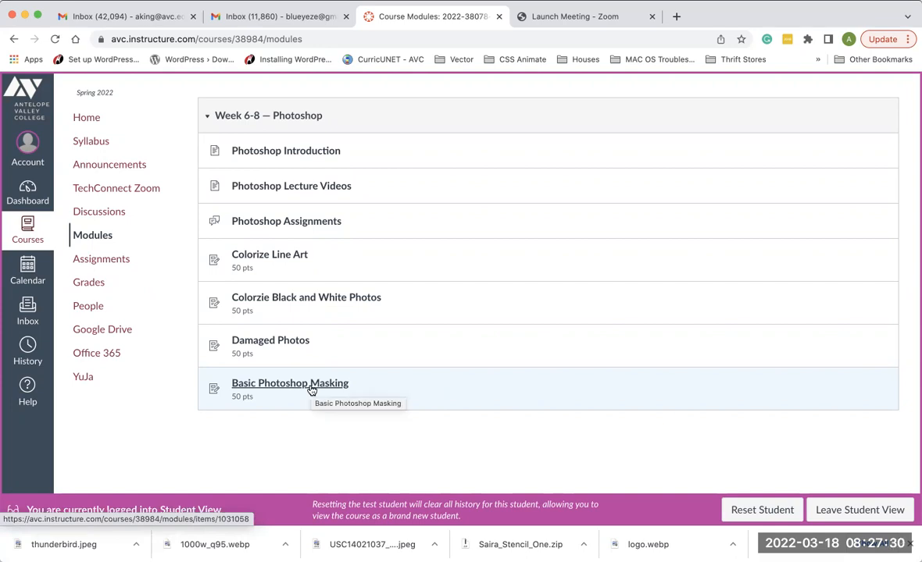
# Open the Basic Photoshop Masking assignment and look over its table of sample composite images
pyautogui.click(311, 389)
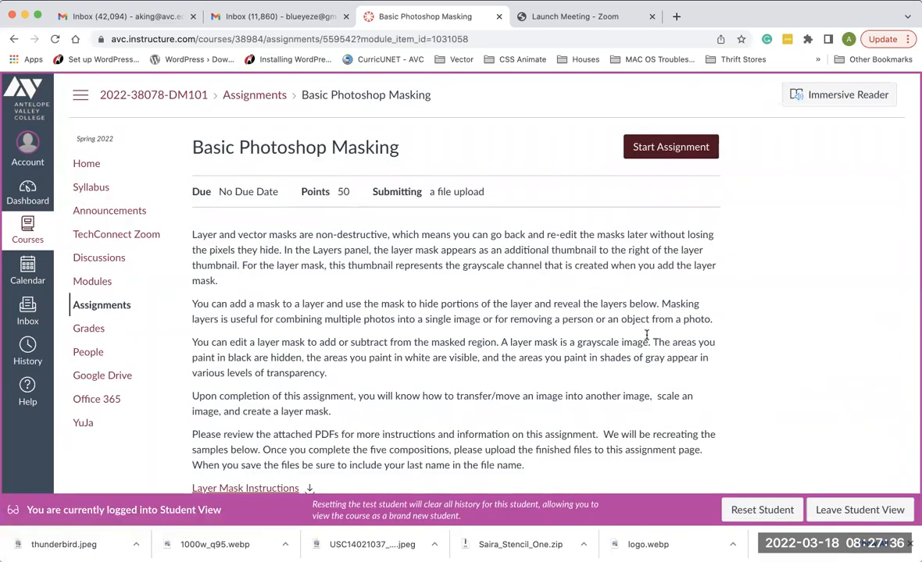
pyautogui.scroll(-5, 647, 335)
pyautogui.scroll(-5, 647, 340)
pyautogui.scroll(-12, 647, 339)
pyautogui.scroll(-2, 646, 339)
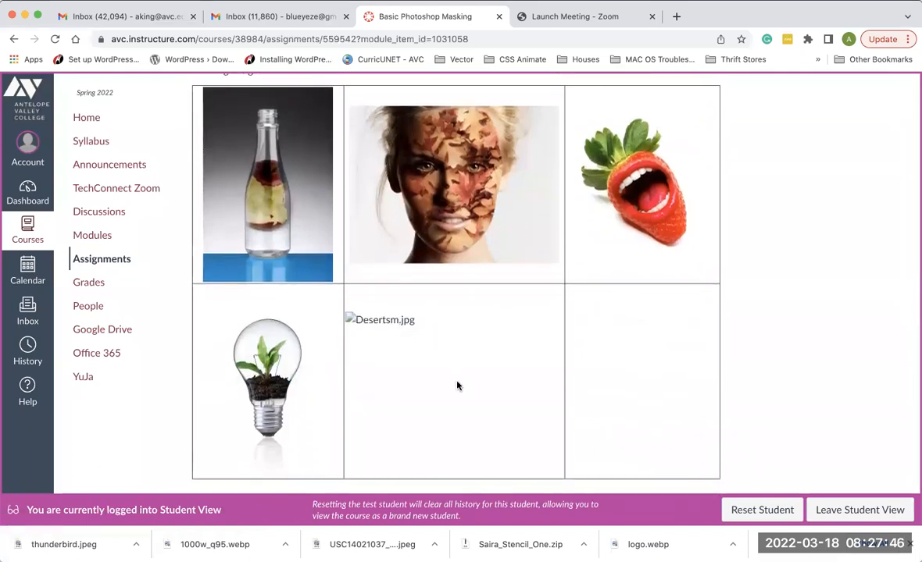
pyautogui.scroll(1, 457, 385)
pyautogui.scroll(-1, 457, 385)
pyautogui.scroll(1, 457, 386)
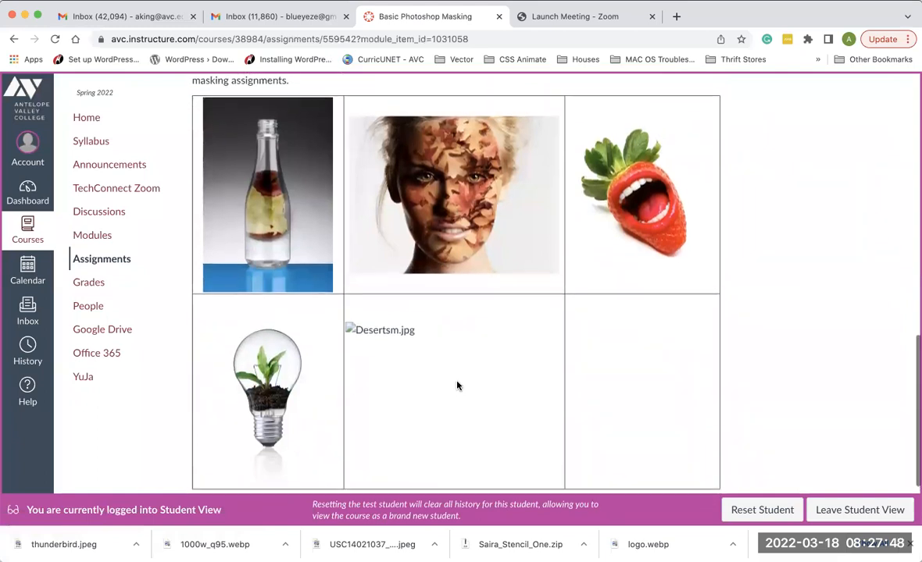
pyautogui.scroll(1, 457, 385)
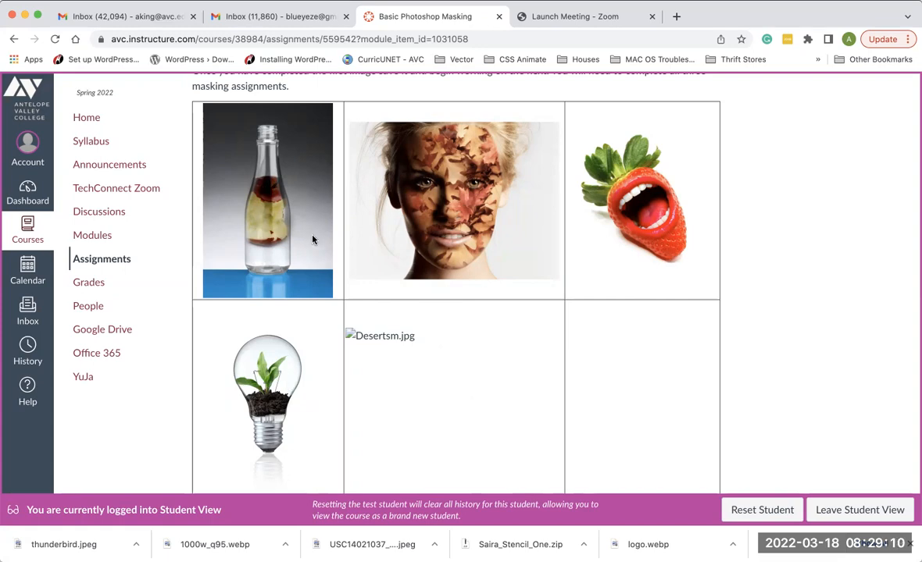
# Review the assignment's numbered masking steps, its introduction on layer masks and its submission requirements
pyautogui.scroll(3, 539, 166)
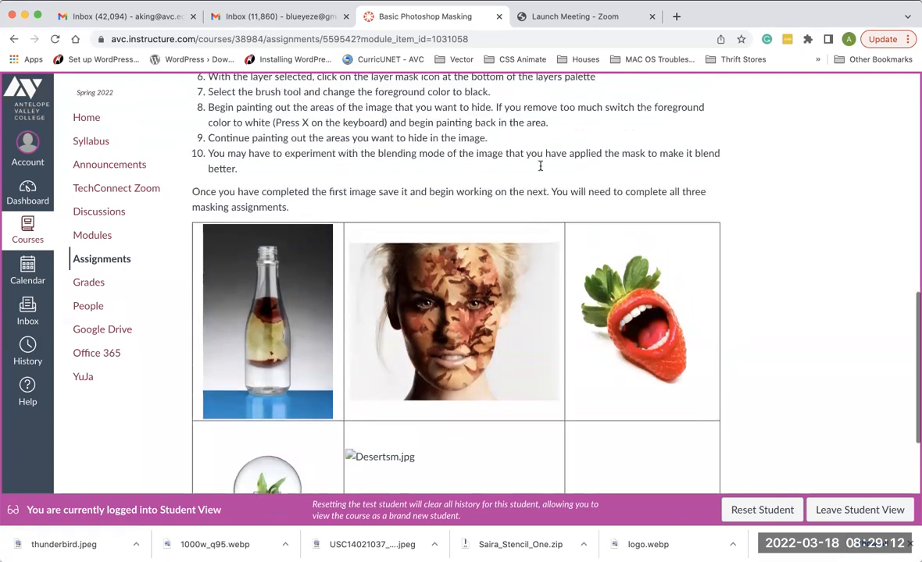
pyautogui.scroll(10, 540, 166)
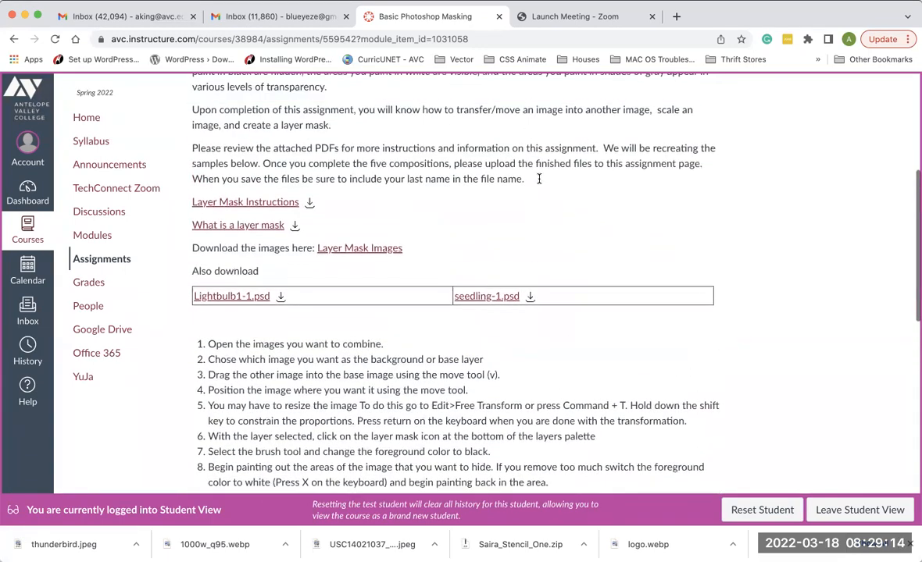
pyautogui.scroll(6, 539, 178)
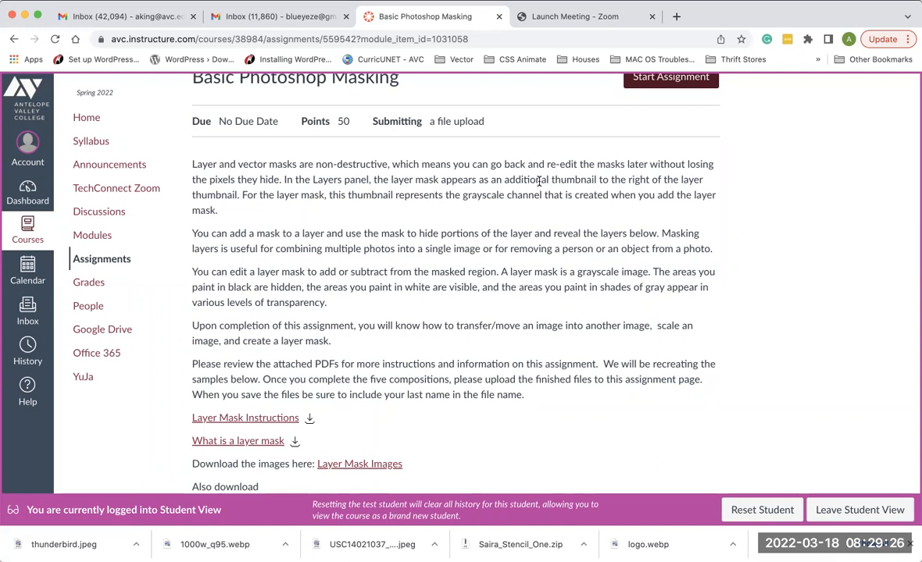
pyautogui.scroll(-10, 538, 181)
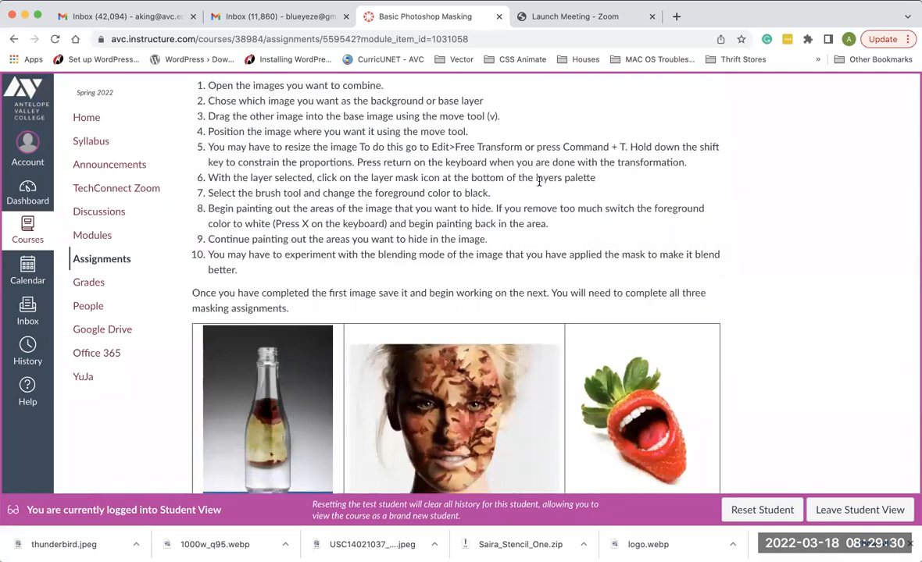
pyautogui.scroll(-1, 538, 184)
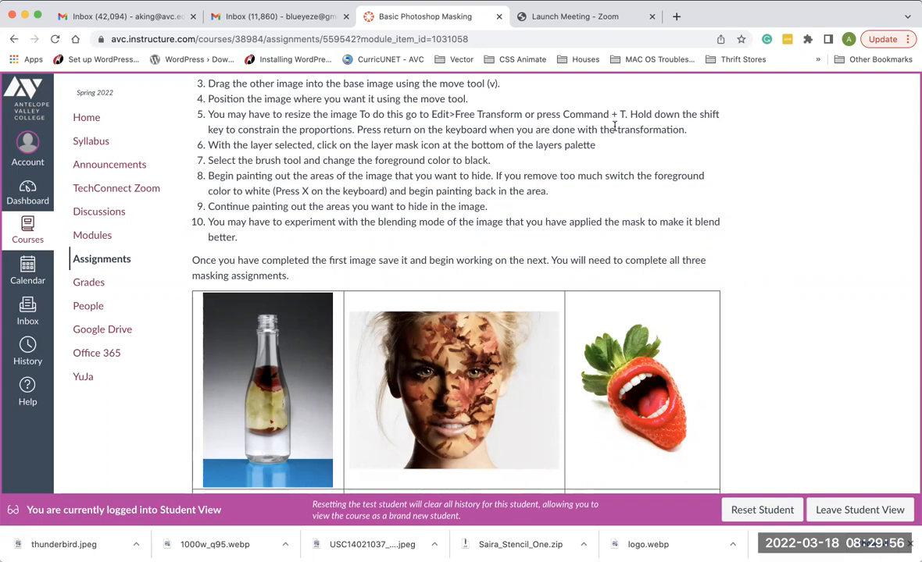
pyautogui.scroll(5, 642, 112)
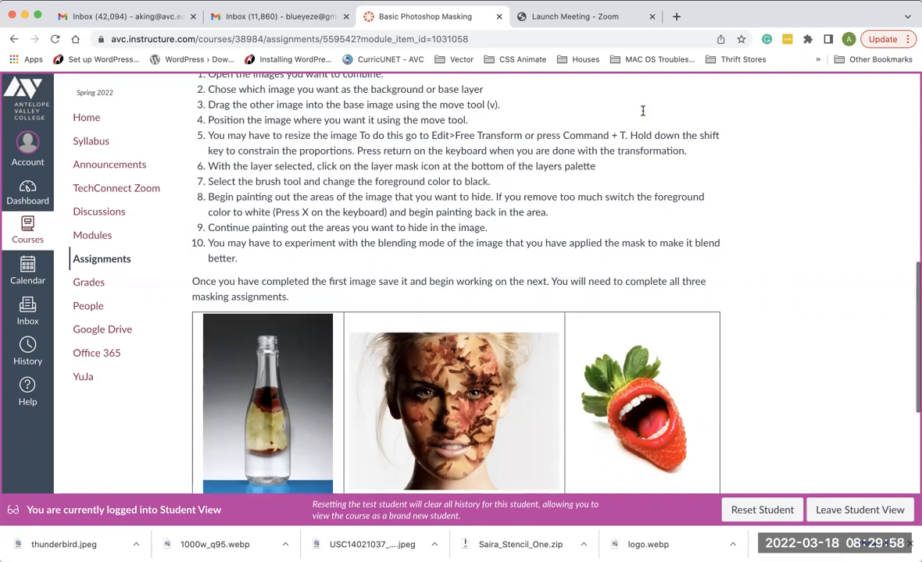
pyautogui.scroll(7, 642, 113)
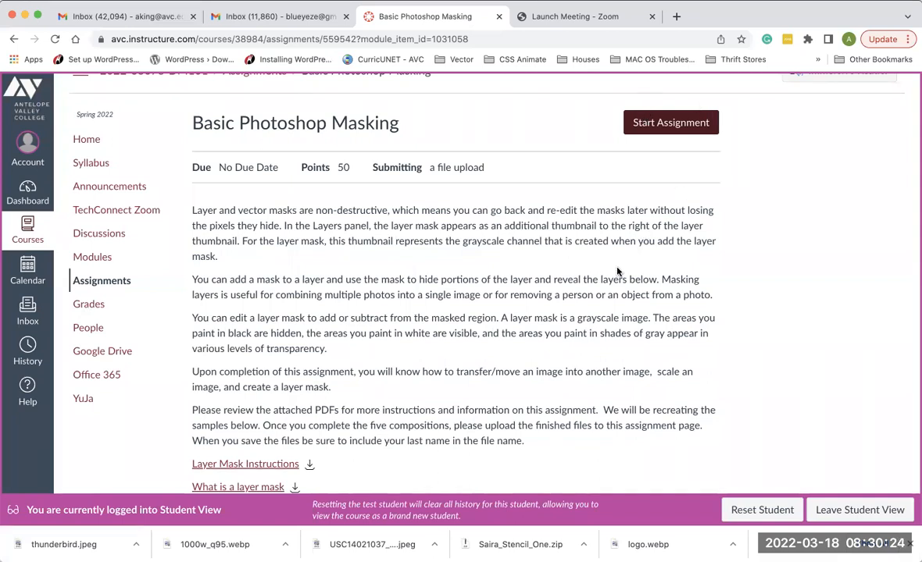
pyautogui.scroll(-1, 579, 354)
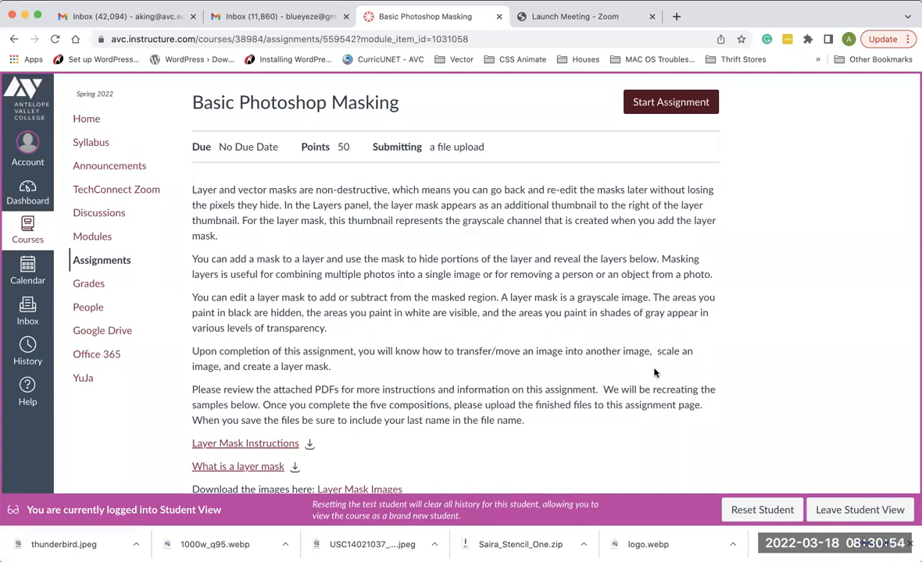
pyautogui.scroll(-3, 655, 373)
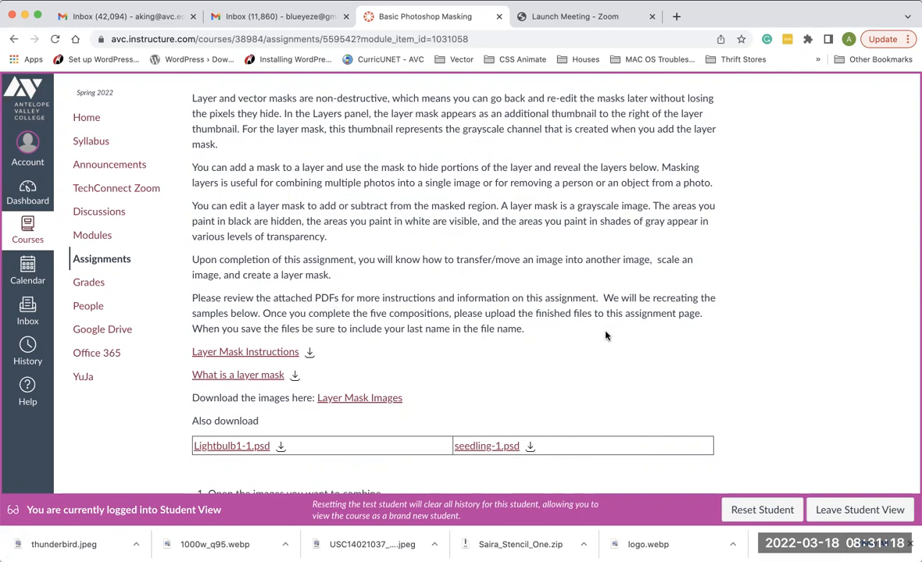
# Open the Layer Mask Instructions PDF, read its steps, sample images and shortcuts, and close the preview
pyautogui.scroll(-2, 606, 336)
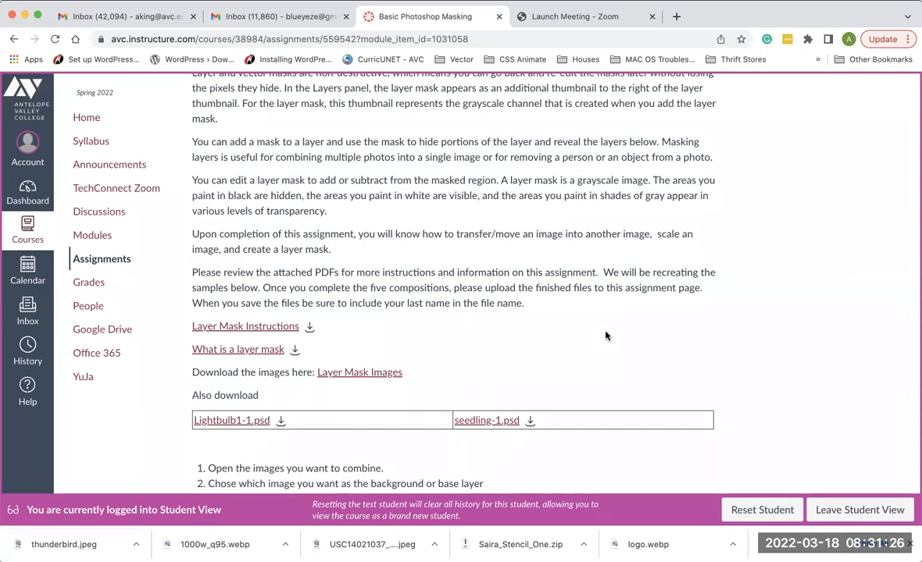
pyautogui.click(264, 330)
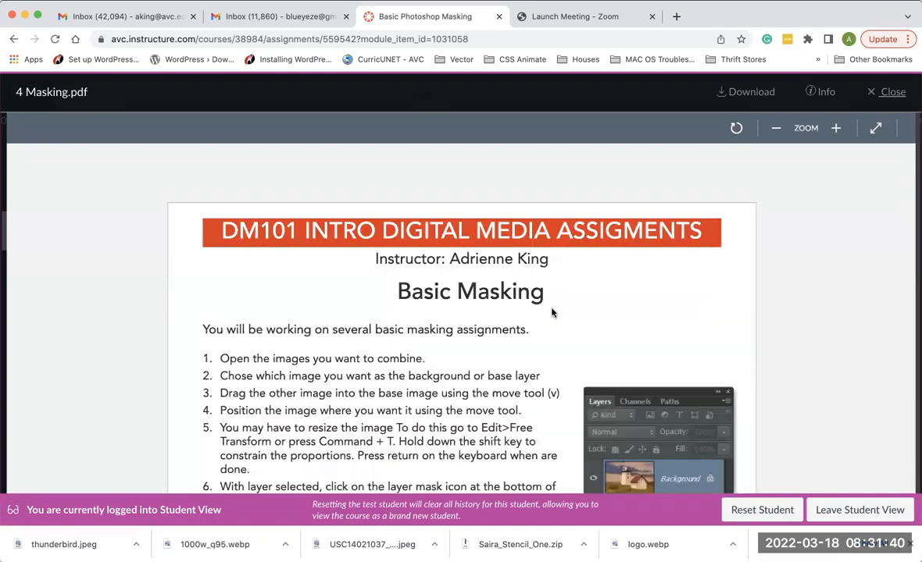
pyautogui.scroll(-2, 552, 310)
pyautogui.scroll(-5, 552, 311)
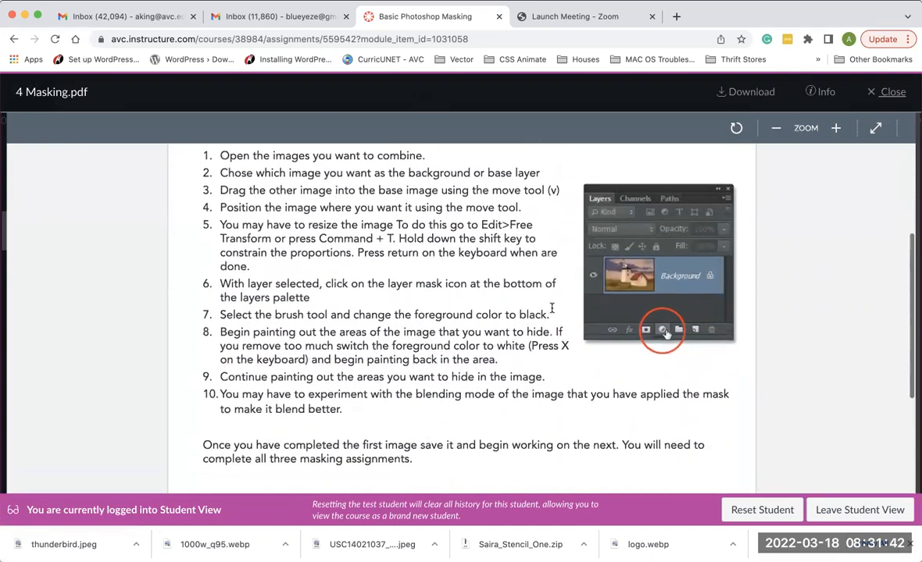
pyautogui.scroll(-5, 552, 310)
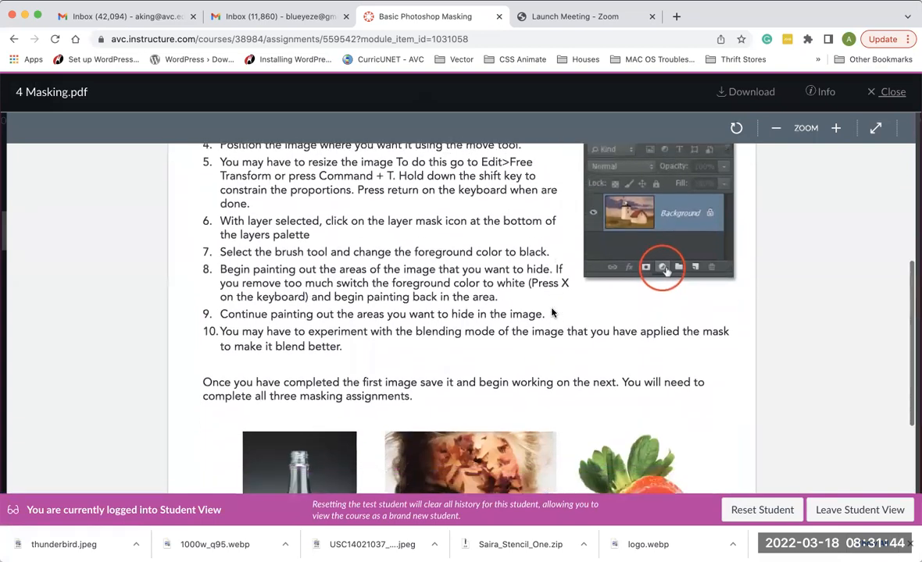
pyautogui.scroll(-3, 551, 312)
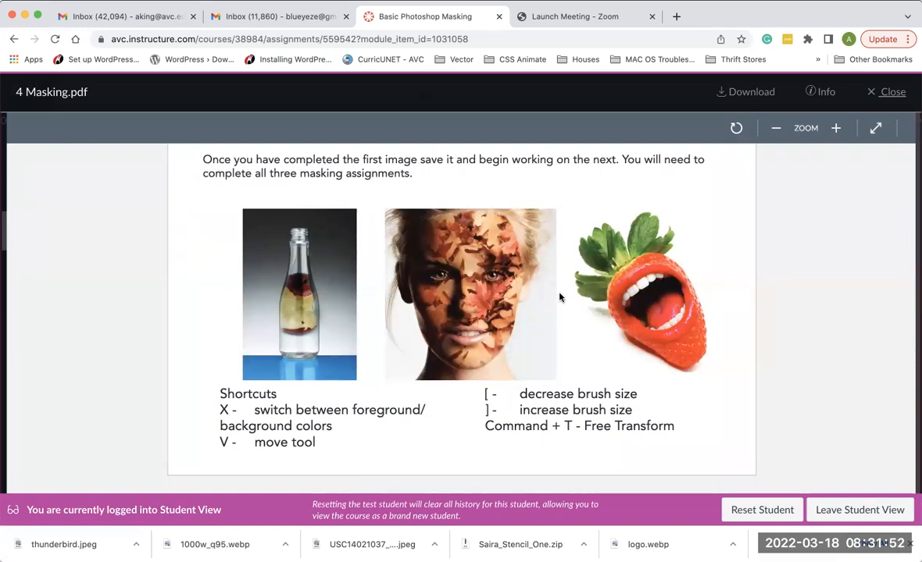
pyautogui.scroll(2, 617, 242)
pyautogui.scroll(10, 617, 242)
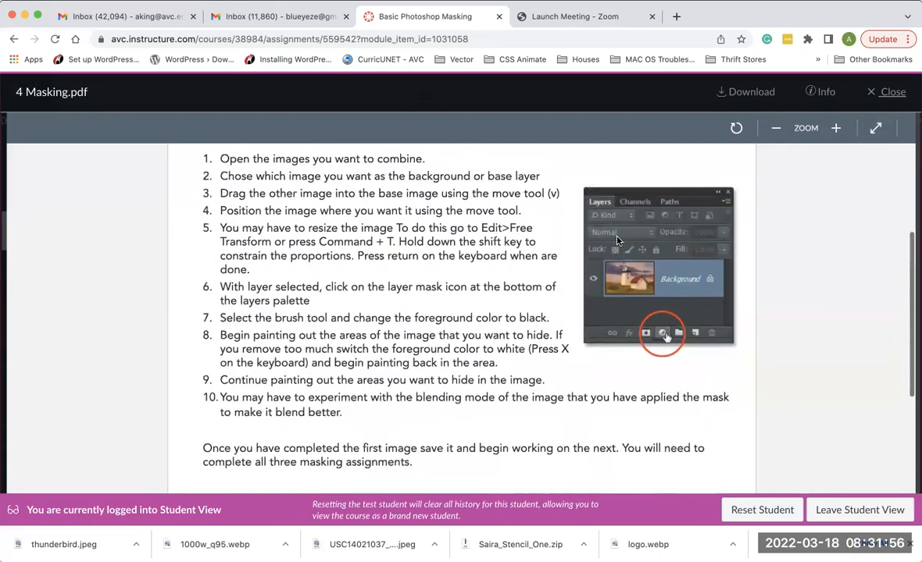
pyautogui.scroll(5, 618, 241)
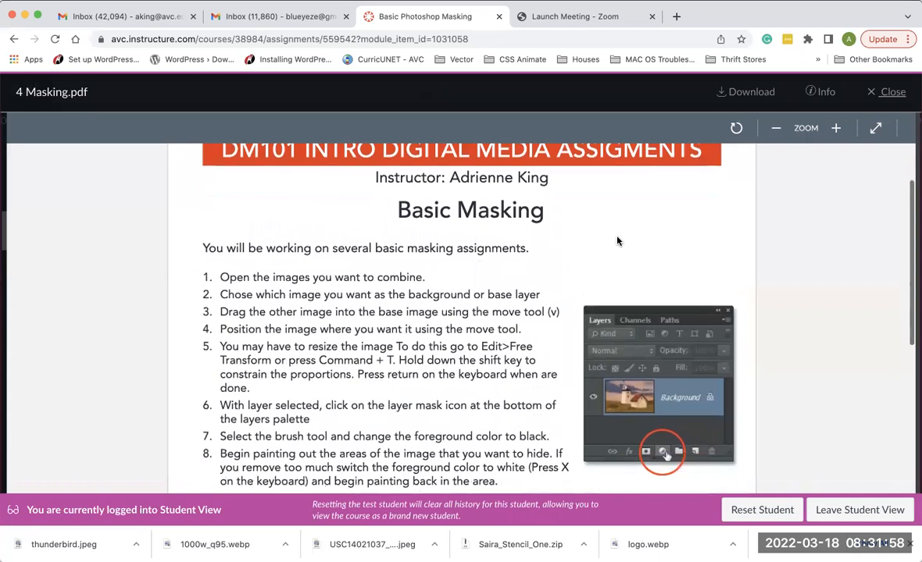
pyautogui.scroll(-1, 618, 241)
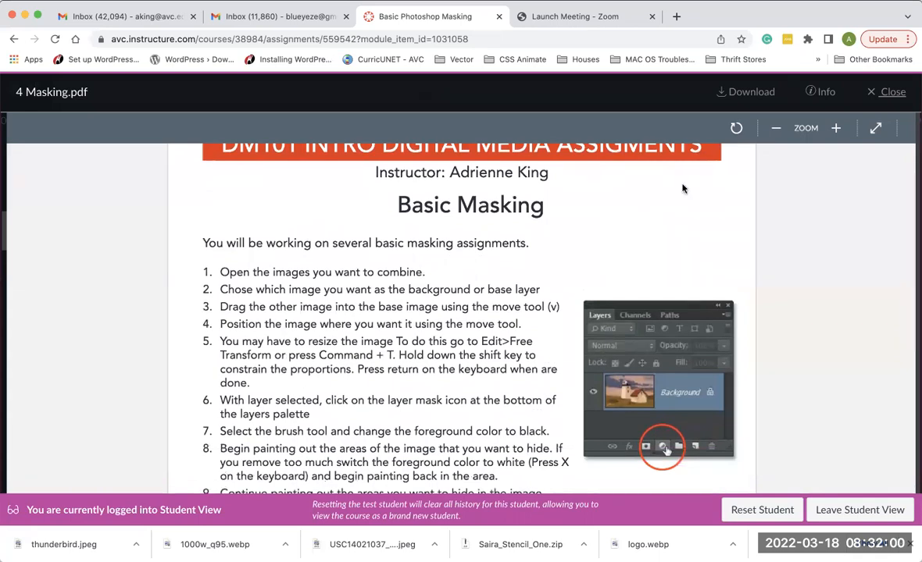
pyautogui.click(893, 95)
# Open the What is a layer mask PDF, read through its masking basics, and close the preview
pyautogui.scroll(-5, 489, 270)
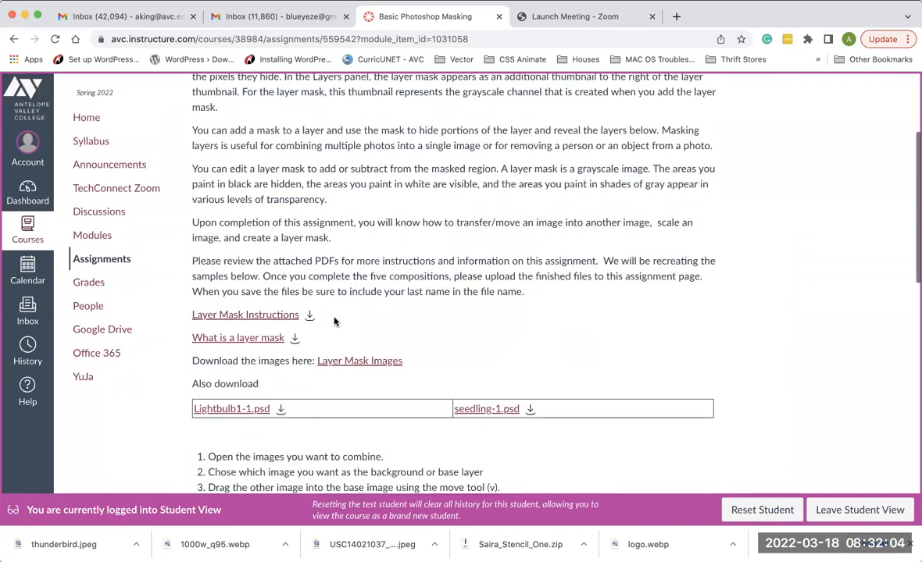
pyautogui.click(268, 340)
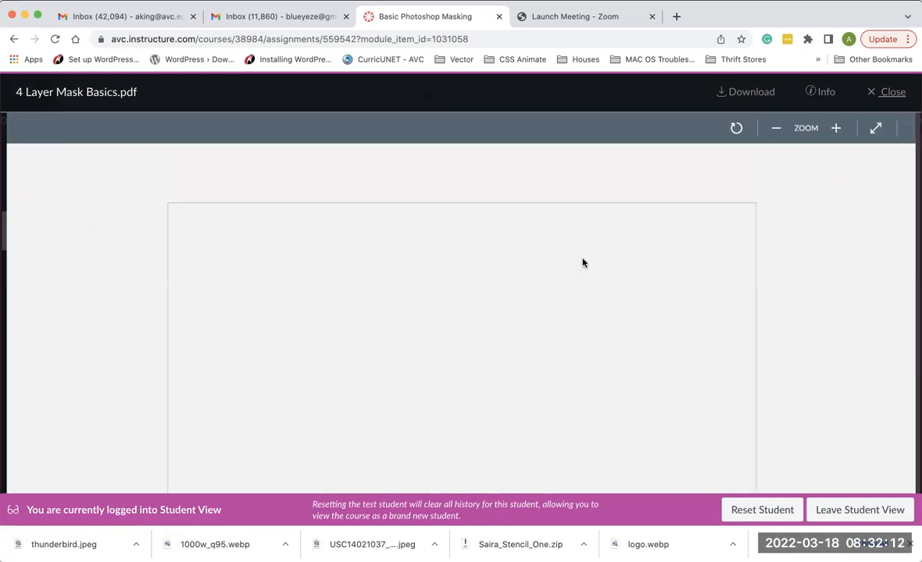
pyautogui.scroll(-5, 546, 334)
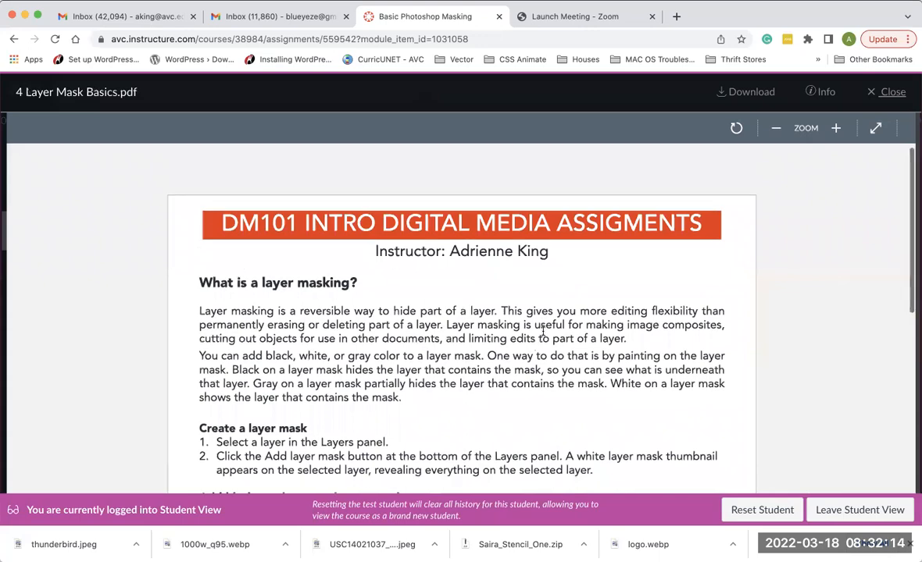
pyautogui.scroll(-7, 543, 336)
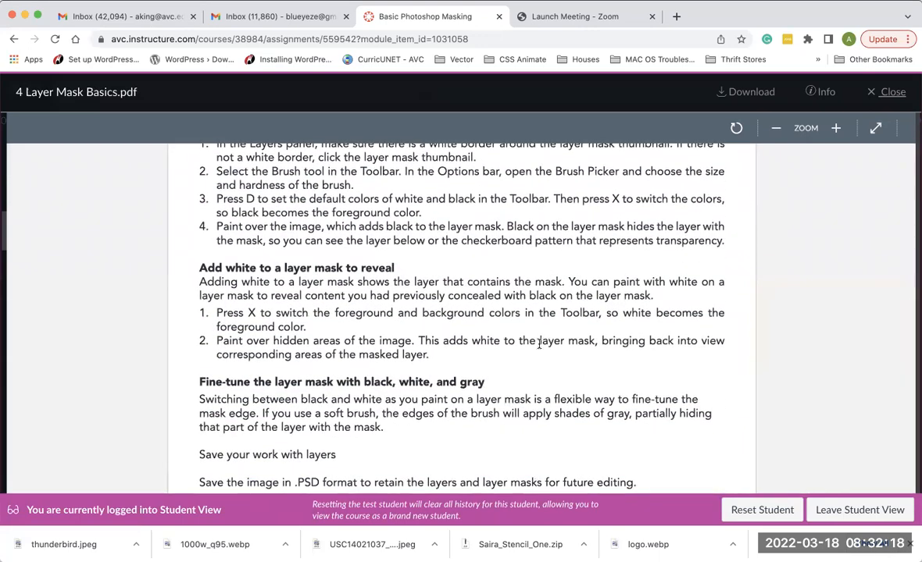
pyautogui.scroll(-3, 541, 340)
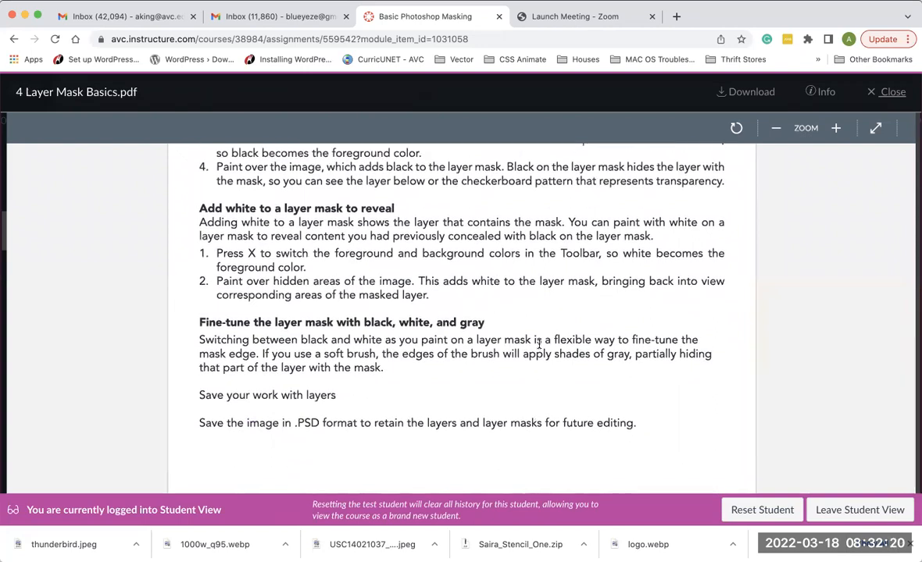
pyautogui.scroll(8, 539, 343)
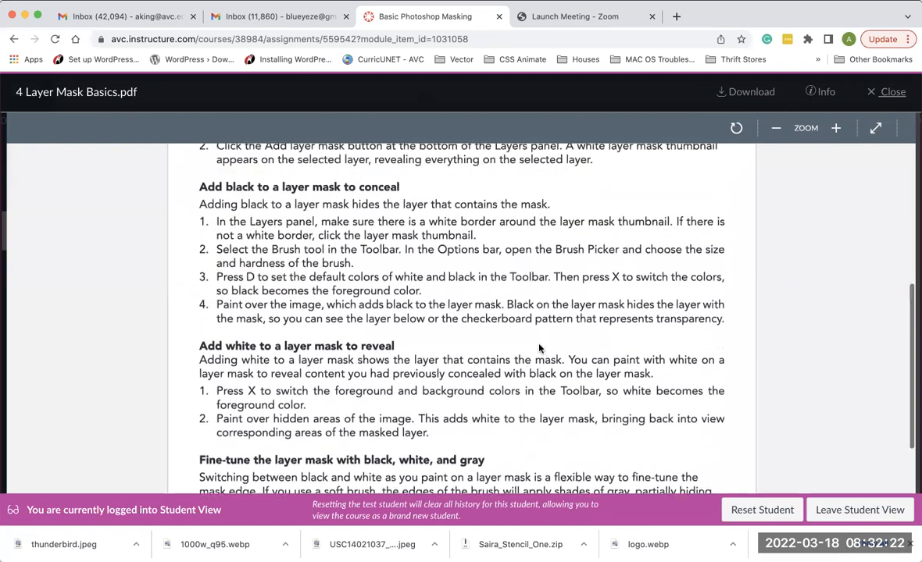
pyautogui.scroll(5, 539, 349)
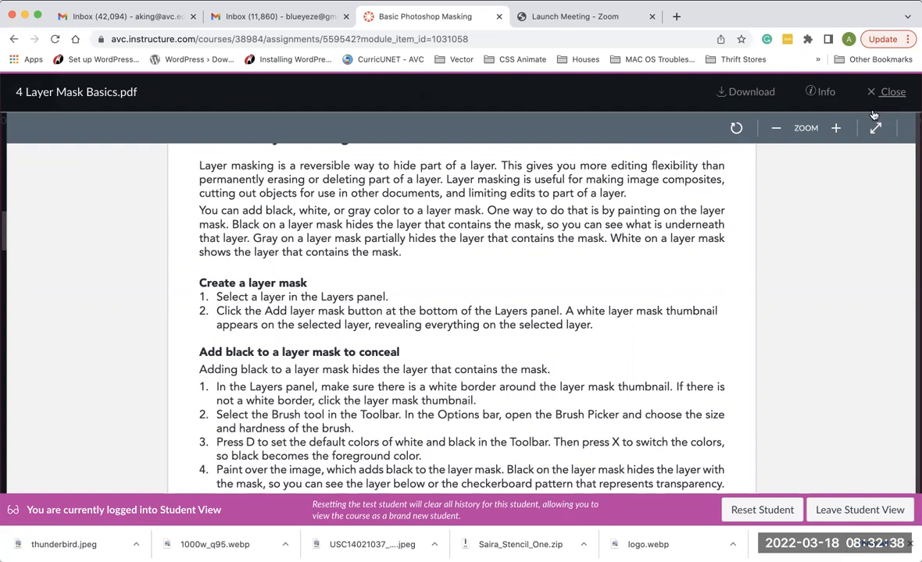
pyautogui.scroll(2, 768, 198)
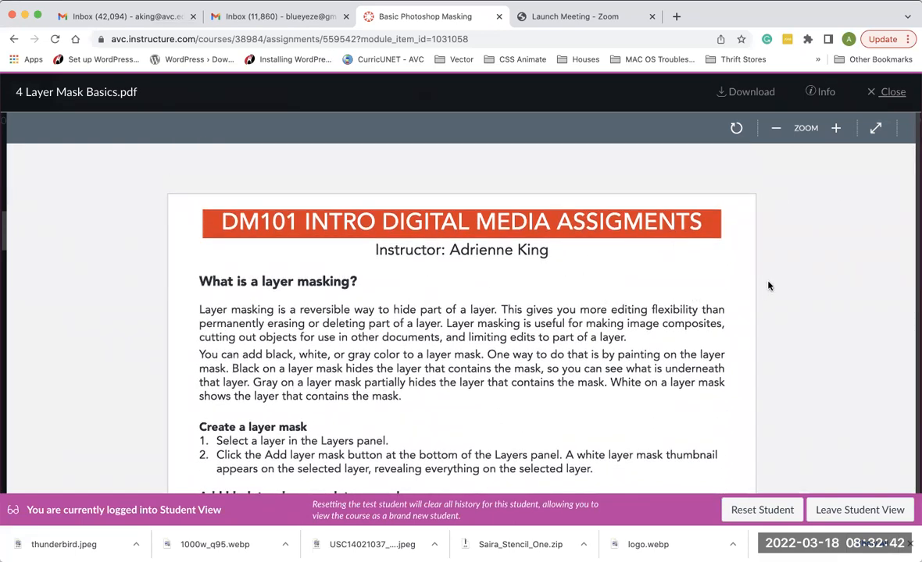
pyautogui.click(891, 93)
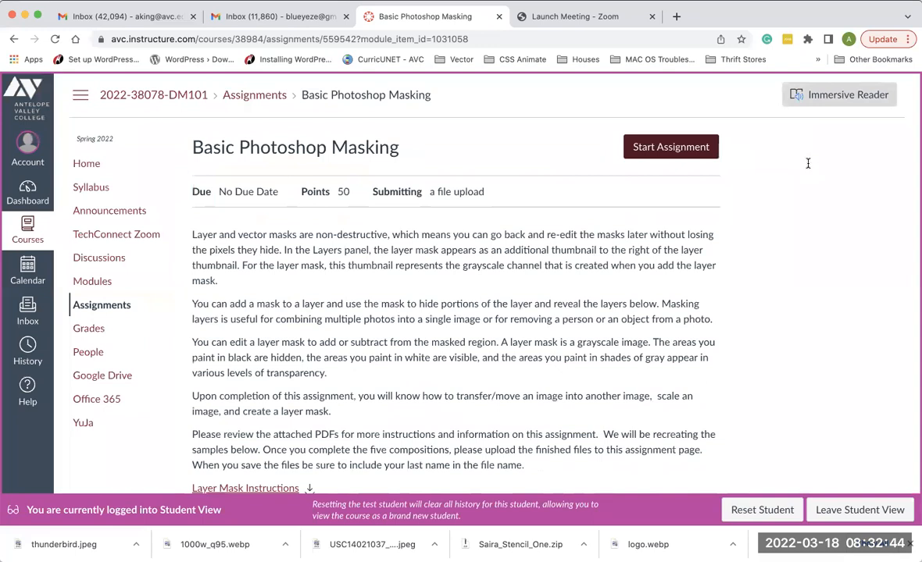
# Download the Layer Mask Images archive together with Lightbulb1-1.psd and seedling-1.psd from the assignment page
pyautogui.scroll(-5, 535, 369)
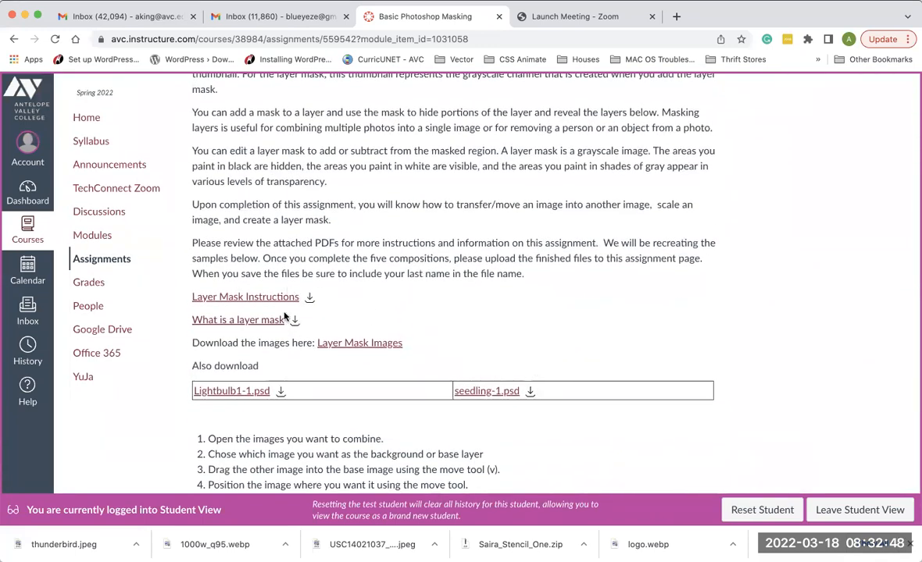
pyautogui.click(361, 345)
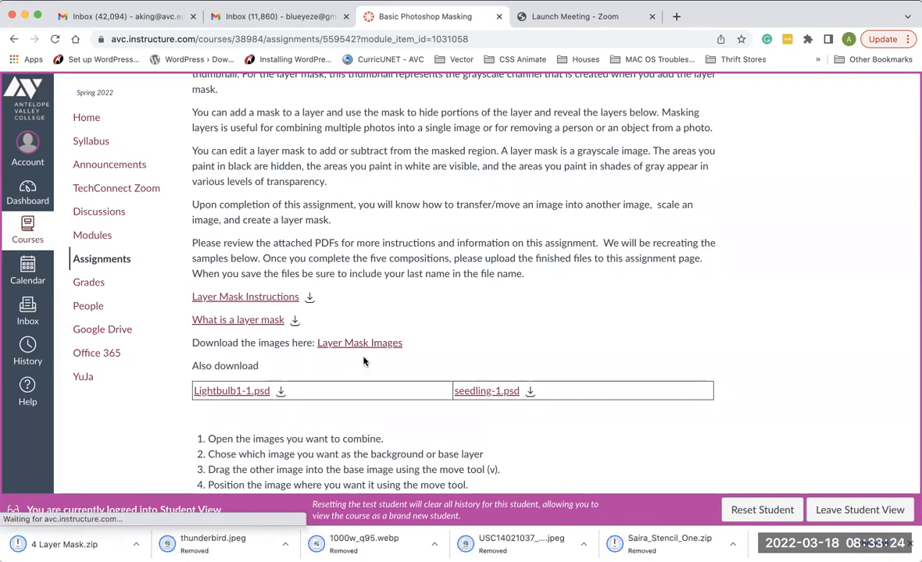
pyautogui.click(383, 345)
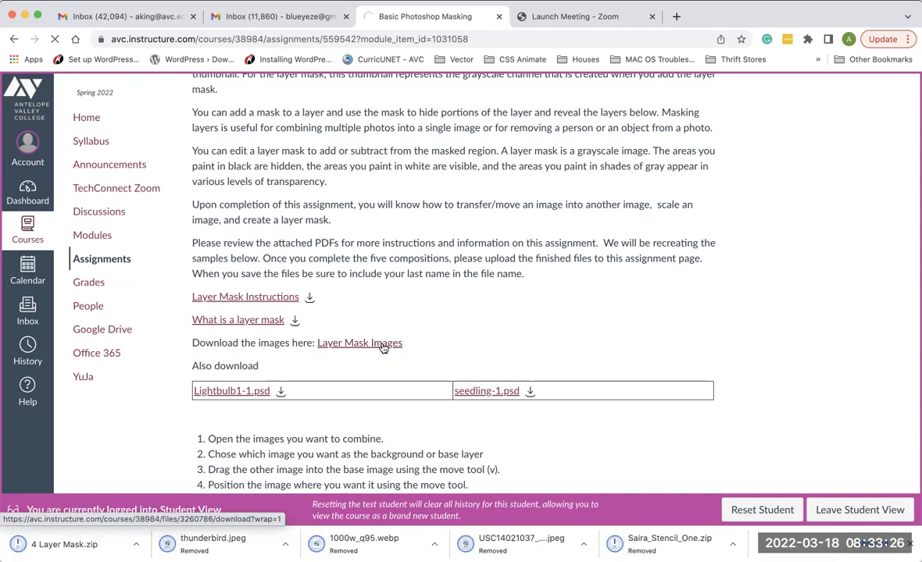
pyautogui.click(530, 392)
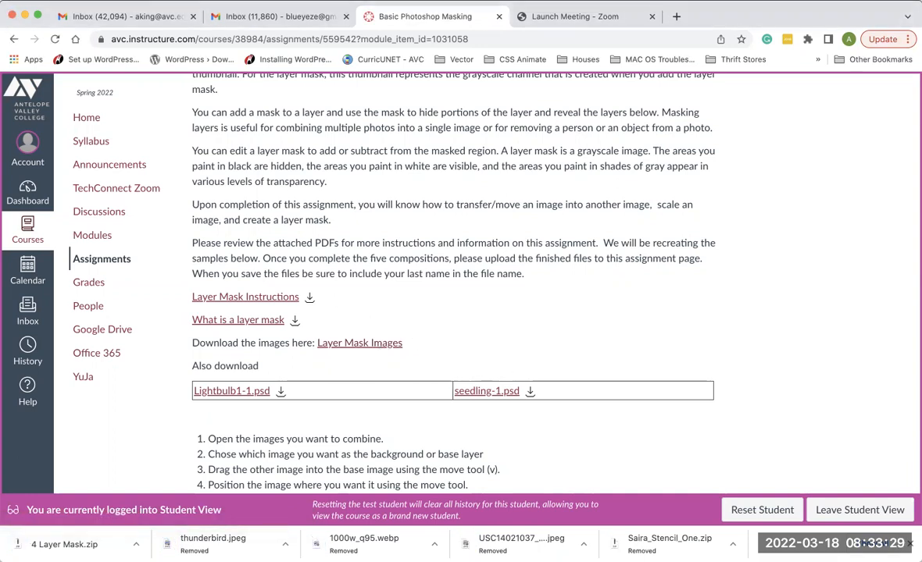
pyautogui.click(530, 394)
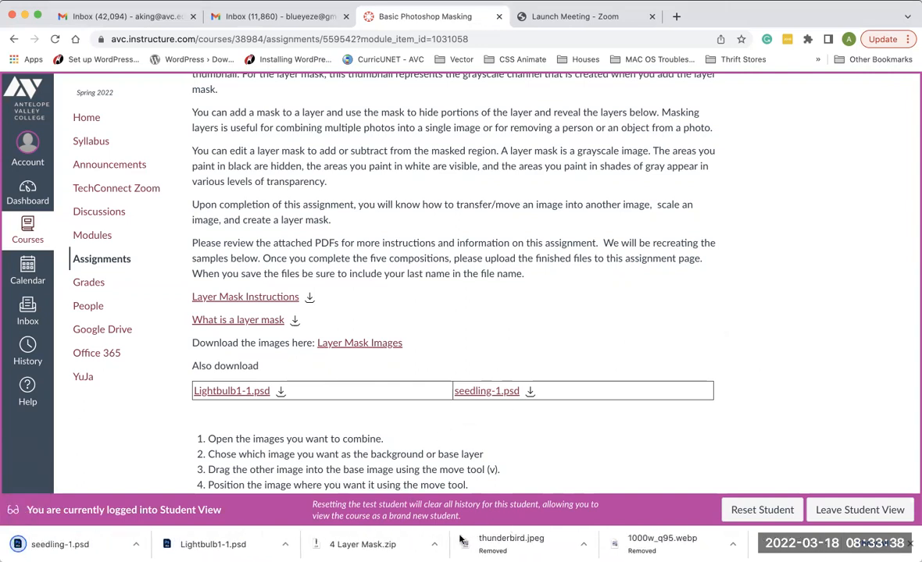
# Open the downloaded 4 Layer Mask.zip and switch to Finder to show the contents of the 4 Layer Mask folder
pyautogui.click(363, 544)
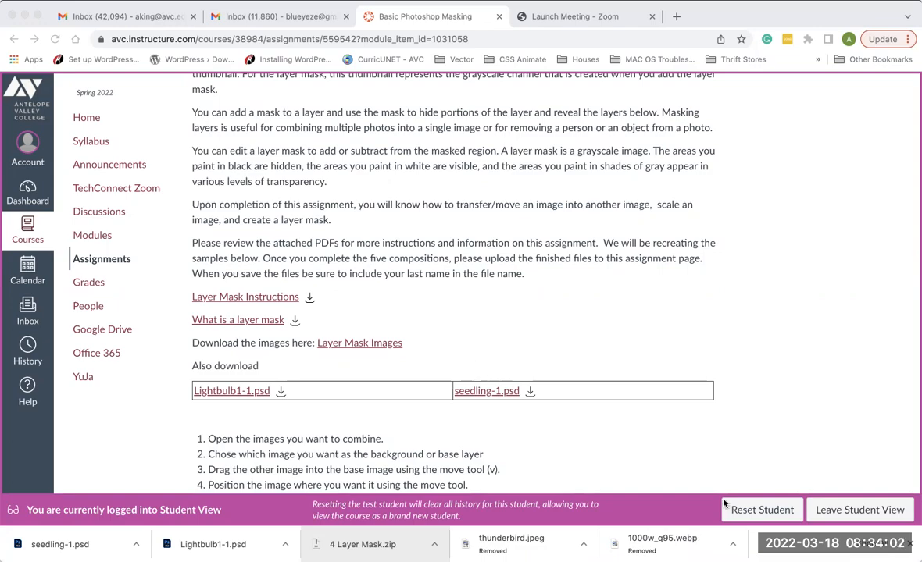
pyautogui.press('super+Tab')
pyautogui.press('super+Tab')
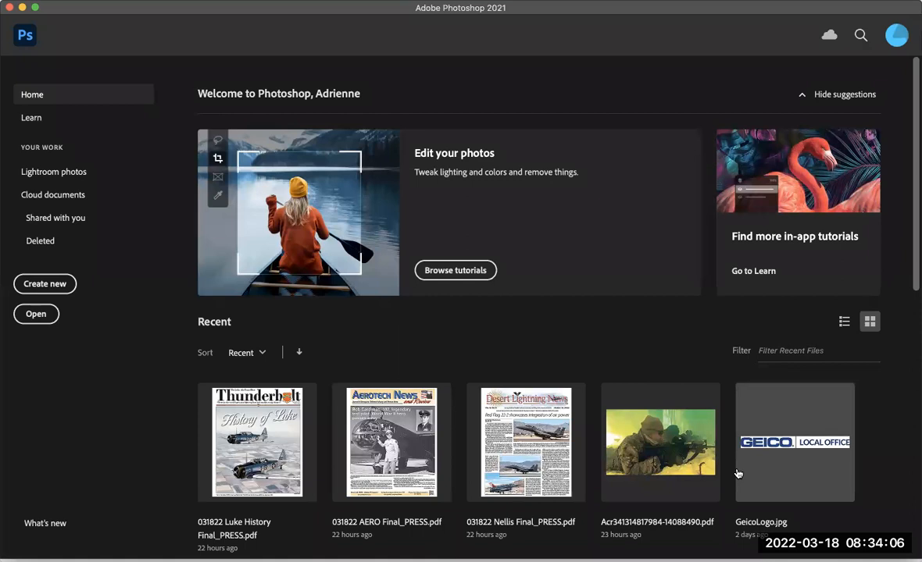
pyautogui.press('super+Tab')
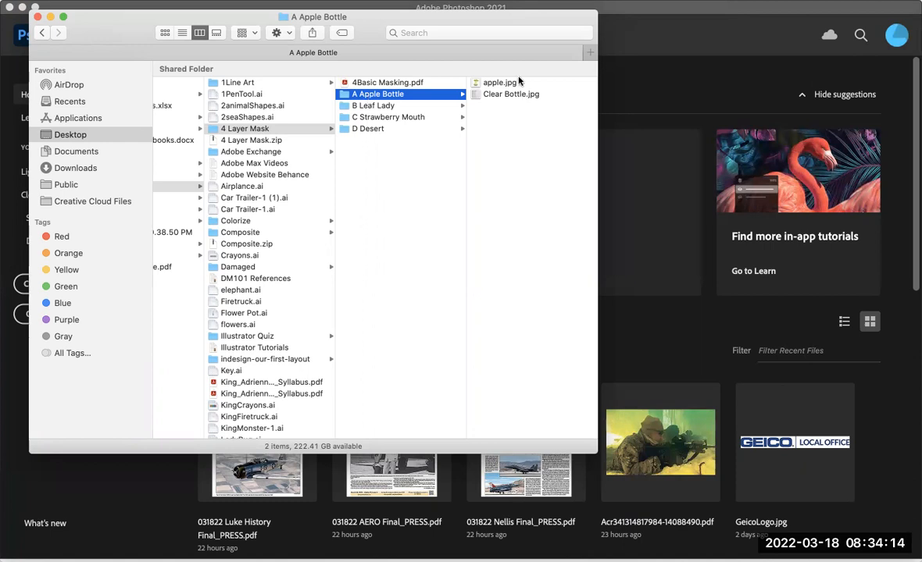
# Examine the images in the B Leaf Lady, C Strawberry Mouth and D Desert folders
pyautogui.click(411, 107)
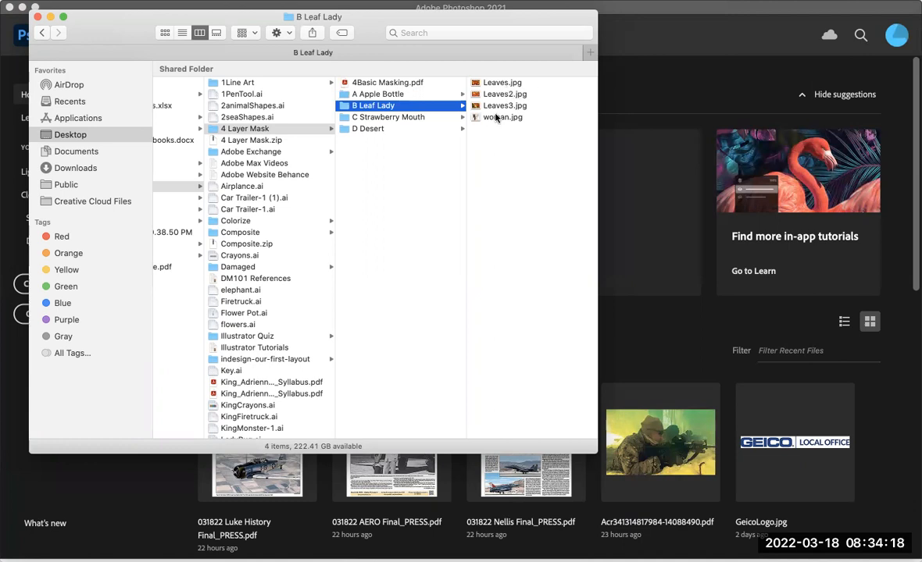
pyautogui.click(382, 117)
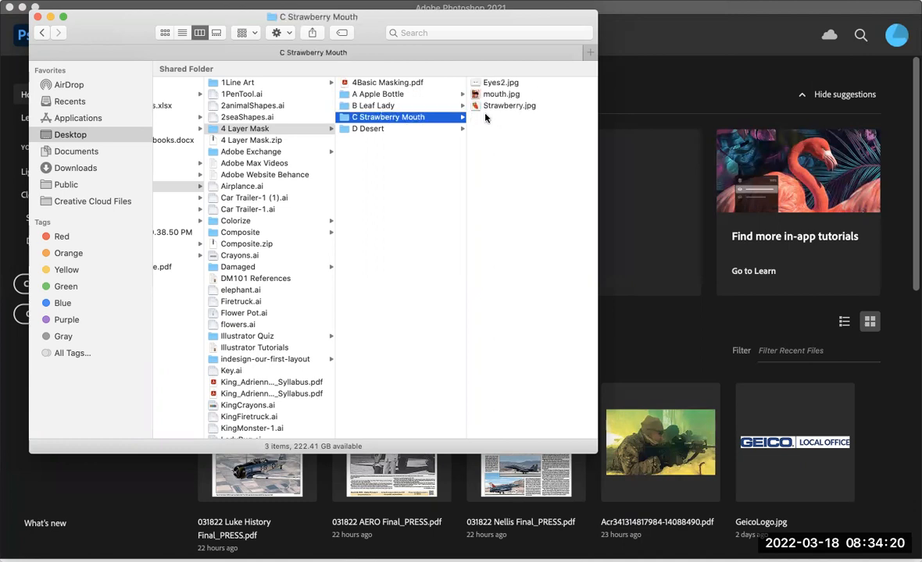
pyautogui.click(382, 129)
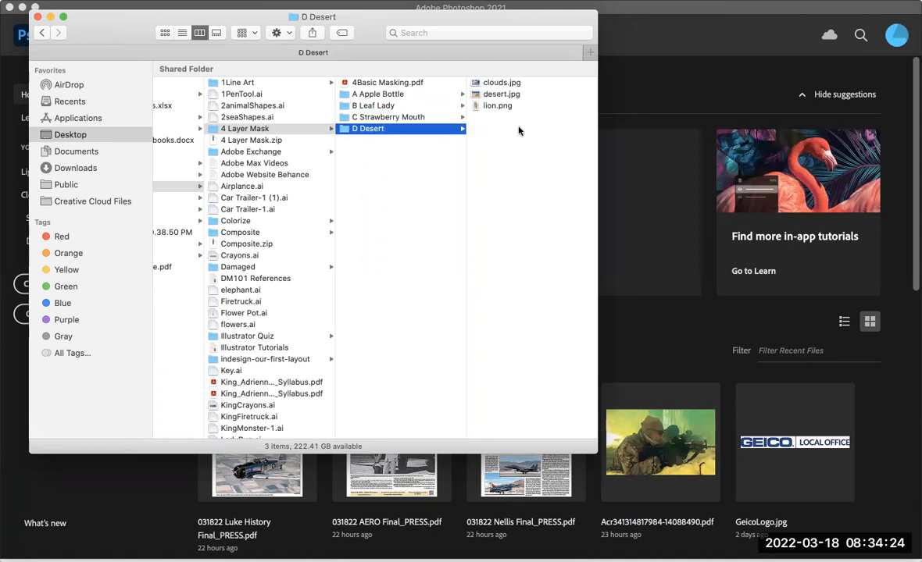
pyautogui.click(388, 106)
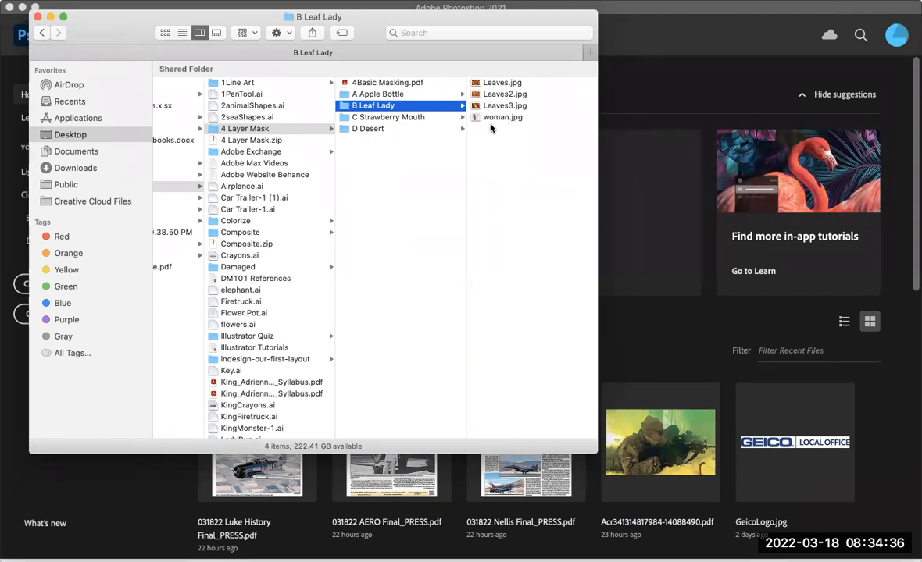
pyautogui.click(424, 117)
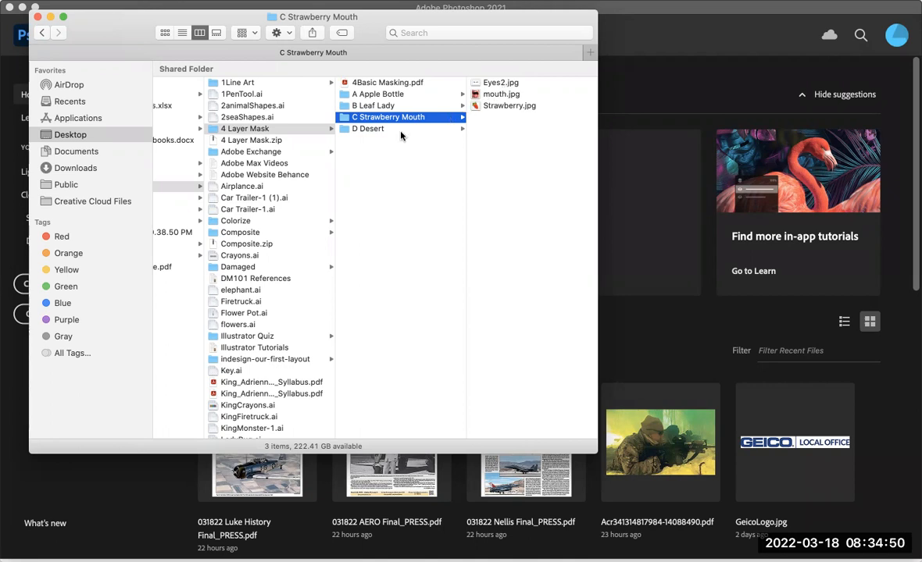
pyautogui.click(375, 130)
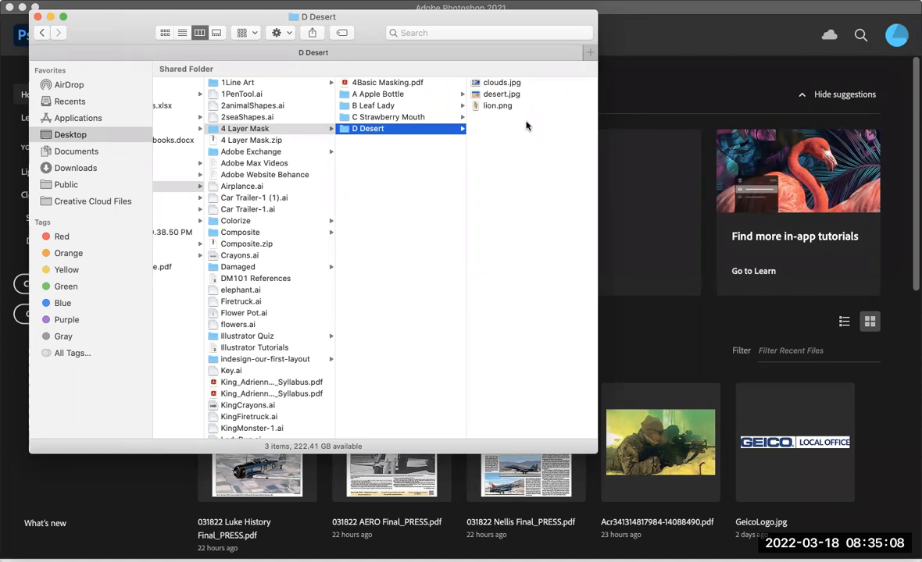
# Switch to Photoshop and open apple.jpg and Clear Bottle.jpg together from the A Apple Bottle folder inside 4 Layer Mask
pyautogui.press('super+Tab')
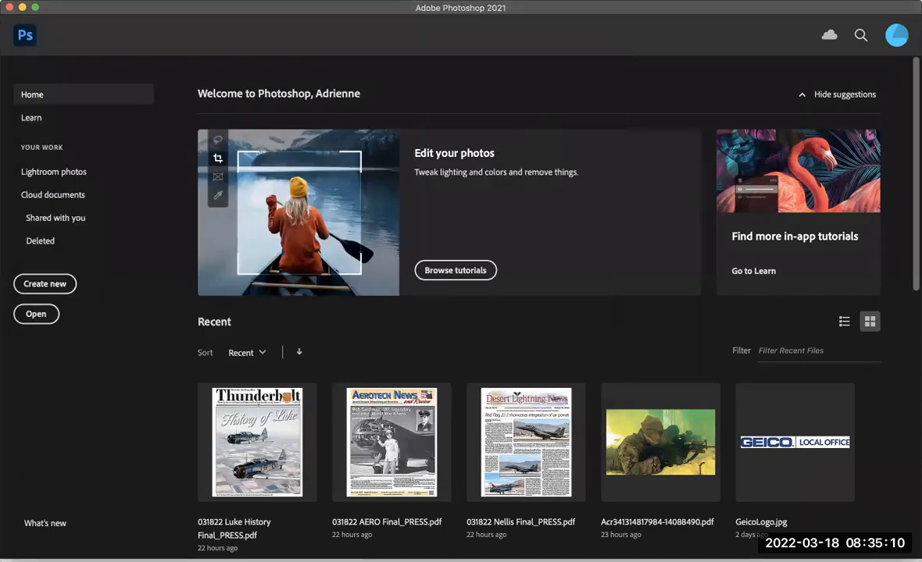
pyautogui.click(31, 311)
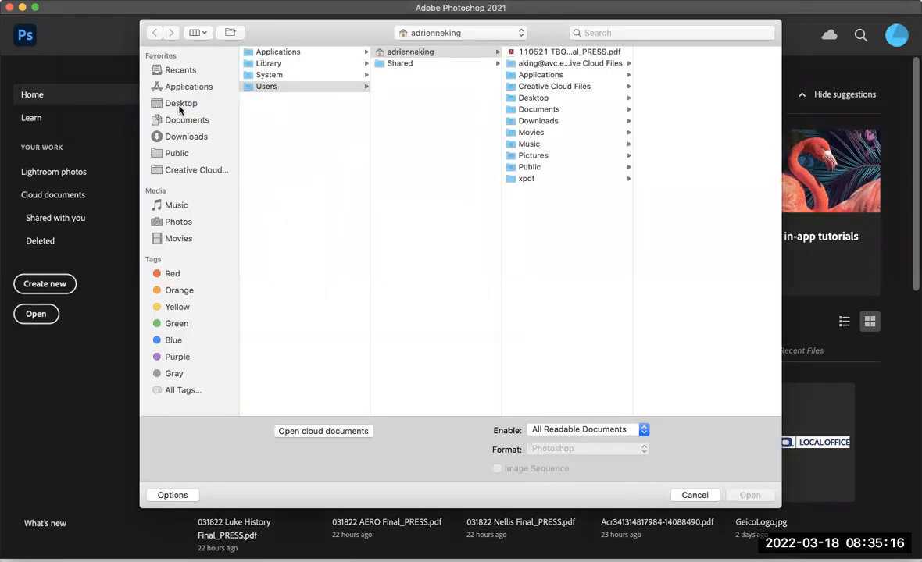
pyautogui.click(179, 107)
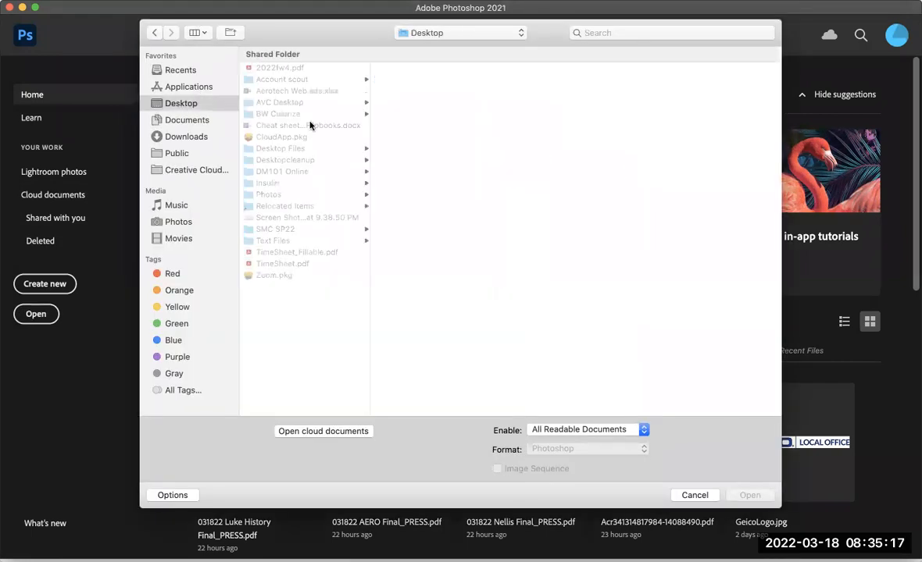
pyautogui.click(293, 173)
pyautogui.click(411, 114)
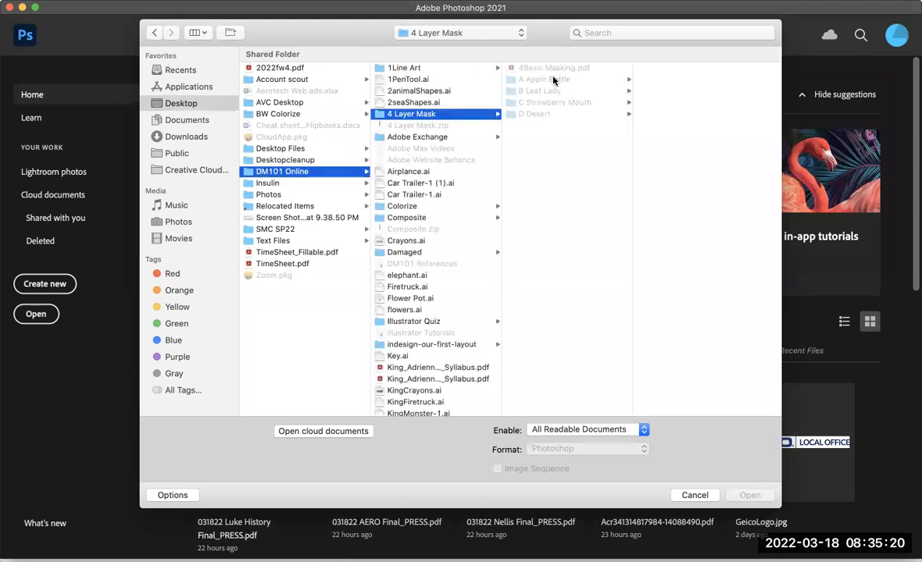
pyautogui.click(558, 79)
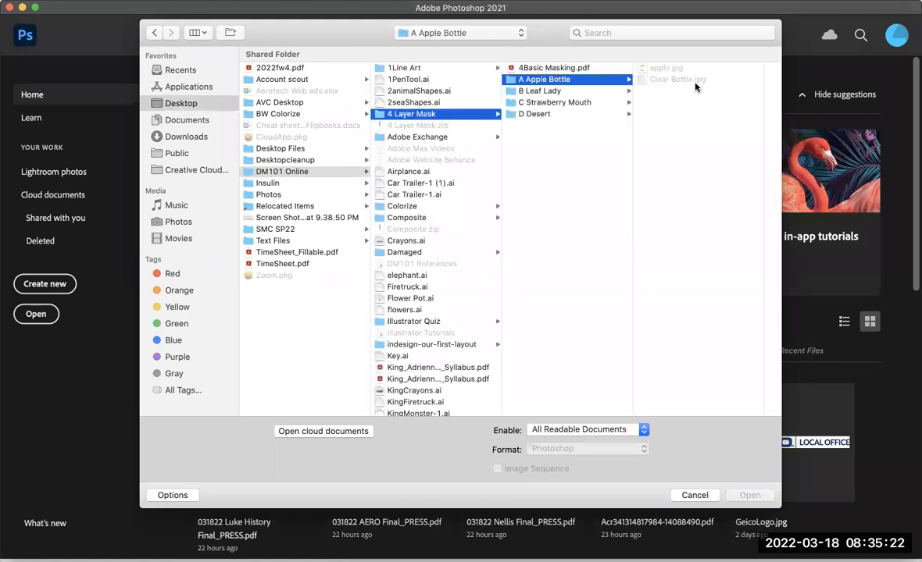
pyautogui.click(676, 69)
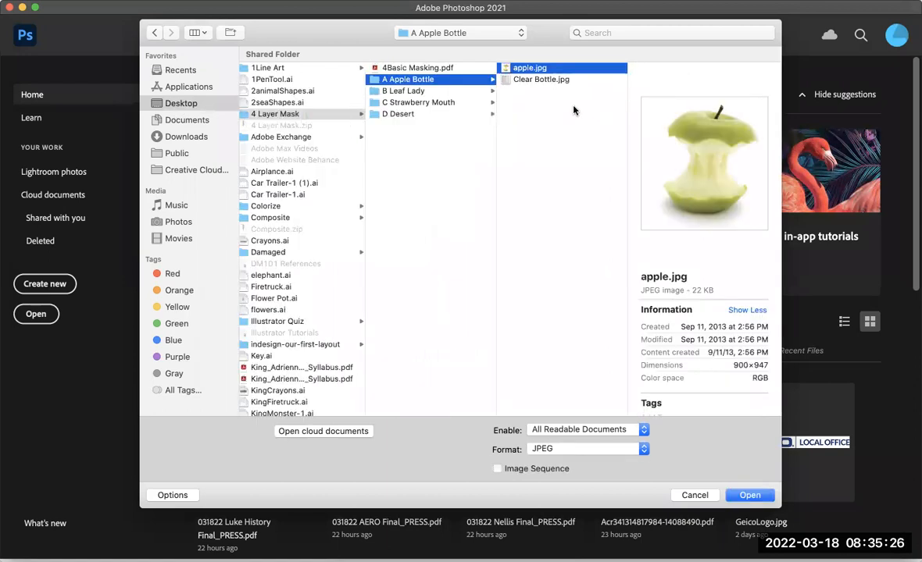
pyautogui.keyDown('shift'); pyautogui.click(558, 80); pyautogui.keyUp('shift')
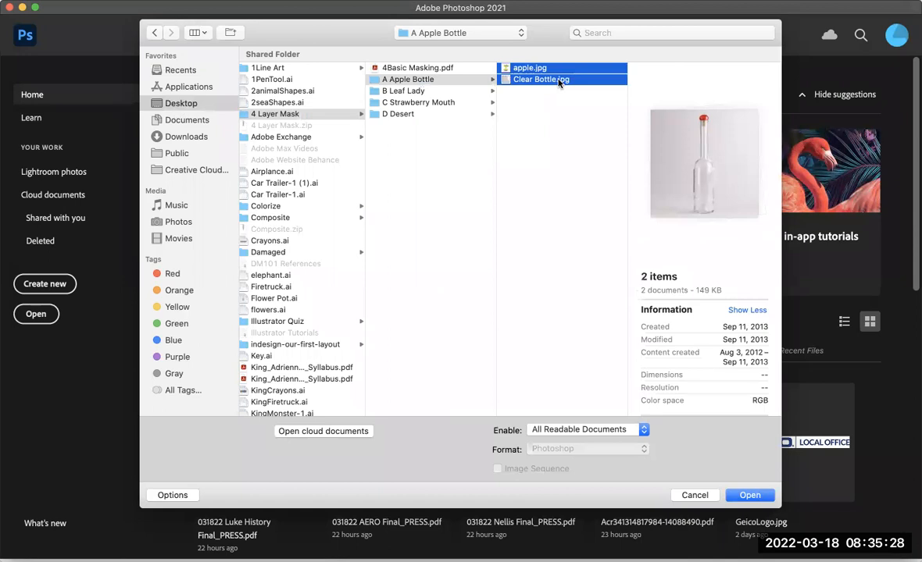
pyautogui.click(754, 498)
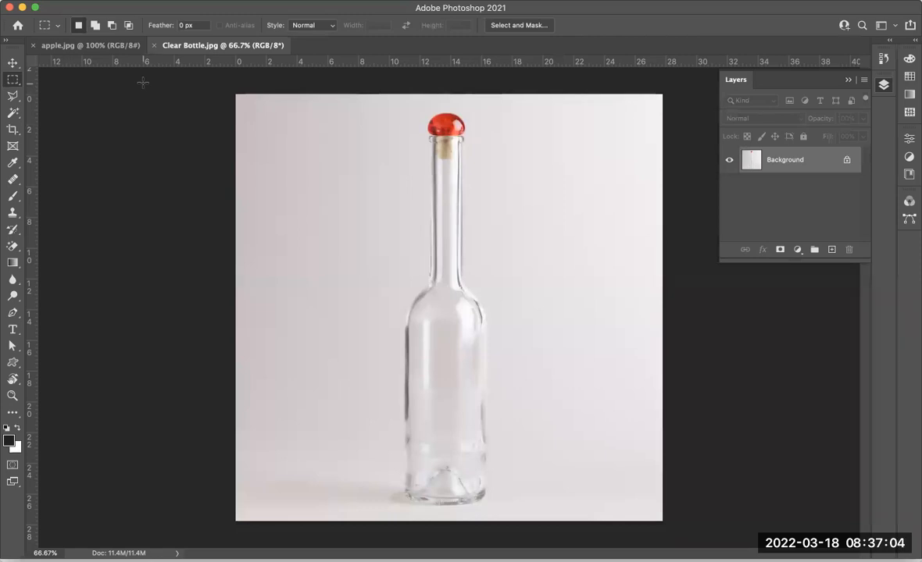
# Activate the Move tool and compare the apple.jpg and Clear Bottle.jpg images by alternating between the two documents
pyautogui.click(13, 61)
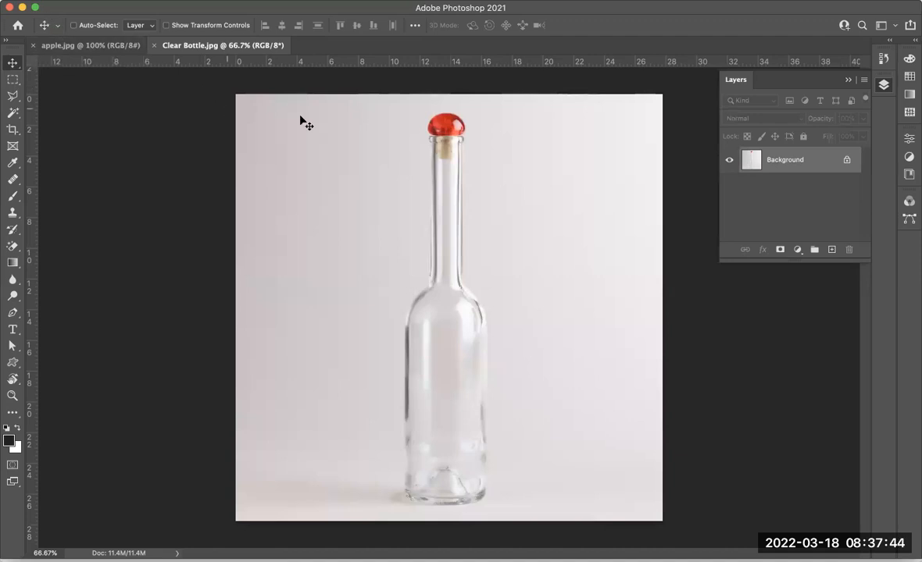
pyautogui.click(82, 45)
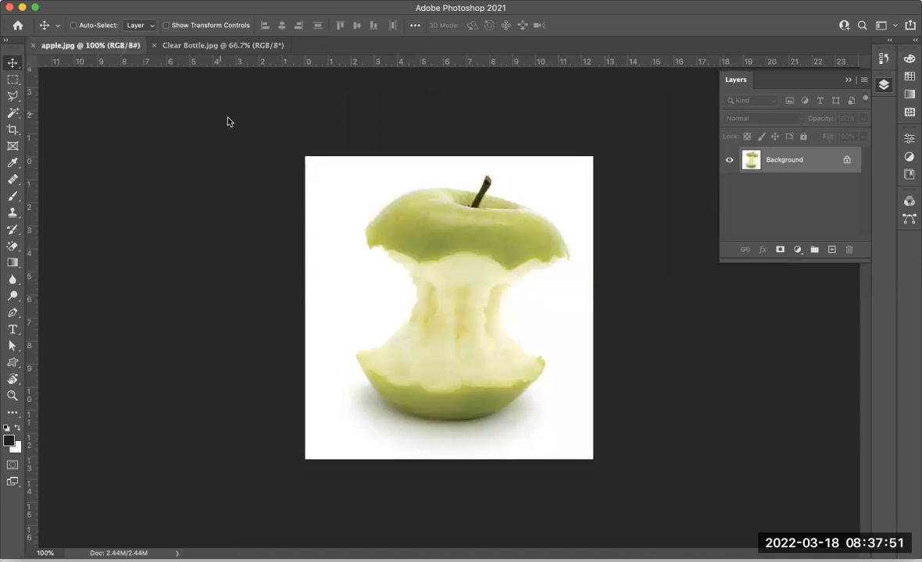
pyautogui.click(225, 45)
pyautogui.click(113, 47)
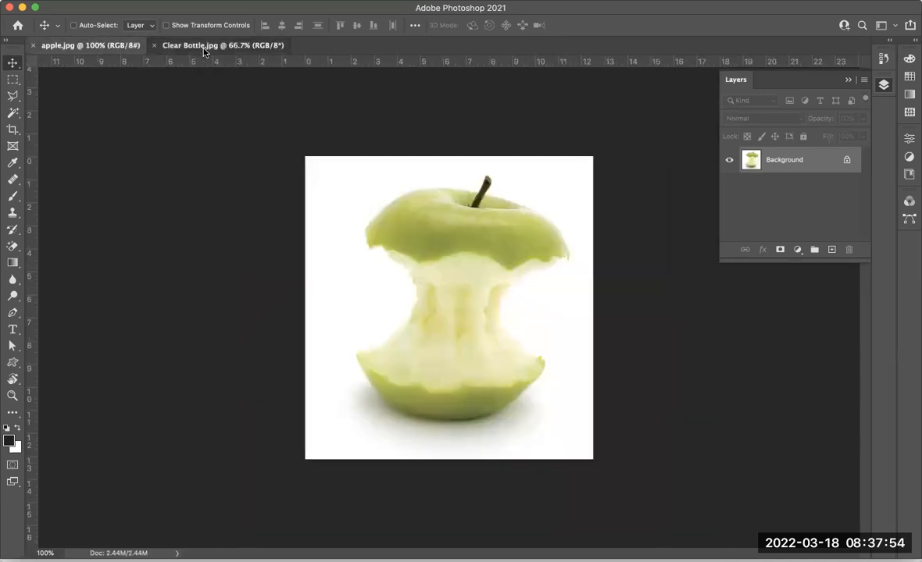
pyautogui.click(189, 47)
pyautogui.click(102, 45)
pyautogui.click(212, 45)
pyautogui.click(70, 46)
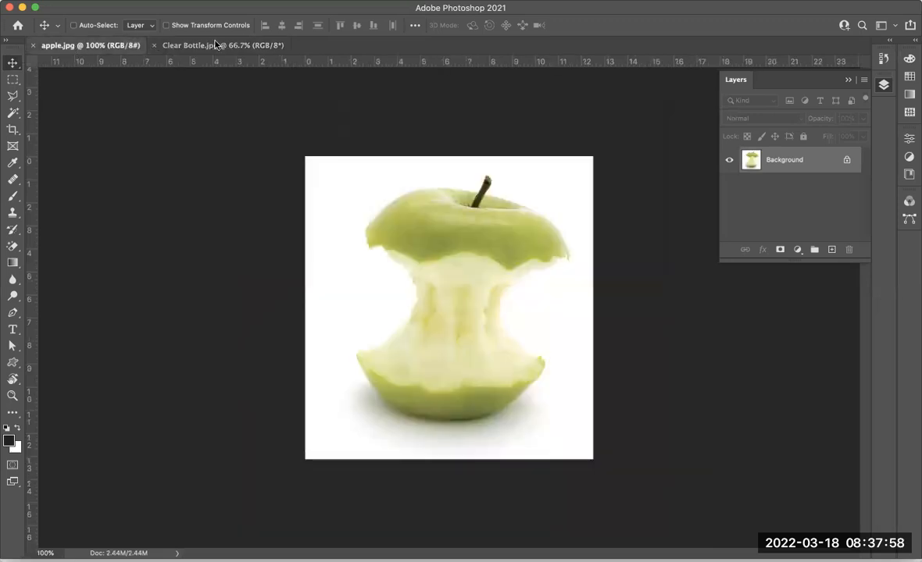
pyautogui.click(216, 47)
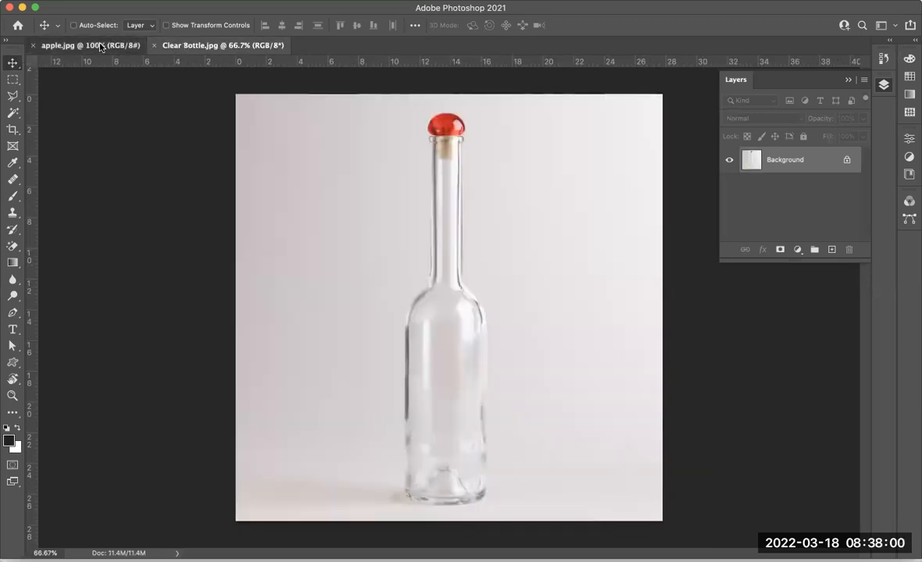
# Transfer the apple image into the Clear Bottle document as its own layer and position it over the bottle's lower body
pyautogui.click(100, 47)
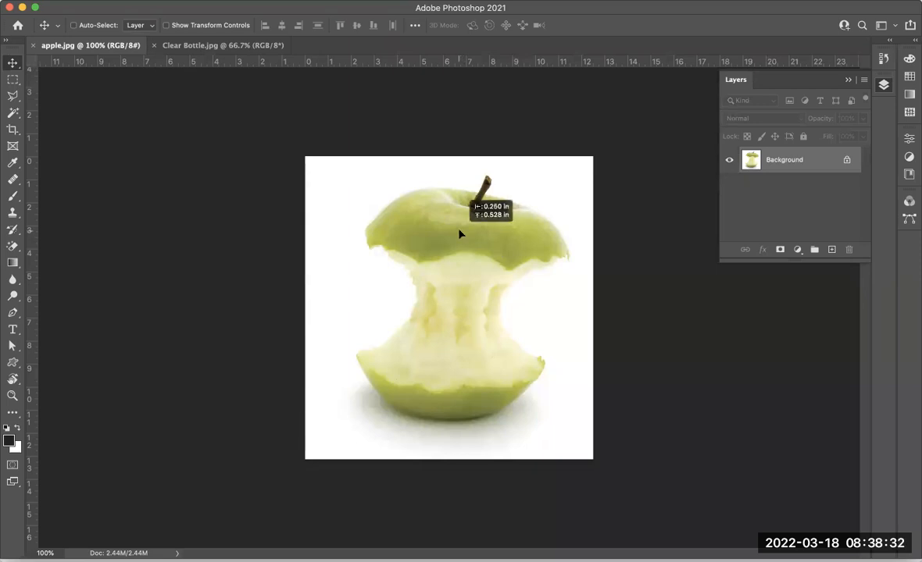
pyautogui.click(268, 45)
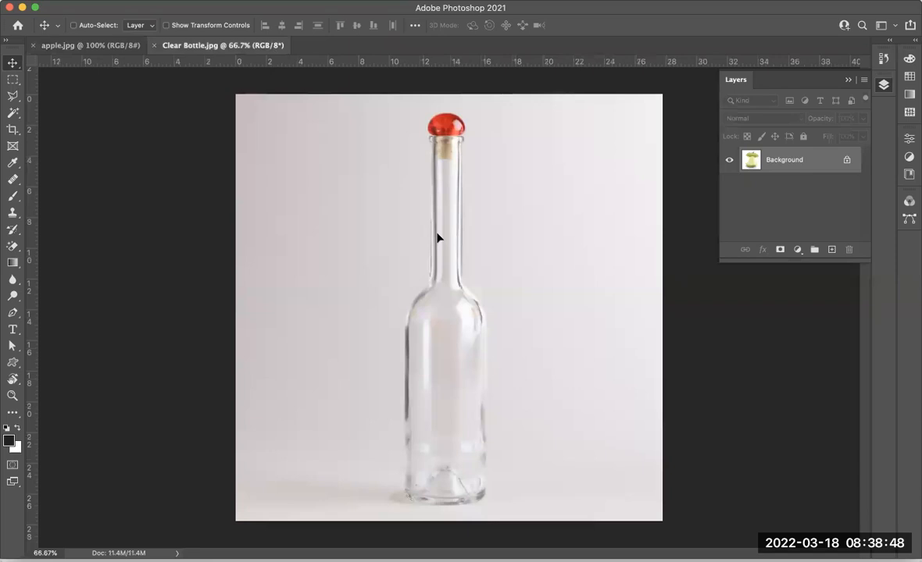
pyautogui.press('super+v')
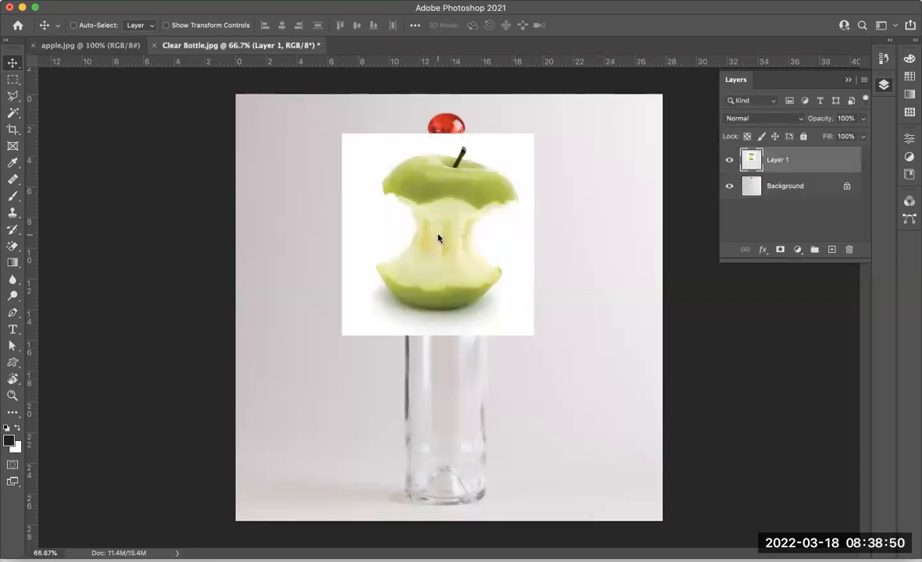
pyautogui.moveTo(438, 237); pyautogui.dragTo(441, 359)
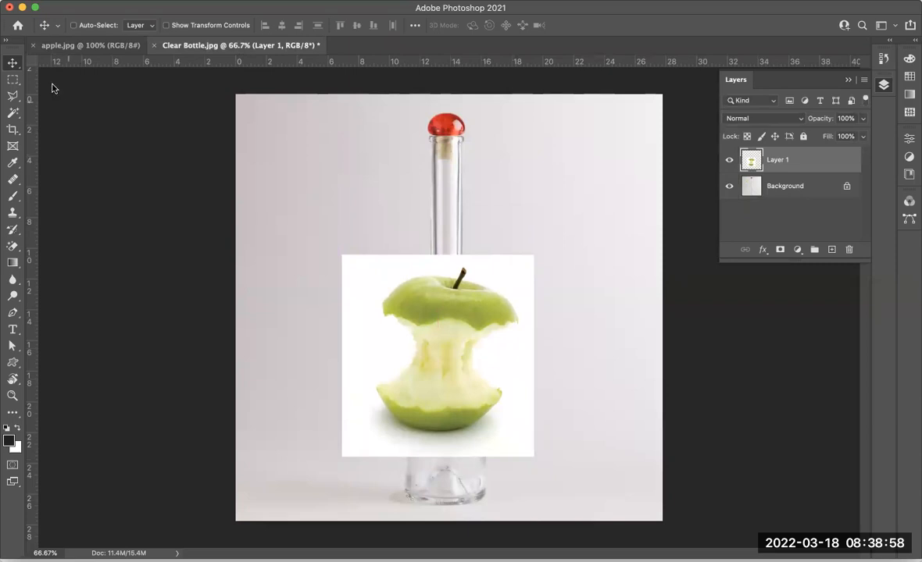
pyautogui.moveTo(469, 406); pyautogui.dragTo(468, 435)
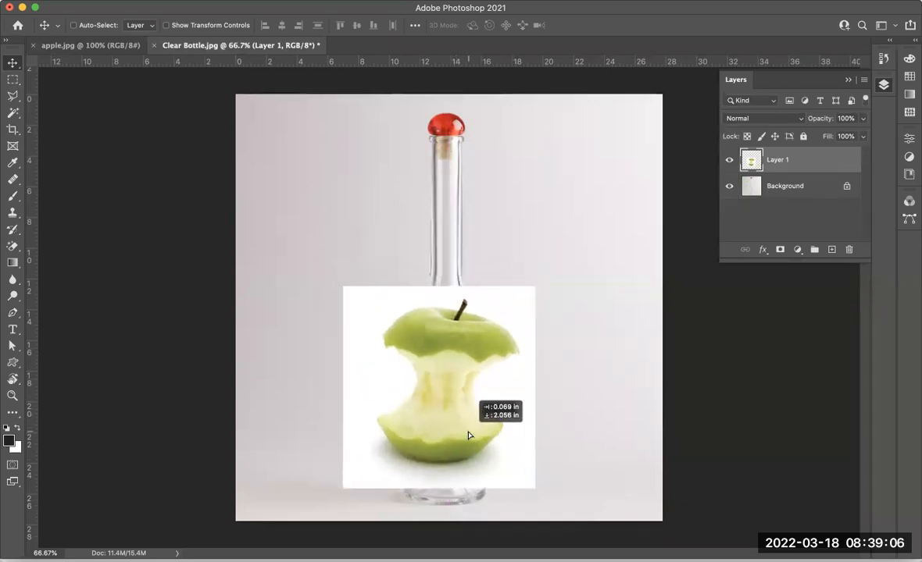
pyautogui.moveTo(469, 435)
pyautogui.mouseDown()
pyautogui.moveTo(471, 403)
pyautogui.moveTo(467, 428)
pyautogui.moveTo(478, 414)
pyautogui.moveTo(464, 426)
pyautogui.moveTo(468, 416)
pyautogui.mouseUp()
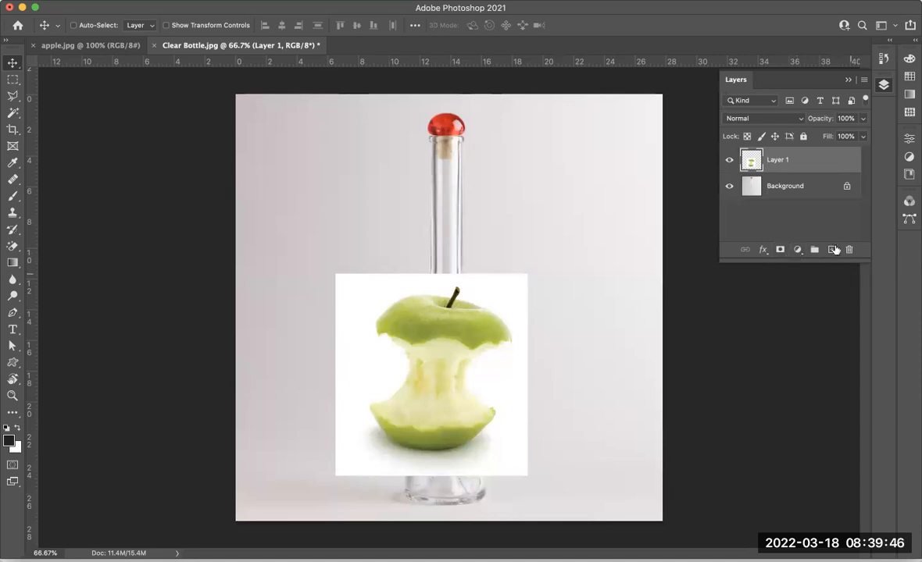
# Add a white layer mask to the apple layer, undo it once, and add it again
pyautogui.click(779, 250)
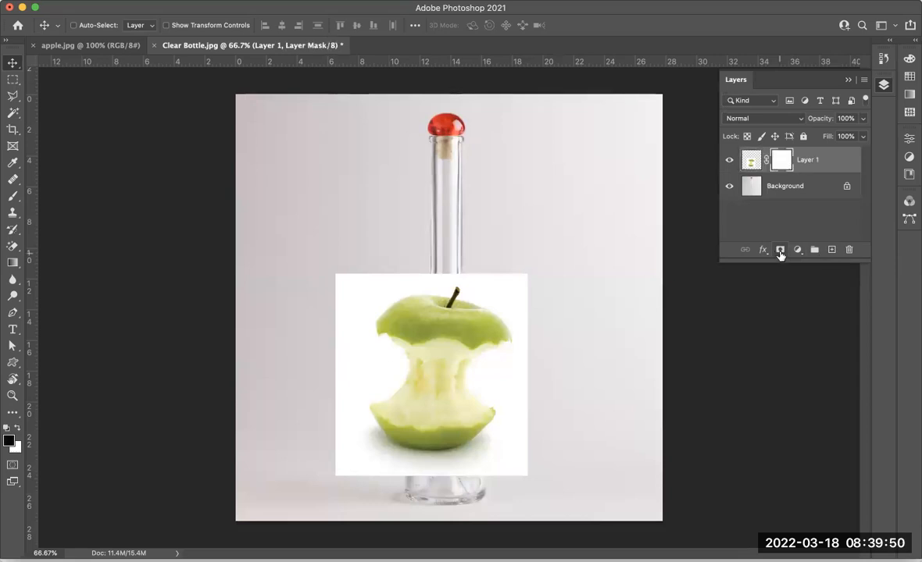
pyautogui.press('super+z')
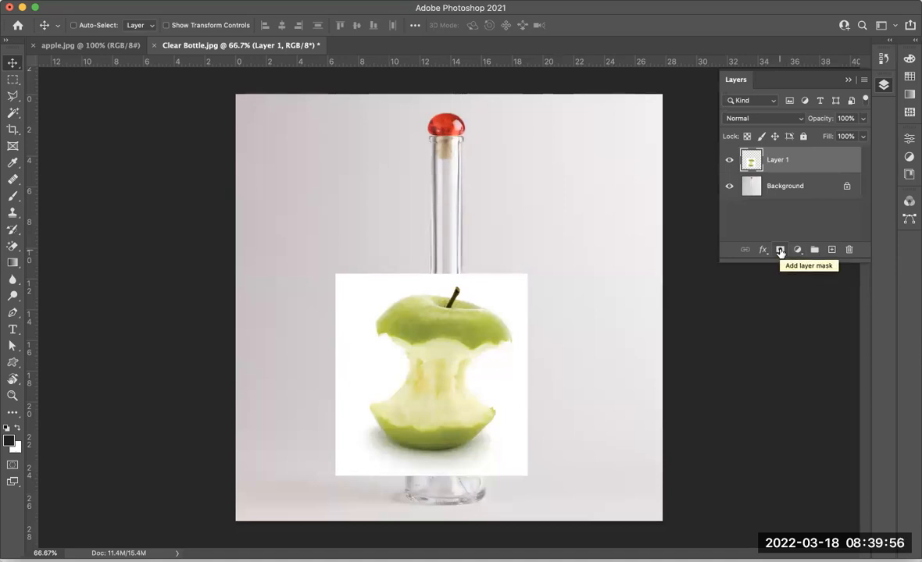
pyautogui.click(780, 250)
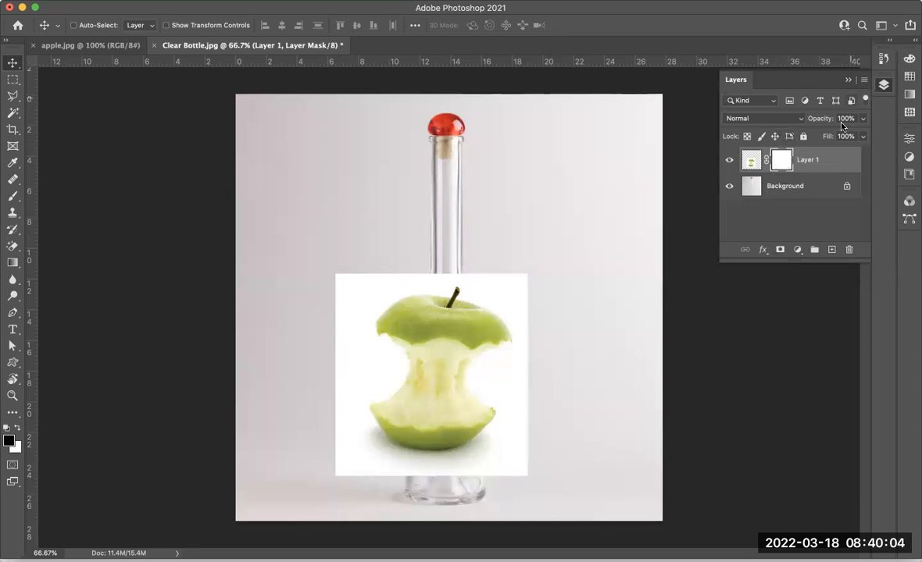
# Set the thumbnails in the Layers panel to the largest size
pyautogui.click(862, 81)
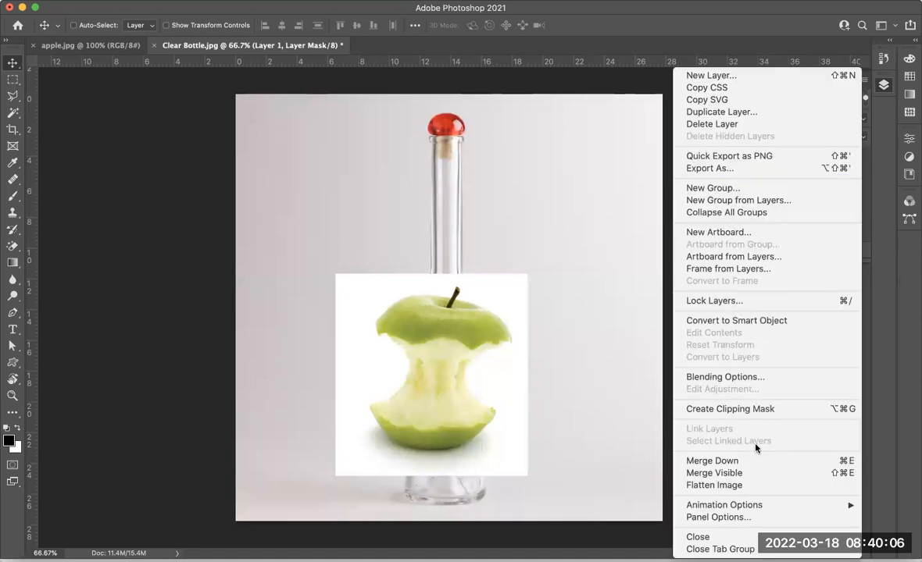
pyautogui.click(715, 517)
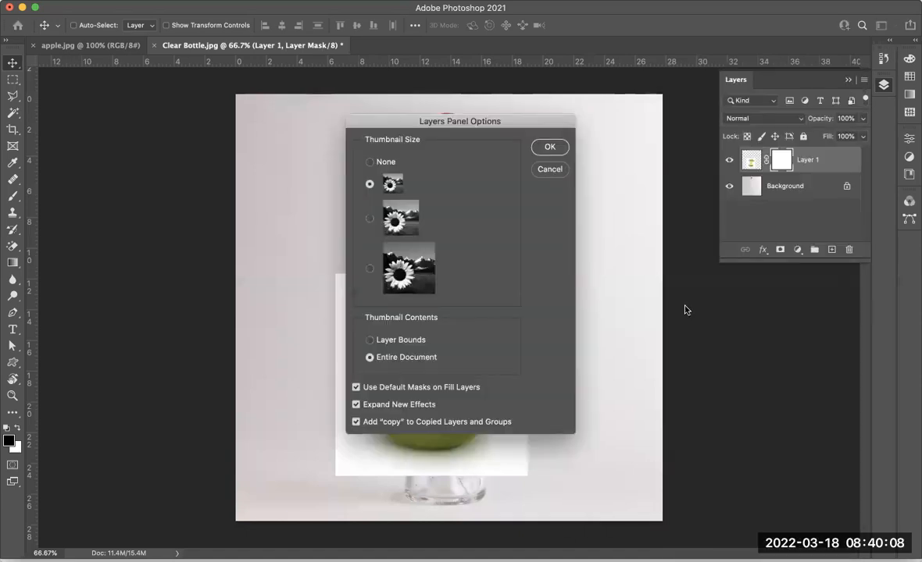
pyautogui.click(369, 270)
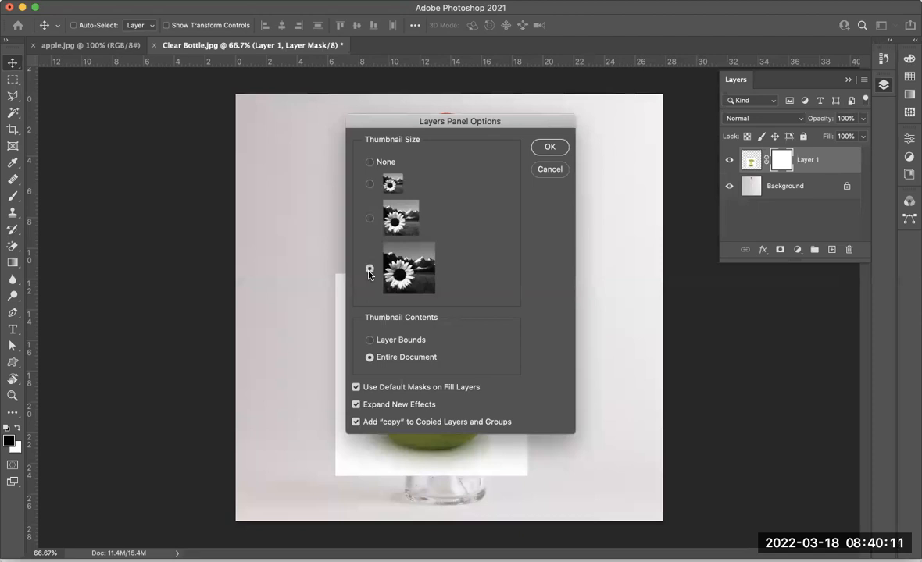
pyautogui.click(550, 146)
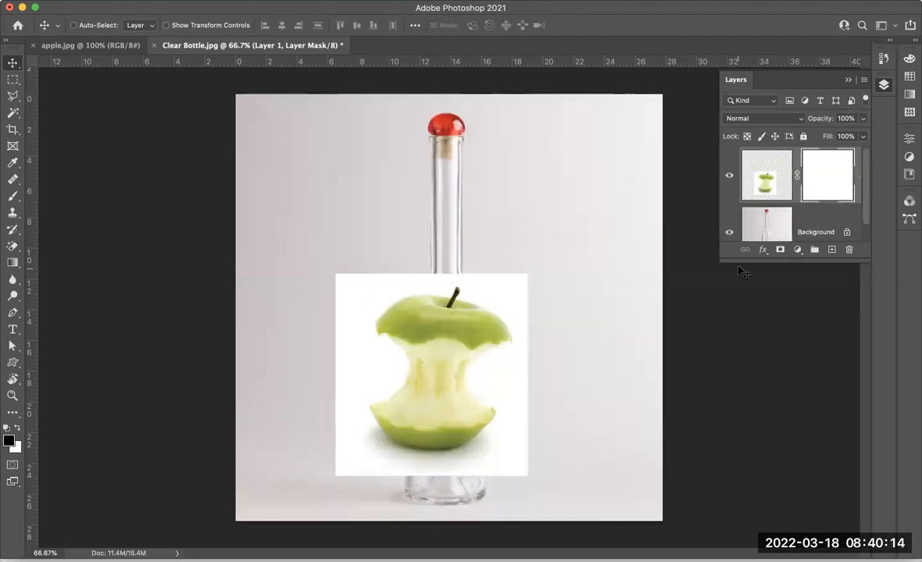
# Lengthen the Layers panel until both layers show in full, and activate the Brush tool
pyautogui.moveTo(742, 263); pyautogui.dragTo(742, 320)
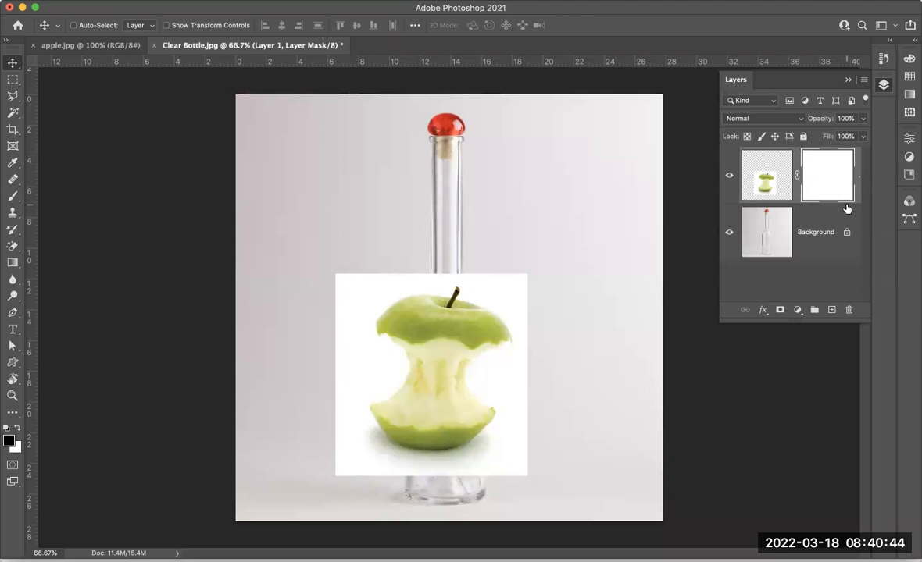
pyautogui.click(12, 198)
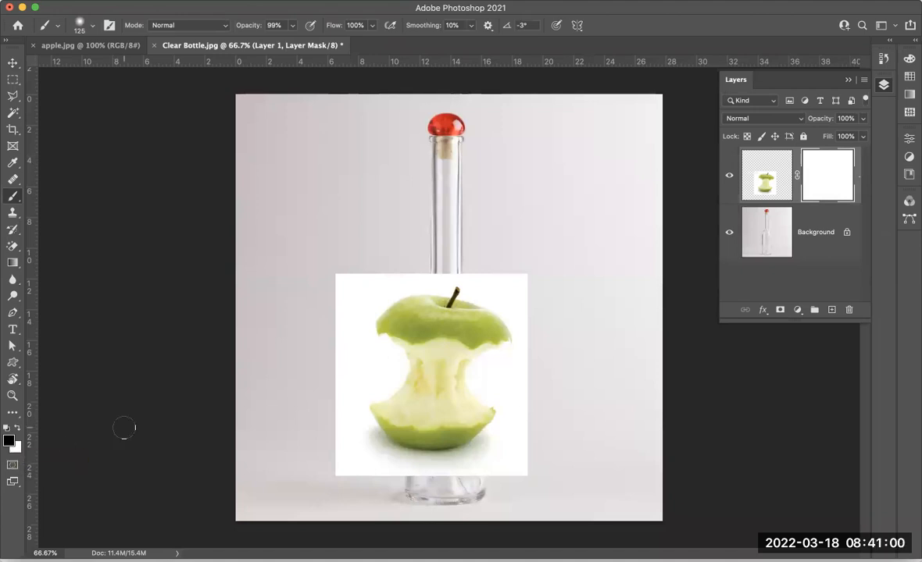
# Swap the foreground and background colors several times, finishing with black as the foreground color
pyautogui.press('x')
pyautogui.press('x')
pyautogui.press('x')
pyautogui.press('x')
pyautogui.press('x')
pyautogui.press('x')
pyautogui.press('x')
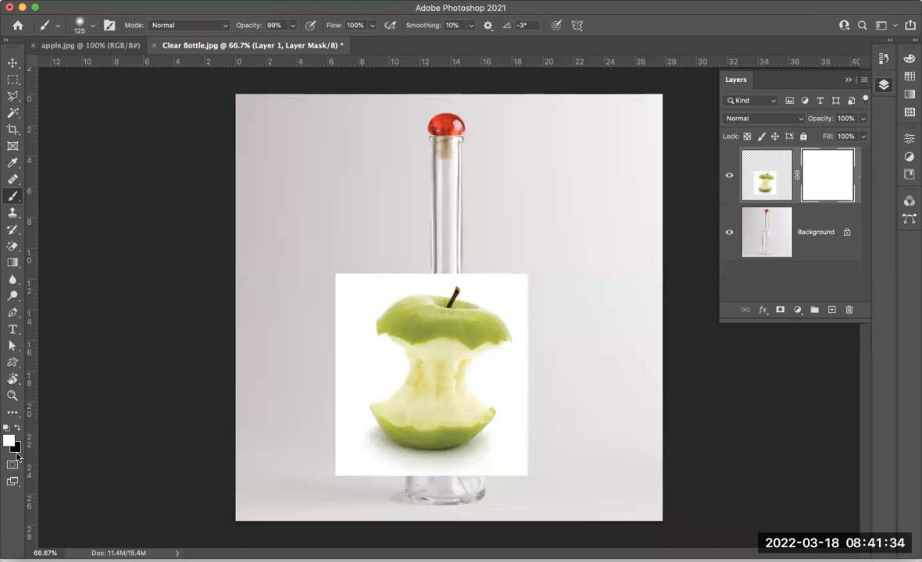
pyautogui.click(9, 428)
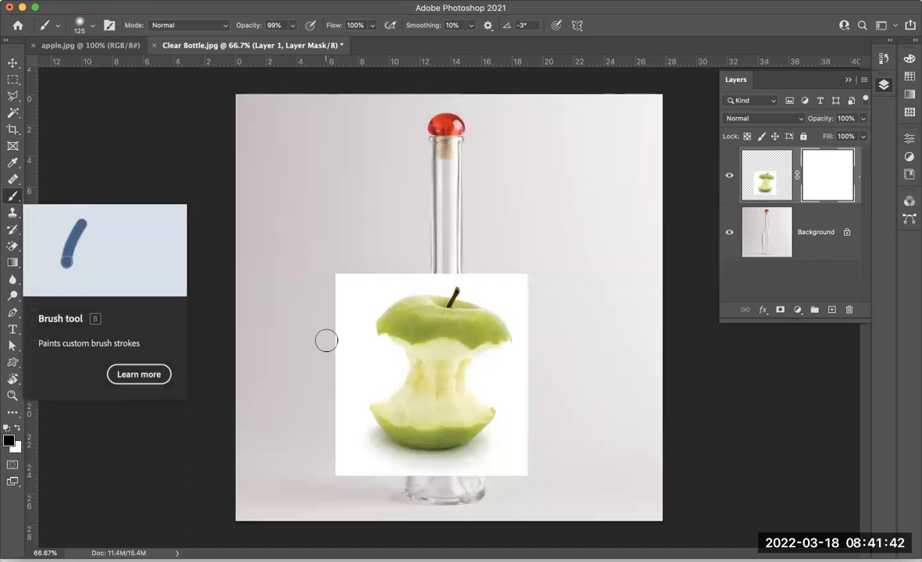
# Enlarge the brush to 300 and paint black on the layer mask to hide the white background around the apple
pyautogui.press(']')
pyautogui.press(']')
pyautogui.press(']')
pyautogui.press(']')
pyautogui.press(']')
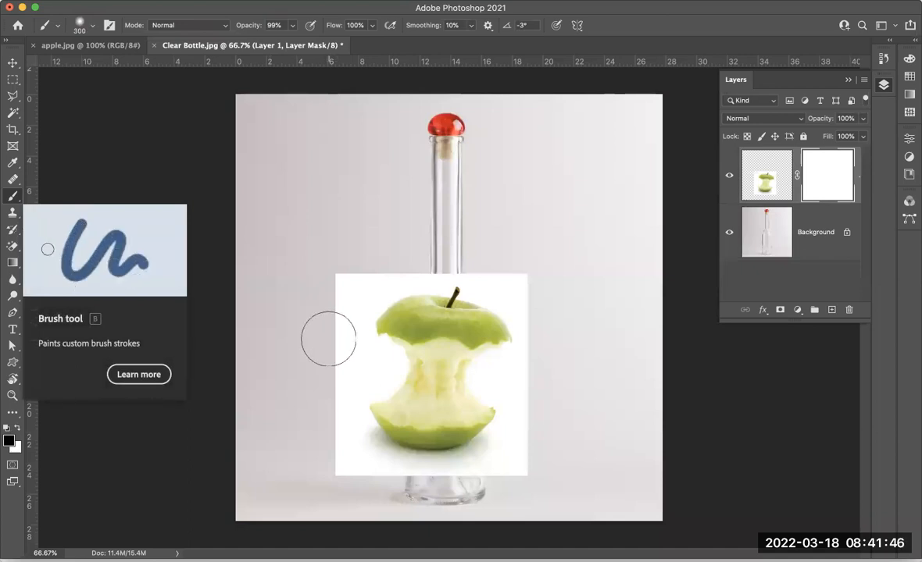
pyautogui.moveTo(354, 364)
pyautogui.mouseDown()
pyautogui.moveTo(370, 366)
pyautogui.moveTo(346, 387)
pyautogui.moveTo(344, 433)
pyautogui.moveTo(354, 439)
pyautogui.moveTo(354, 457)
pyautogui.moveTo(396, 479)
pyautogui.moveTo(382, 478)
pyautogui.moveTo(444, 479)
pyautogui.moveTo(516, 440)
pyautogui.moveTo(532, 409)
pyautogui.moveTo(514, 383)
pyautogui.moveTo(493, 376)
pyautogui.moveTo(526, 354)
pyautogui.moveTo(539, 300)
pyautogui.moveTo(527, 275)
pyautogui.moveTo(530, 290)
pyautogui.moveTo(496, 259)
pyautogui.moveTo(494, 267)
pyautogui.mouseUp()
pyautogui.moveTo(324, 308)
pyautogui.mouseDown()
pyautogui.moveTo(343, 277)
pyautogui.moveTo(321, 301)
pyautogui.moveTo(332, 306)
pyautogui.moveTo(338, 334)
pyautogui.moveTo(344, 318)
pyautogui.moveTo(350, 350)
pyautogui.moveTo(370, 362)
pyautogui.moveTo(363, 381)
pyautogui.moveTo(363, 298)
pyautogui.moveTo(394, 266)
pyautogui.moveTo(490, 271)
pyautogui.moveTo(485, 278)
pyautogui.moveTo(510, 277)
pyautogui.moveTo(531, 300)
pyautogui.mouseUp()
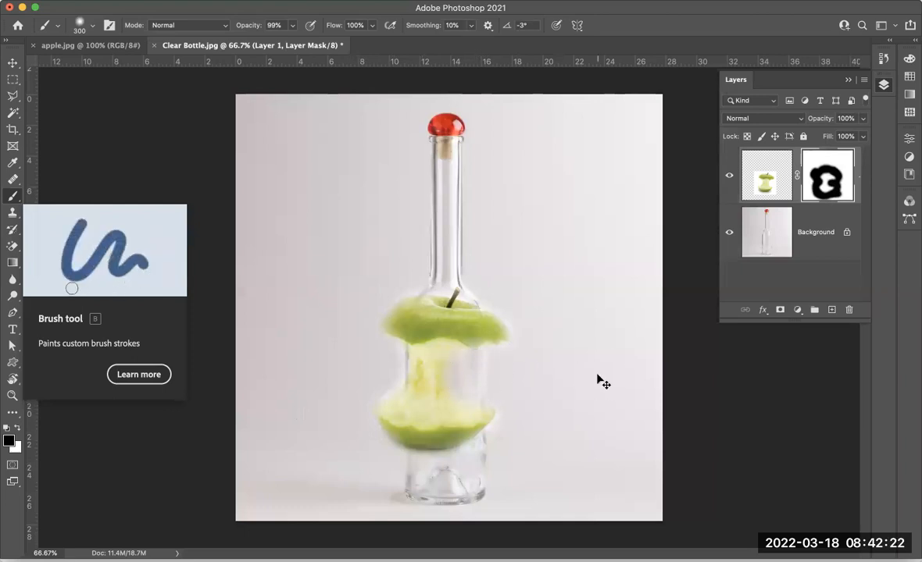
# Restore the hidden side of the apple core with white on the mask, and hide the excess white background beside it with black
pyautogui.press('super+plus')
pyautogui.press('super+plus')
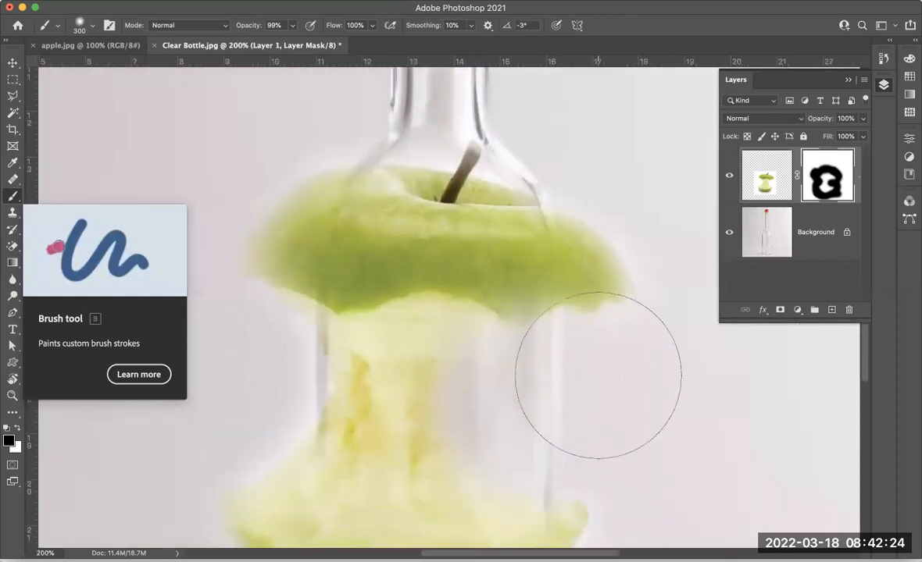
pyautogui.scroll(-10, 597, 375)
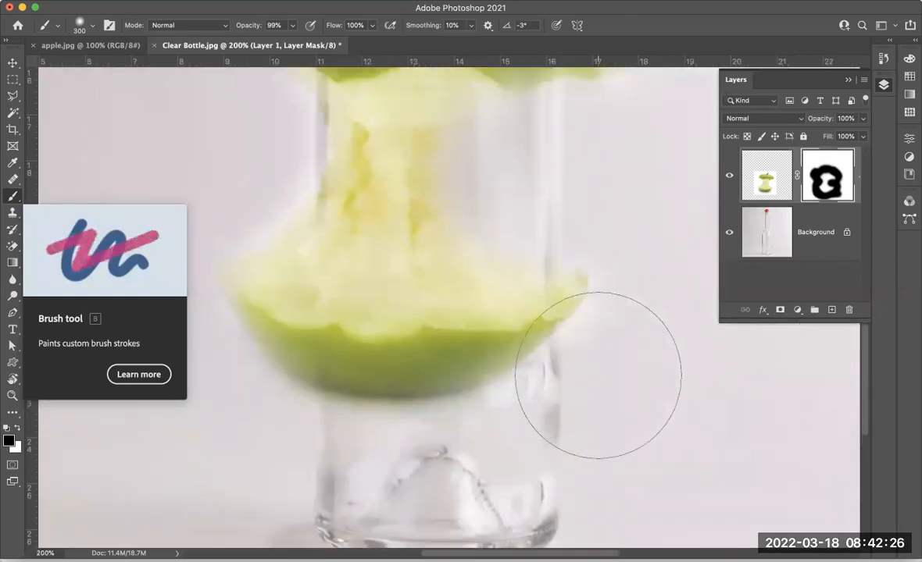
pyautogui.click(13, 163)
pyautogui.click(15, 195)
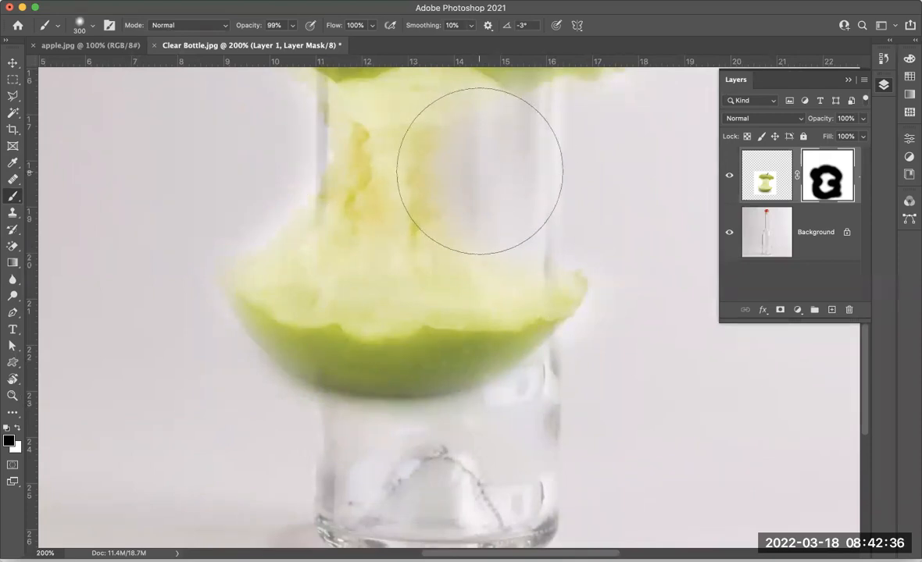
pyautogui.press('x')
pyautogui.moveTo(479, 171); pyautogui.dragTo(478, 175)
pyautogui.moveTo(476, 166)
pyautogui.mouseDown()
pyautogui.moveTo(461, 261)
pyautogui.moveTo(466, 154)
pyautogui.moveTo(475, 177)
pyautogui.moveTo(467, 192)
pyautogui.moveTo(496, 197)
pyautogui.moveTo(577, 168)
pyautogui.moveTo(582, 197)
pyautogui.moveTo(593, 170)
pyautogui.mouseUp()
pyautogui.press('x')
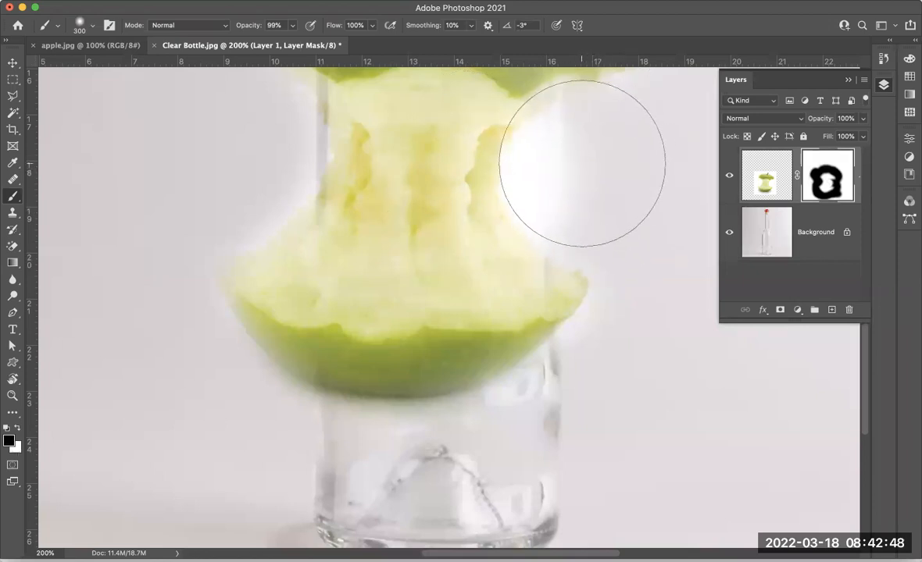
pyautogui.moveTo(580, 165); pyautogui.dragTo(639, 178)
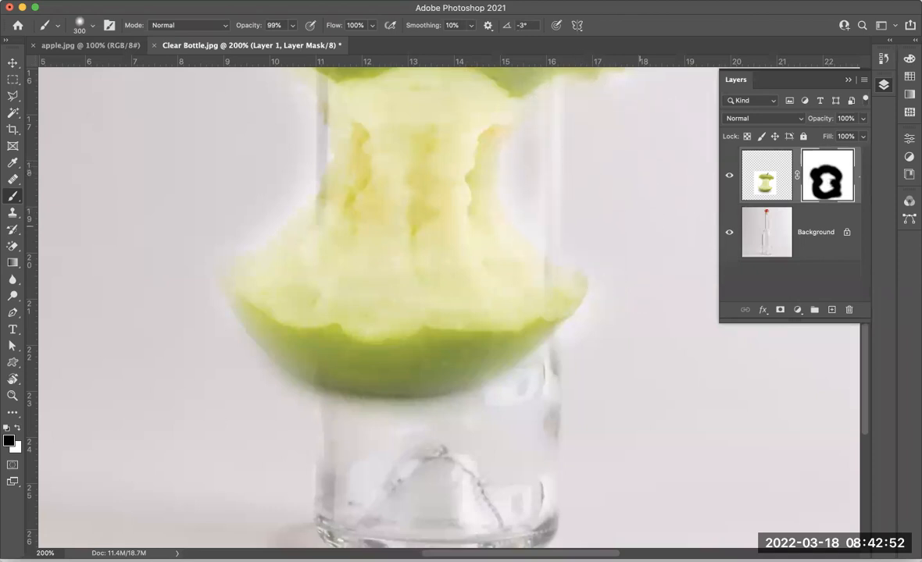
# Paint black on the mask along both sides of the bottle to hide the apple parts extending beyond the glass
pyautogui.press('super+minus')
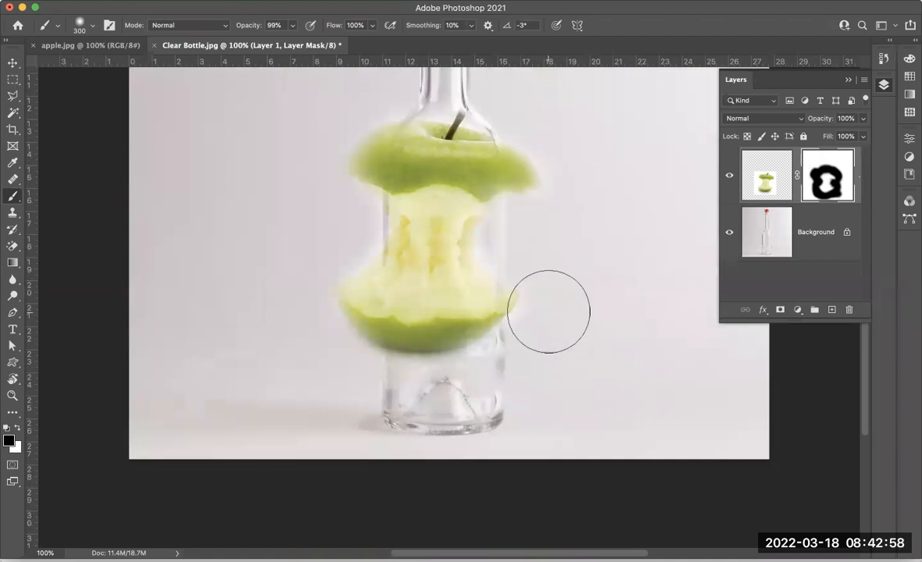
pyautogui.moveTo(550, 171)
pyautogui.mouseDown()
pyautogui.moveTo(540, 138)
pyautogui.moveTo(550, 156)
pyautogui.moveTo(545, 188)
pyautogui.moveTo(550, 144)
pyautogui.moveTo(539, 320)
pyautogui.moveTo(539, 300)
pyautogui.moveTo(546, 327)
pyautogui.mouseUp()
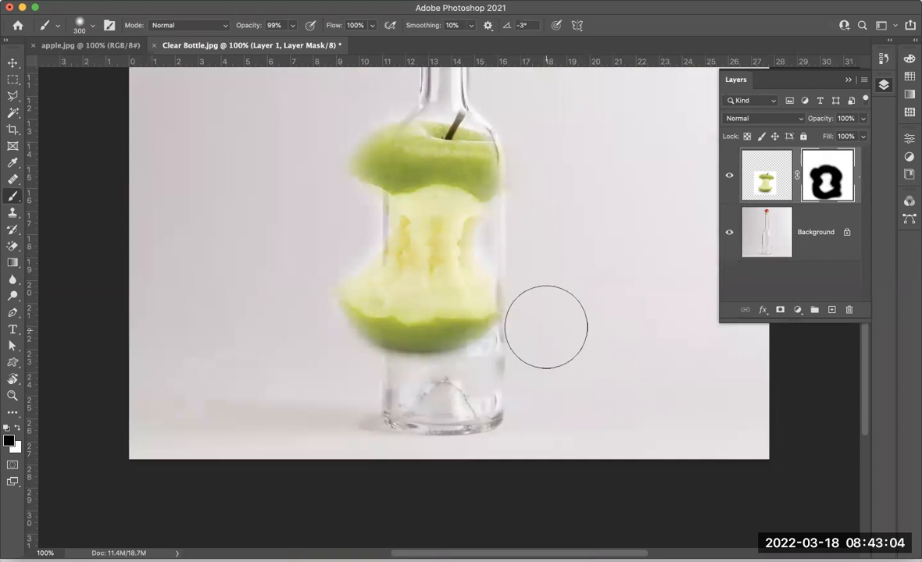
pyautogui.moveTo(308, 171)
pyautogui.mouseDown()
pyautogui.moveTo(348, 111)
pyautogui.moveTo(334, 138)
pyautogui.moveTo(336, 189)
pyautogui.moveTo(336, 152)
pyautogui.moveTo(367, 93)
pyautogui.moveTo(336, 198)
pyautogui.moveTo(330, 305)
pyautogui.moveTo(334, 325)
pyautogui.moveTo(340, 292)
pyautogui.moveTo(334, 338)
pyautogui.moveTo(337, 364)
pyautogui.moveTo(338, 301)
pyautogui.moveTo(342, 377)
pyautogui.moveTo(336, 283)
pyautogui.moveTo(338, 364)
pyautogui.moveTo(346, 155)
pyautogui.moveTo(350, 278)
pyautogui.mouseUp()
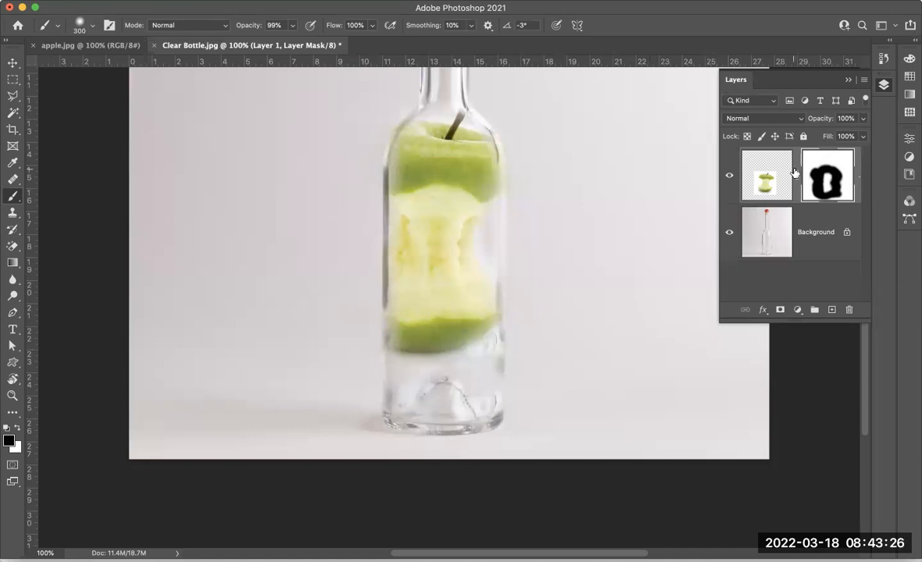
# Set the apple layer's blend mode to Linear Burn and preview the other blend modes on it
pyautogui.click(753, 121)
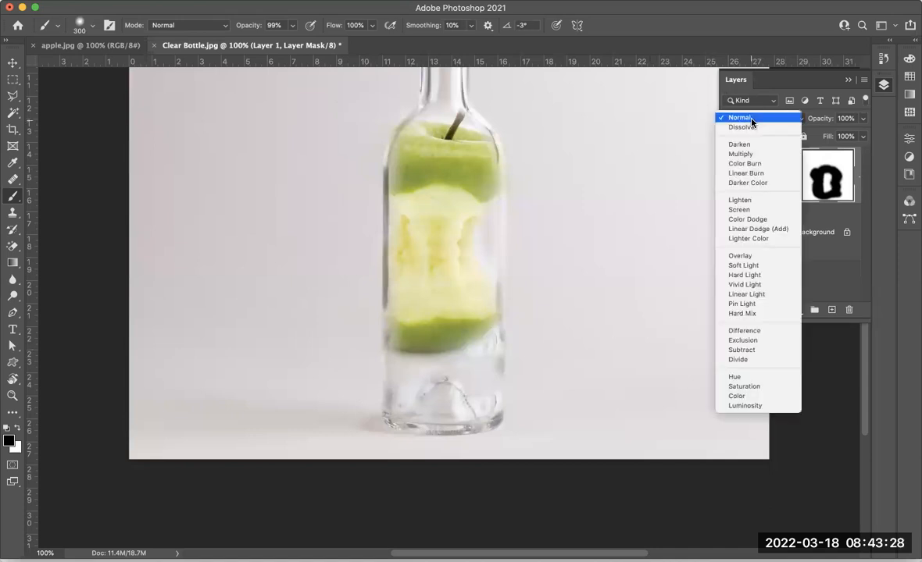
pyautogui.click(752, 118)
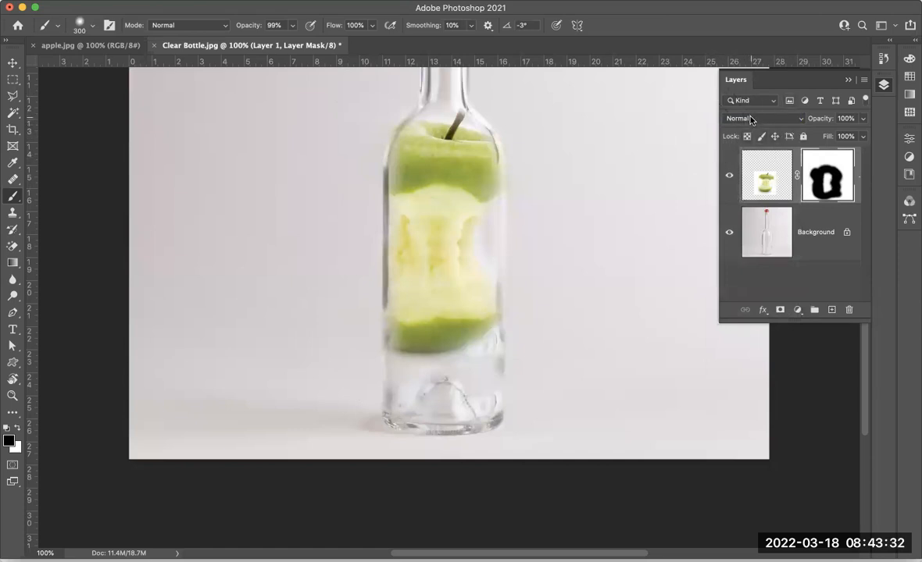
pyautogui.click(750, 119)
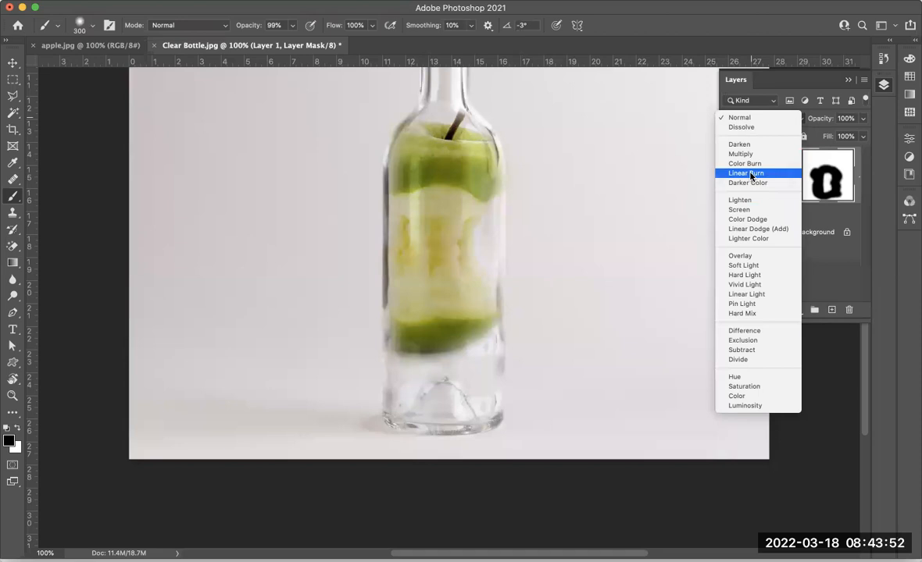
pyautogui.click(750, 174)
pyautogui.scroll(3, 423, 232)
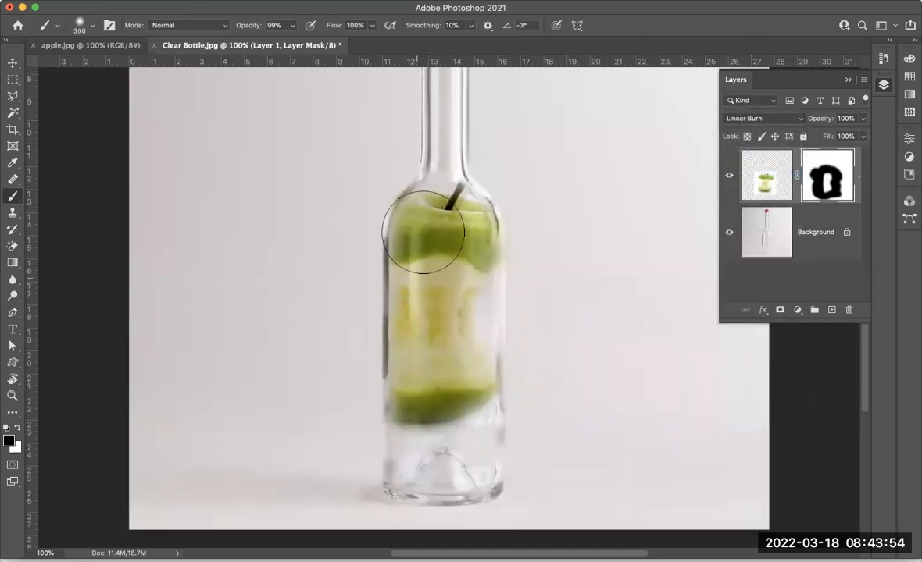
pyautogui.scroll(1, 423, 232)
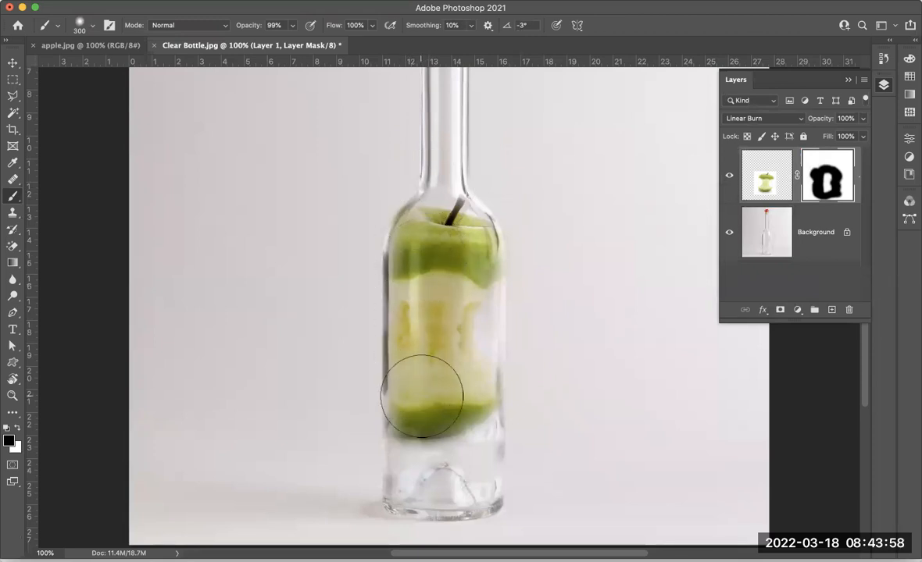
pyautogui.scroll(-4, 478, 427)
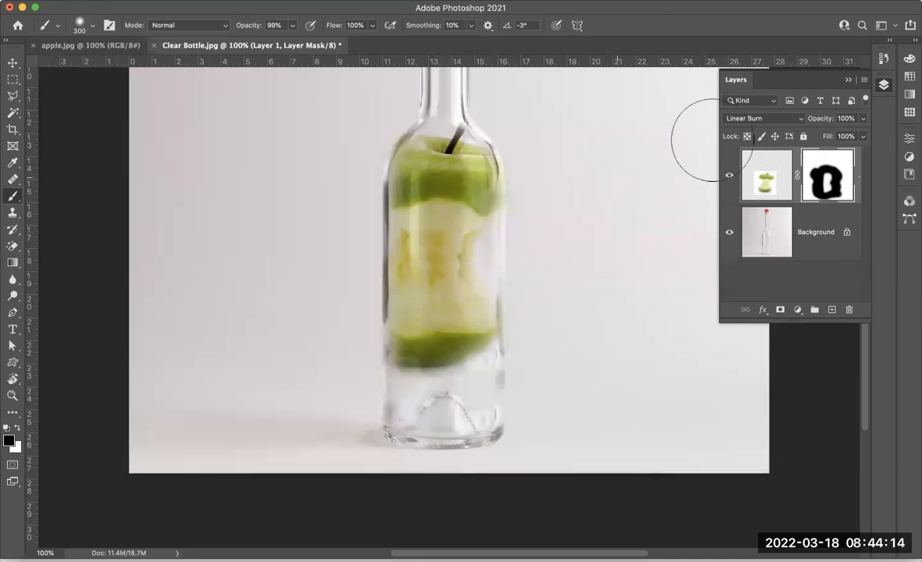
pyautogui.click(764, 116)
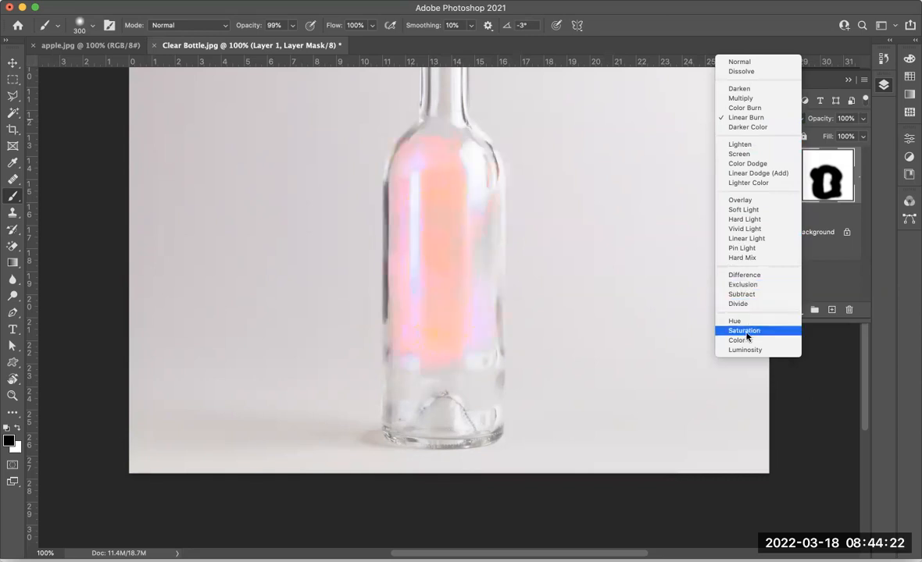
pyautogui.click(776, 117)
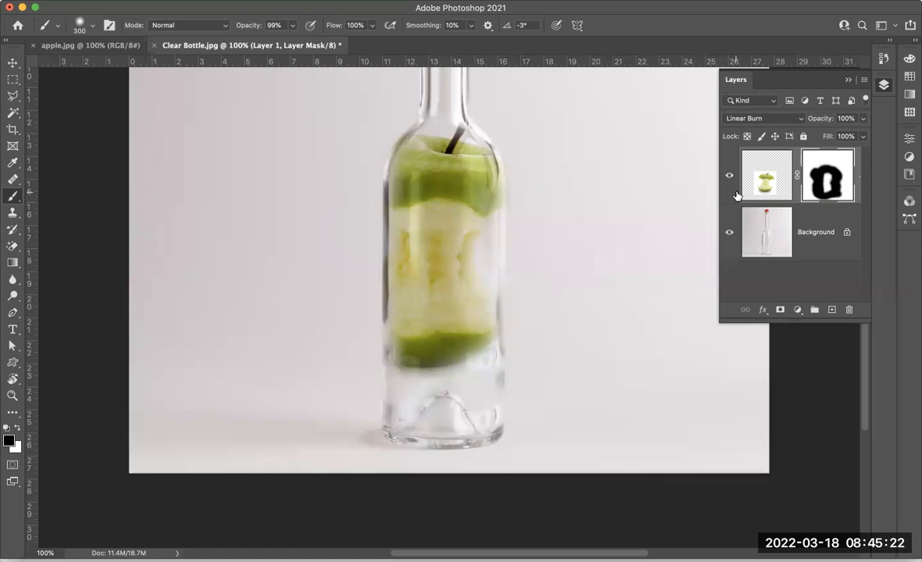
# Delete the masked apple layer from the Clear Bottle document
pyautogui.moveTo(768, 178); pyautogui.dragTo(849, 309)
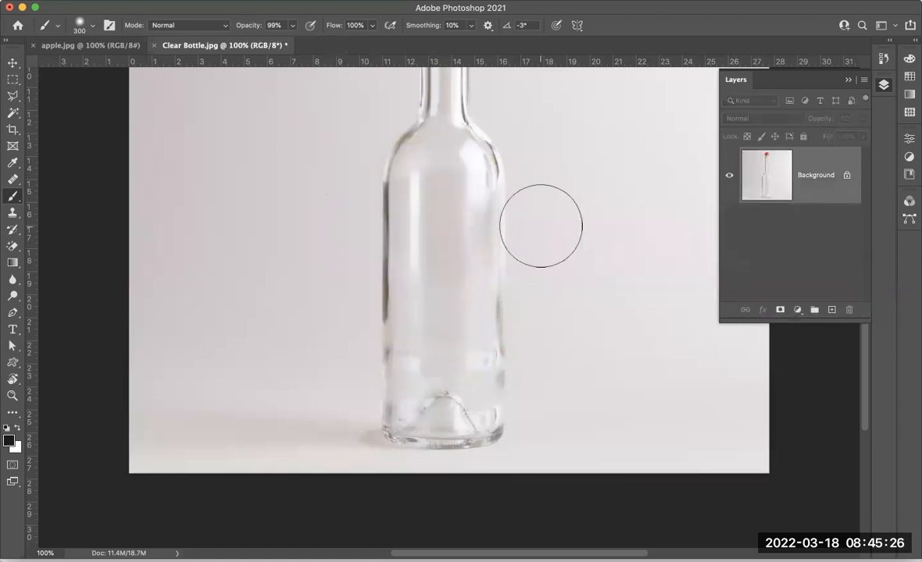
pyautogui.scroll(4, 541, 226)
pyautogui.scroll(-1, 541, 226)
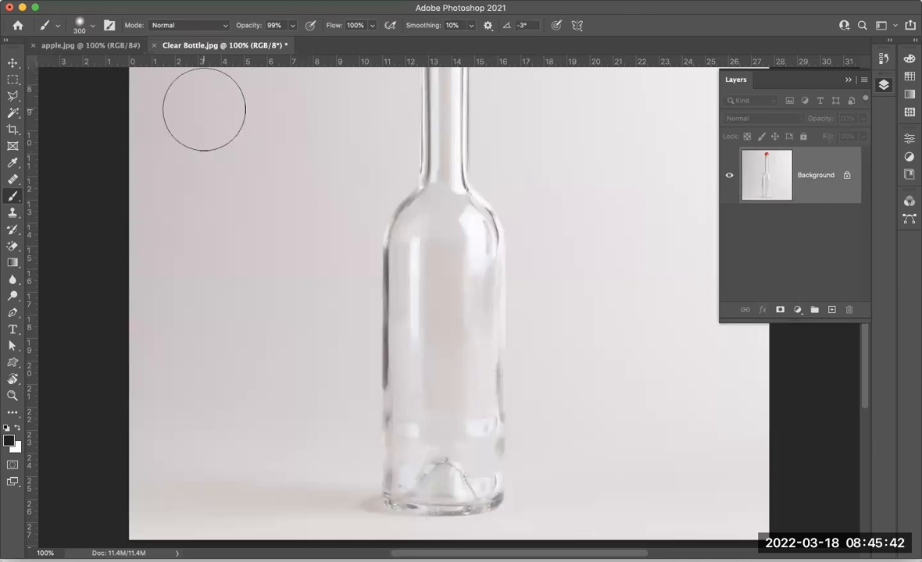
# Select the entire canvas of the apple.jpg document and copy it to the clipboard
pyautogui.click(103, 46)
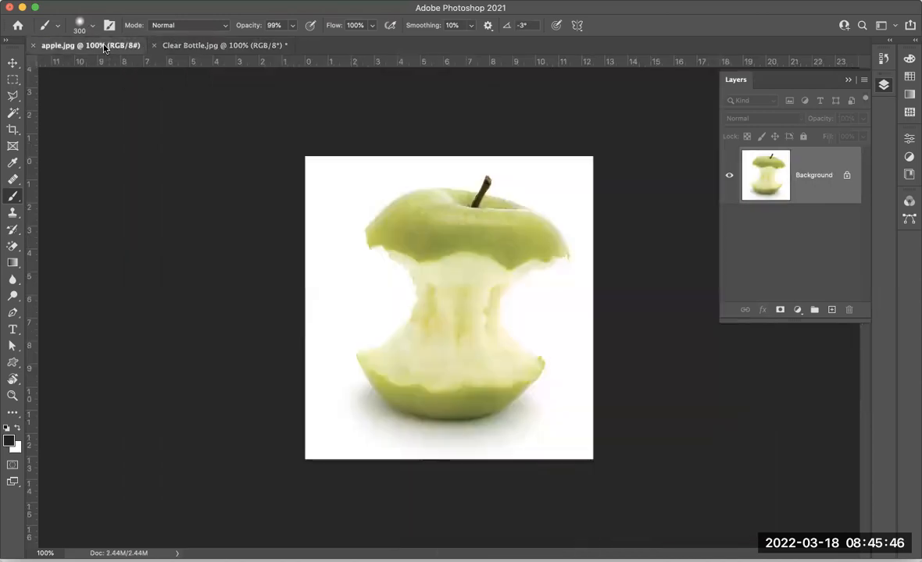
pyautogui.click(254, 0)
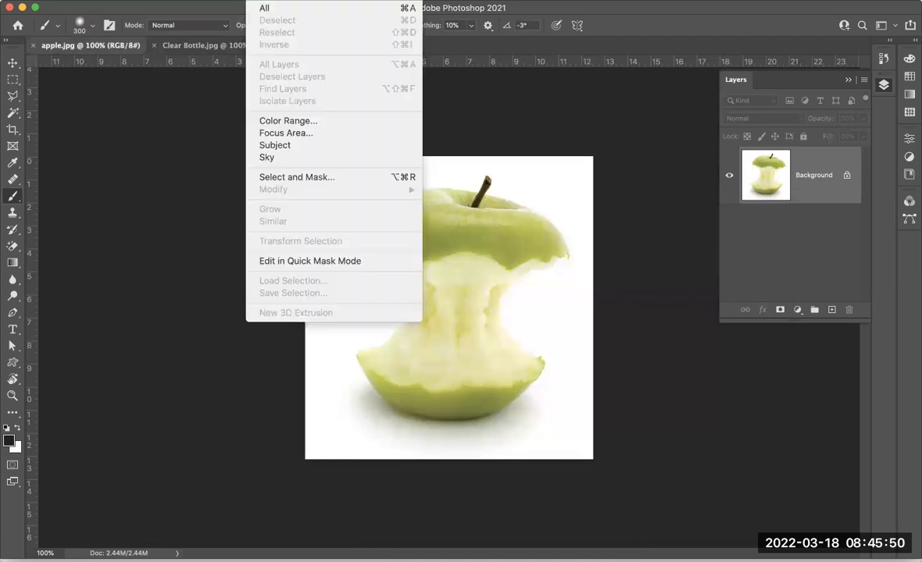
pyautogui.click(270, 11)
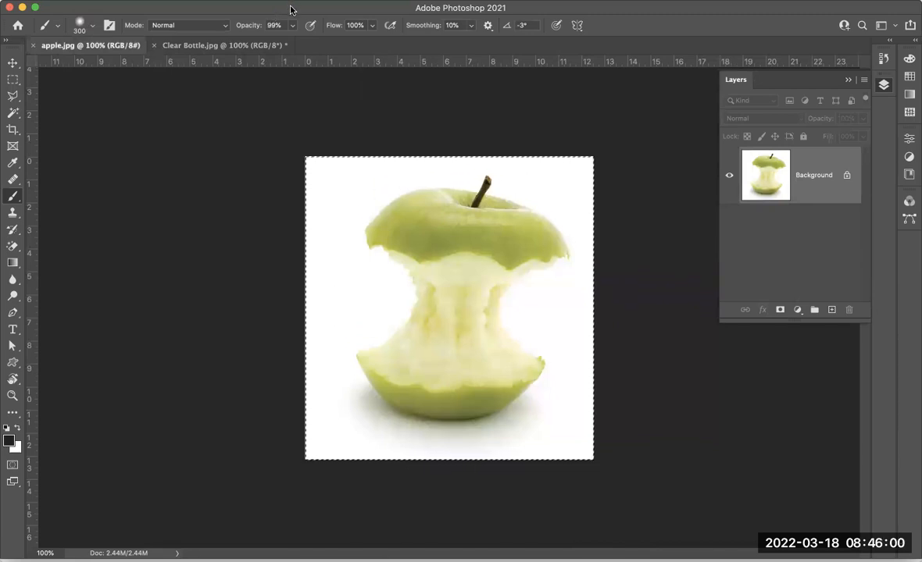
pyautogui.click(129, 0)
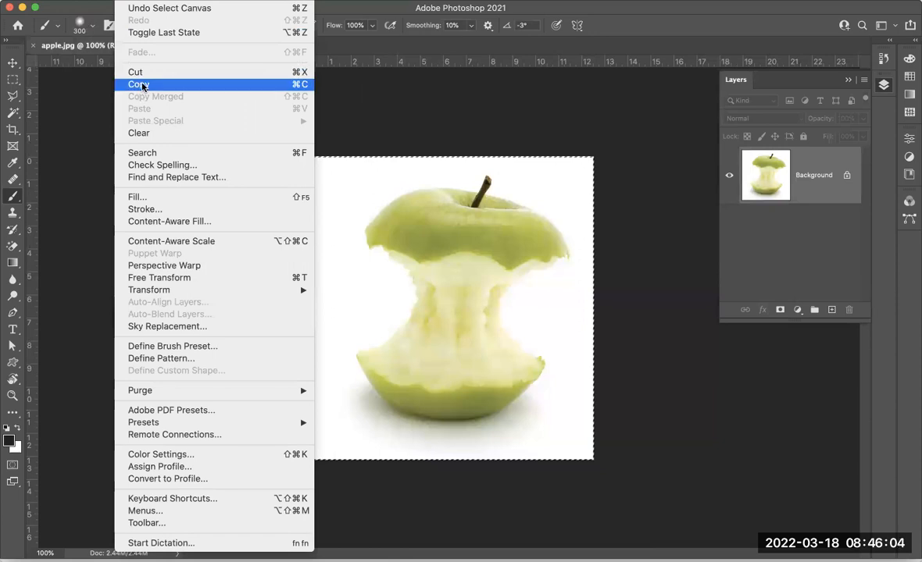
pyautogui.click(141, 84)
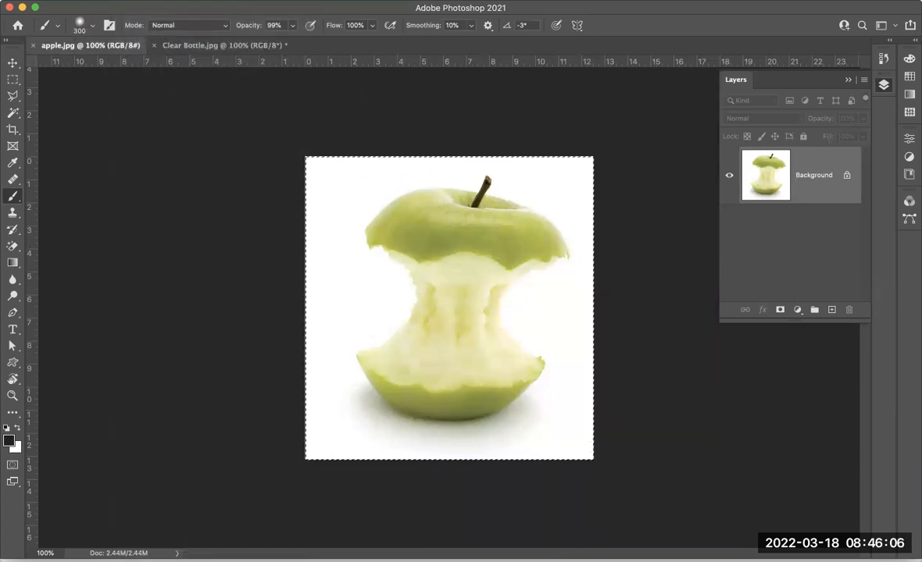
pyautogui.click(126, 2)
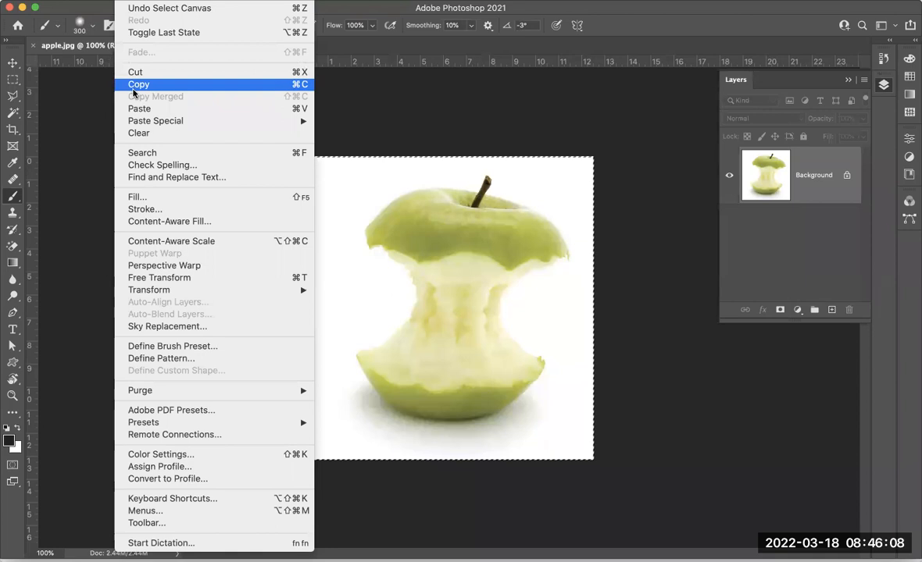
pyautogui.click(134, 88)
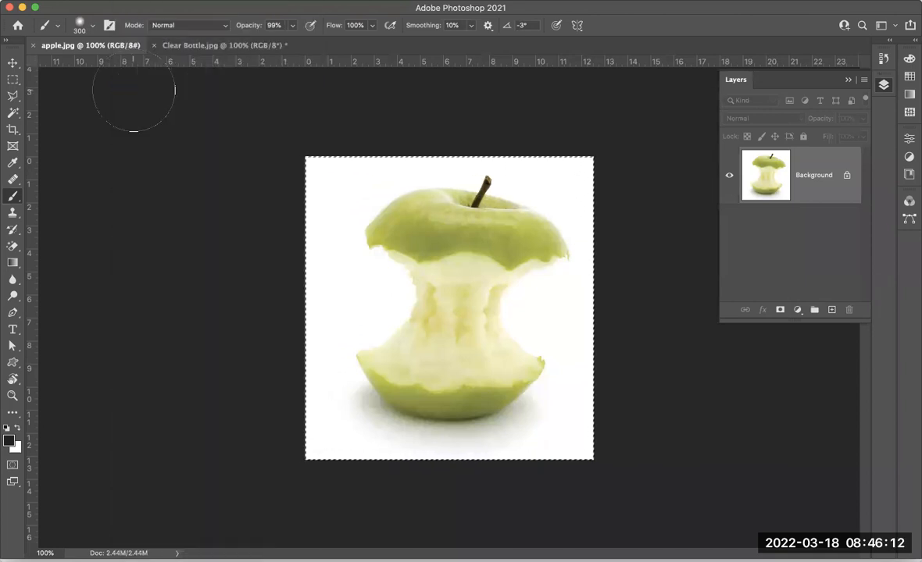
# Paste the copied apple image into the Clear Bottle.jpg document as a new layer
pyautogui.click(222, 47)
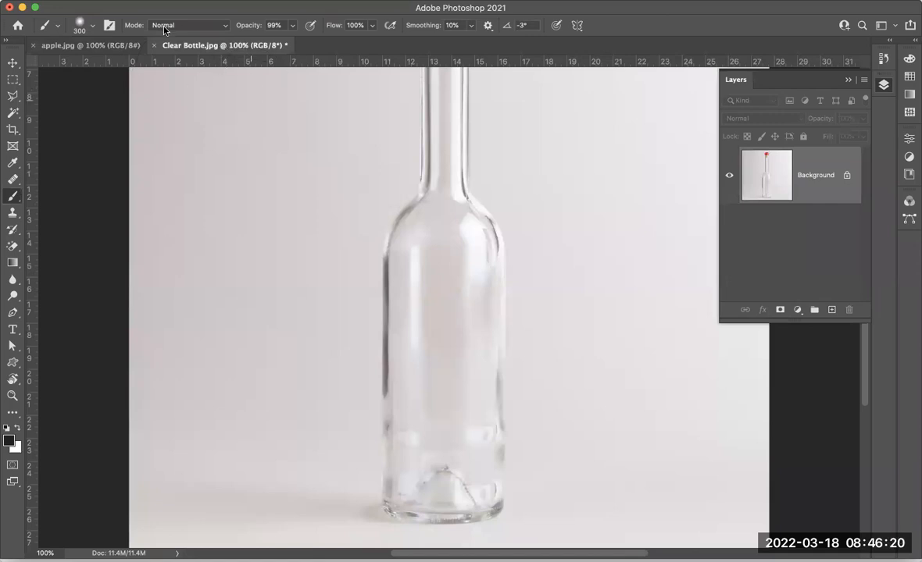
pyautogui.click(156, 0)
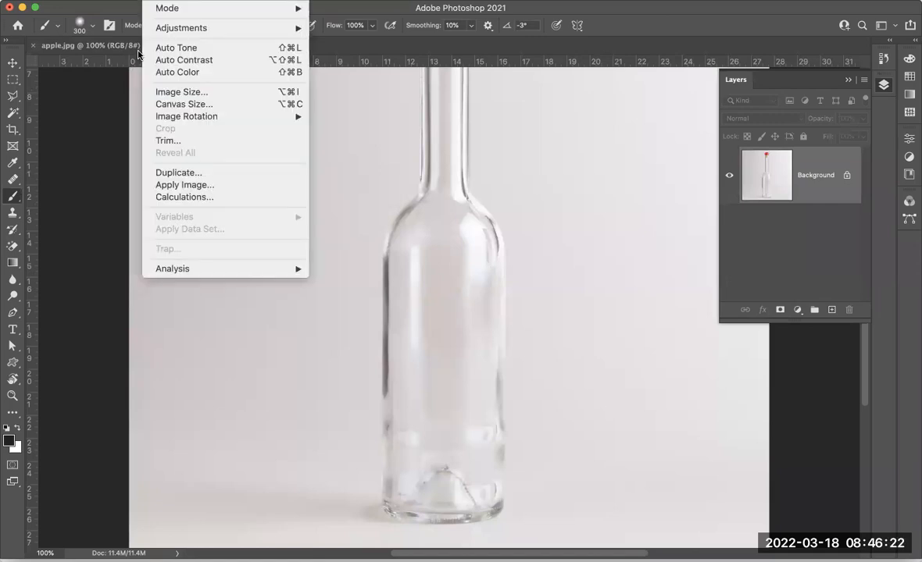
pyautogui.moveTo(129, 1)
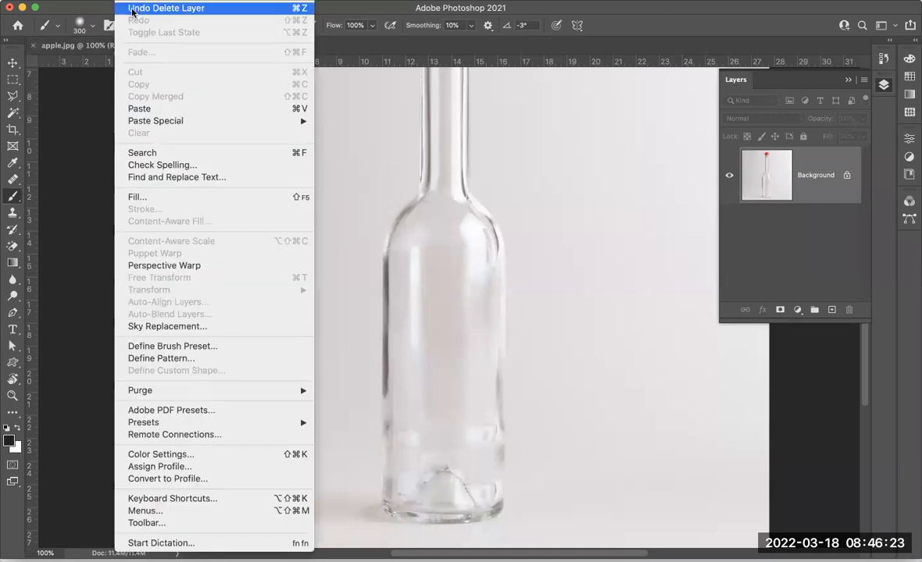
pyautogui.click(140, 109)
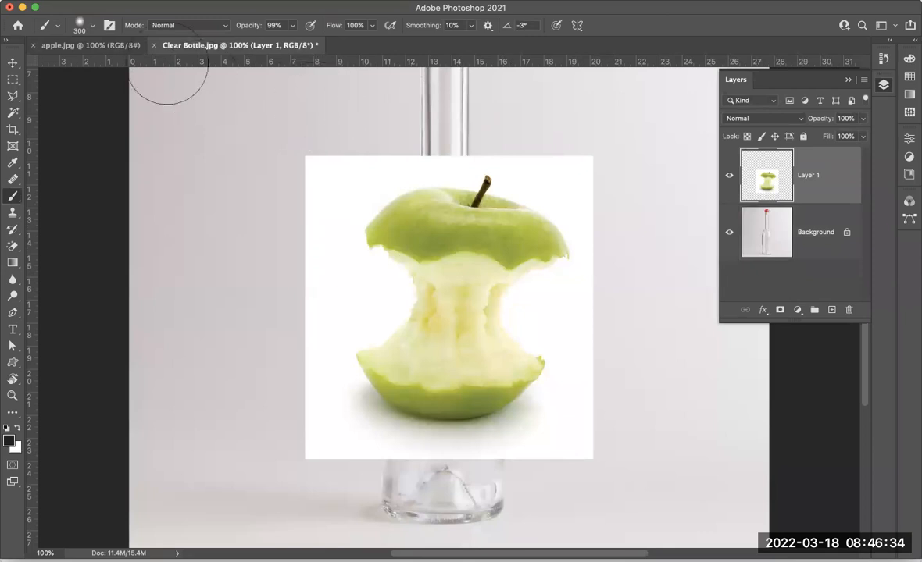
# Move the pasted apple layer onto the bottle's lower body and scale it proportionally to 72.5% with Free Transform
pyautogui.click(14, 65)
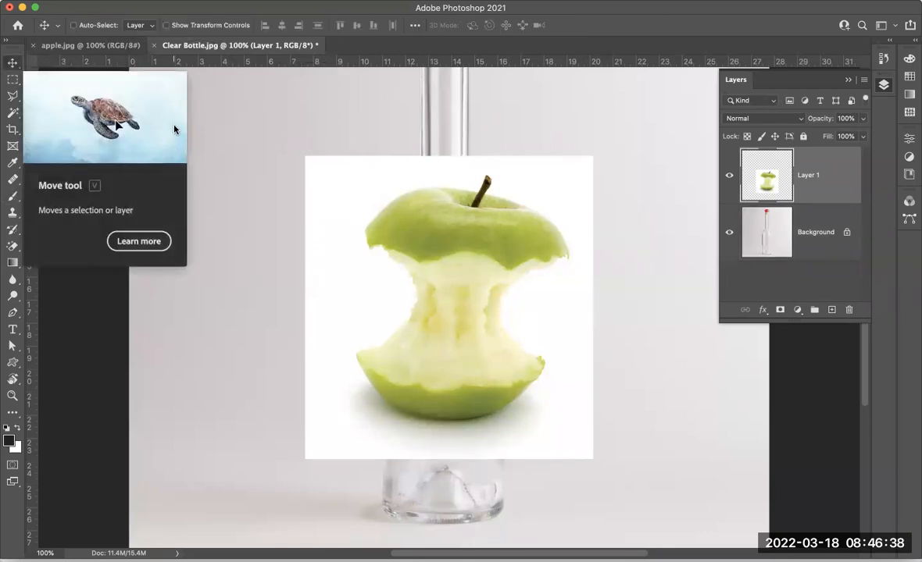
pyautogui.moveTo(431, 211); pyautogui.dragTo(409, 259)
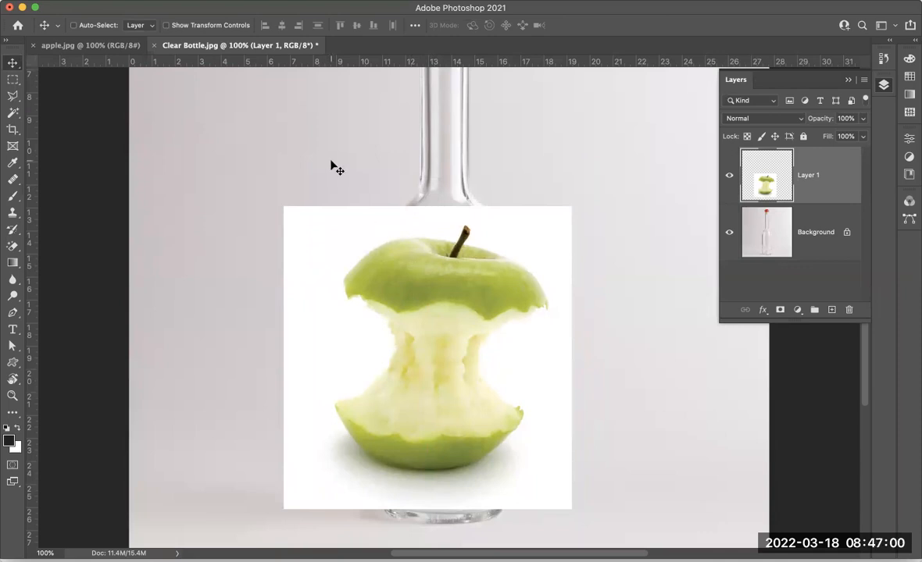
pyautogui.click(130, 0)
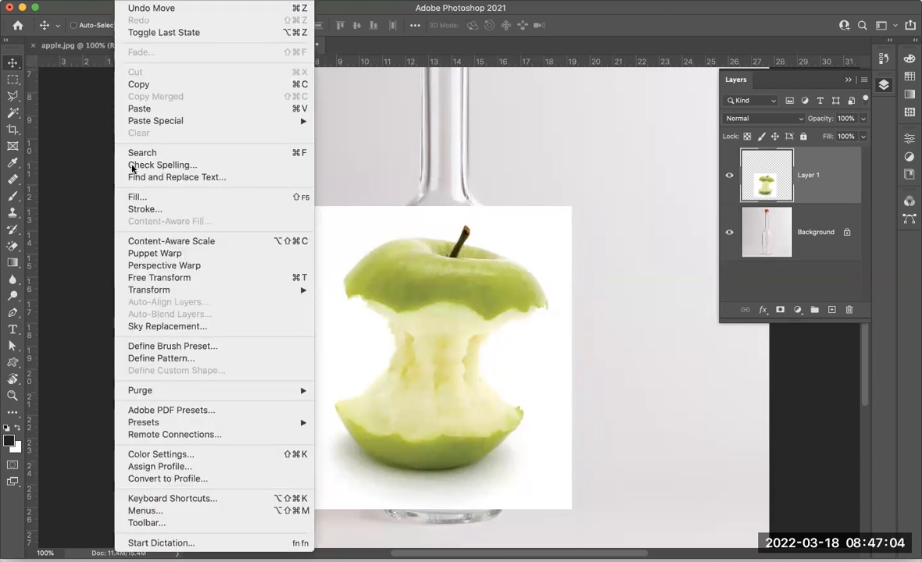
pyautogui.click(165, 277)
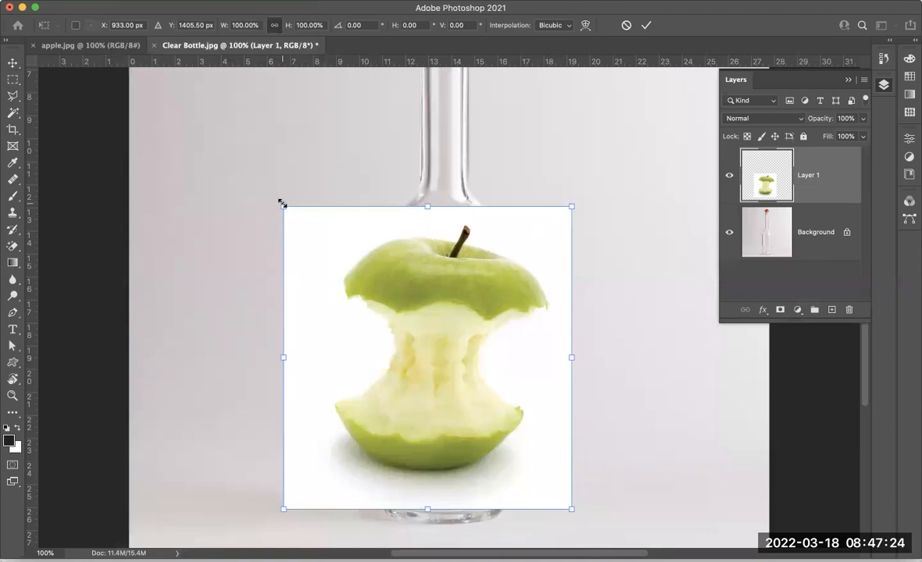
pyautogui.moveTo(282, 207); pyautogui.dragTo(373, 279)
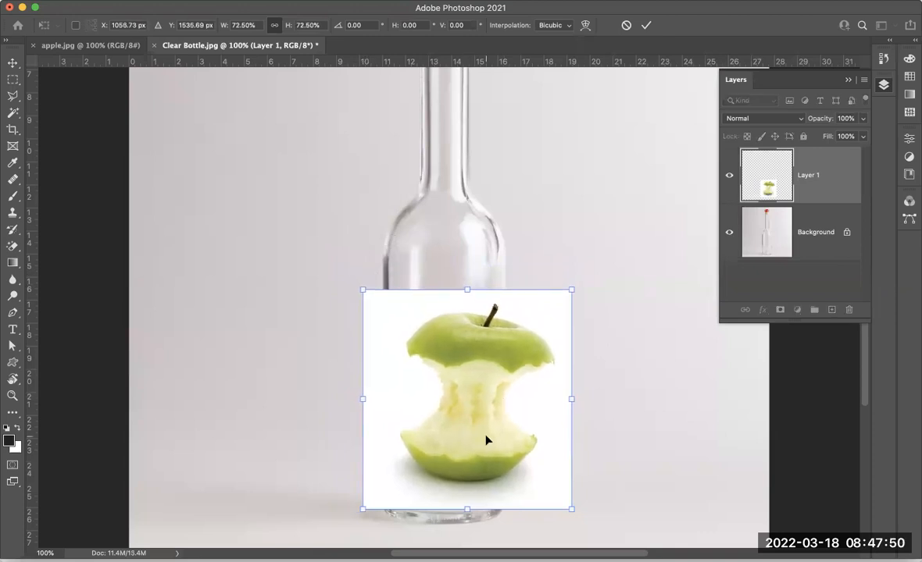
pyautogui.moveTo(479, 436); pyautogui.dragTo(456, 425)
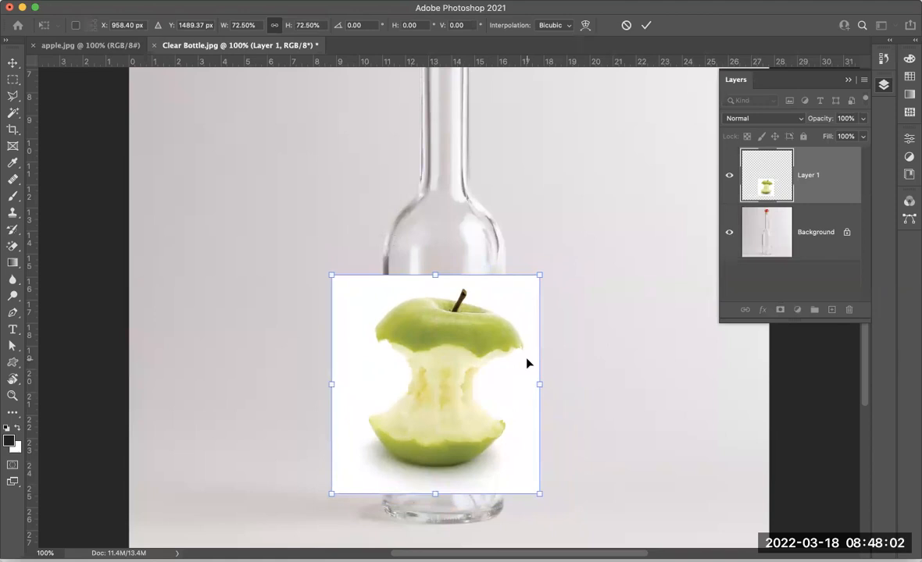
pyautogui.click(645, 25)
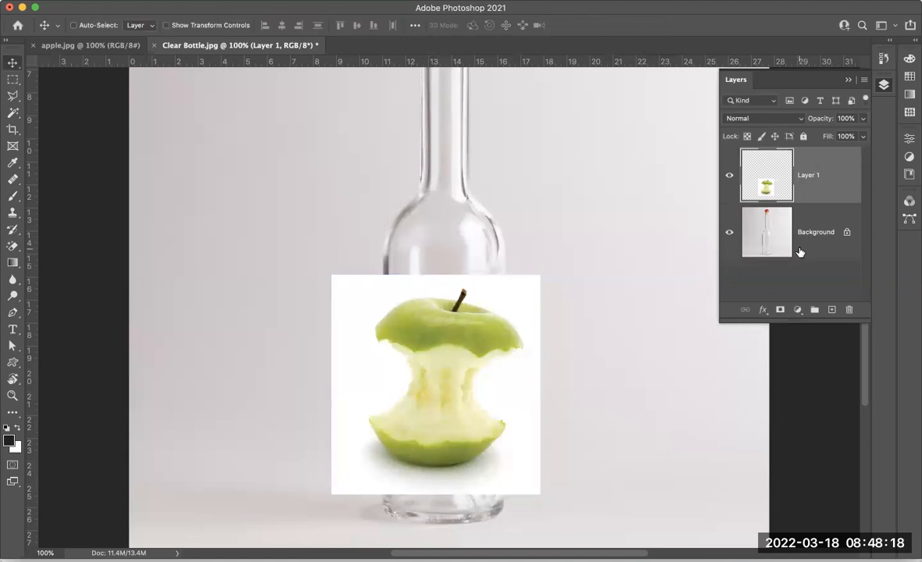
# Add a layer mask to the apple layer and paint out the white background around the apple with a 150-pixel black brush
pyautogui.click(780, 311)
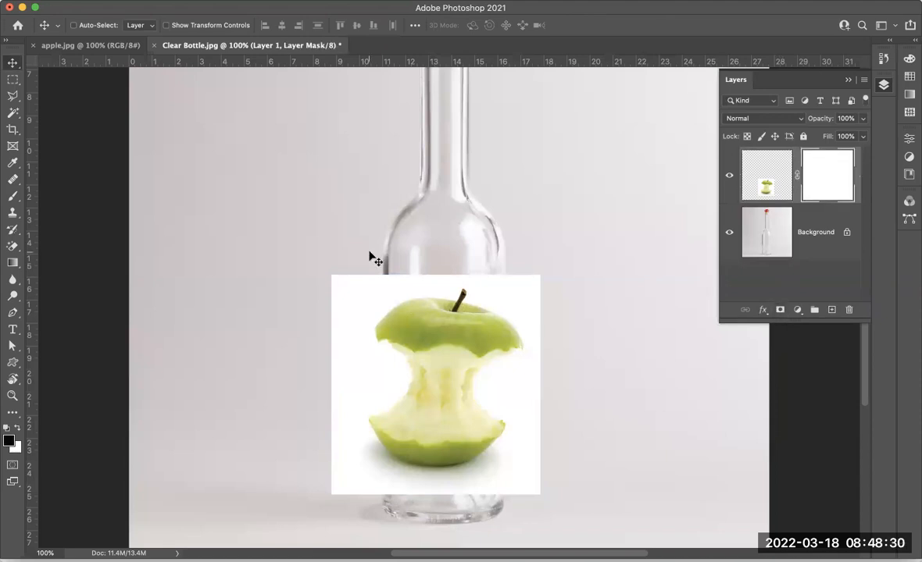
pyautogui.click(11, 196)
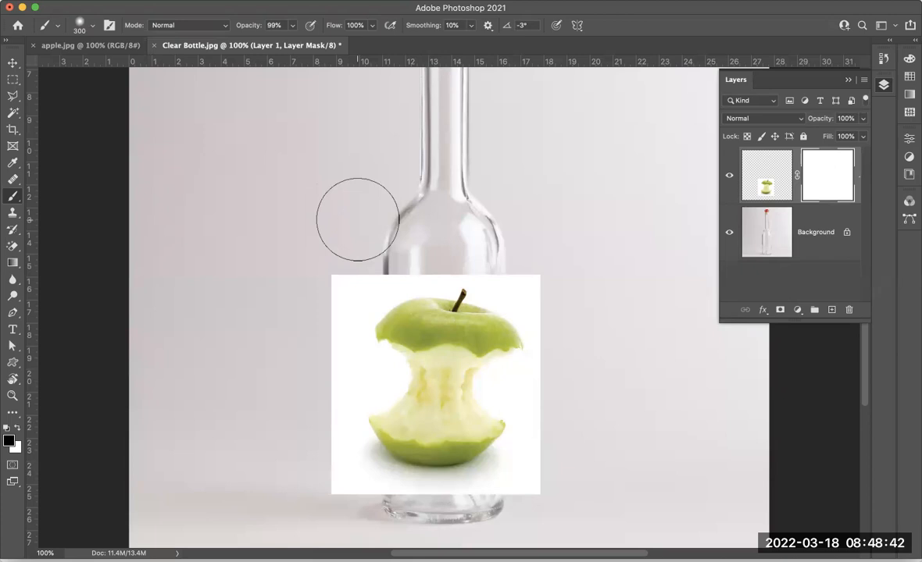
pyautogui.press('x')
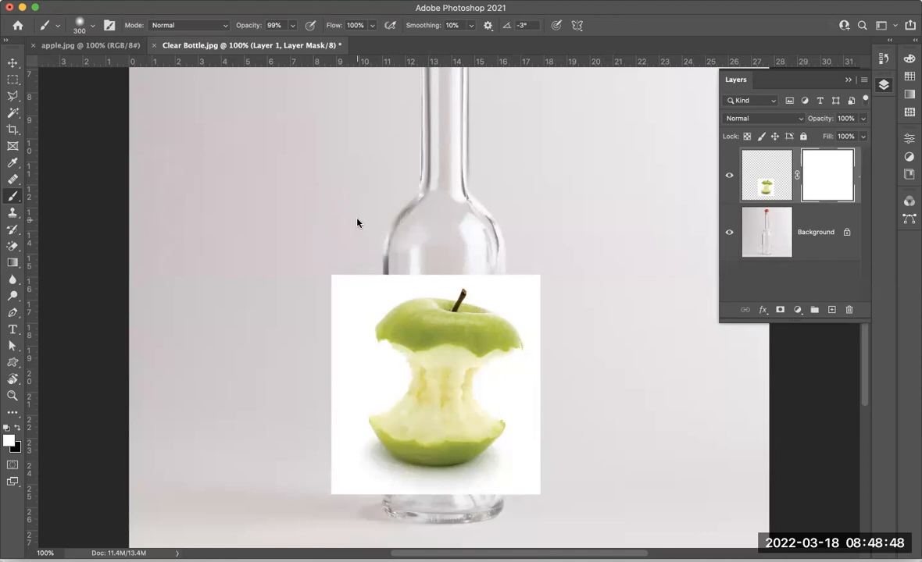
pyautogui.press('x')
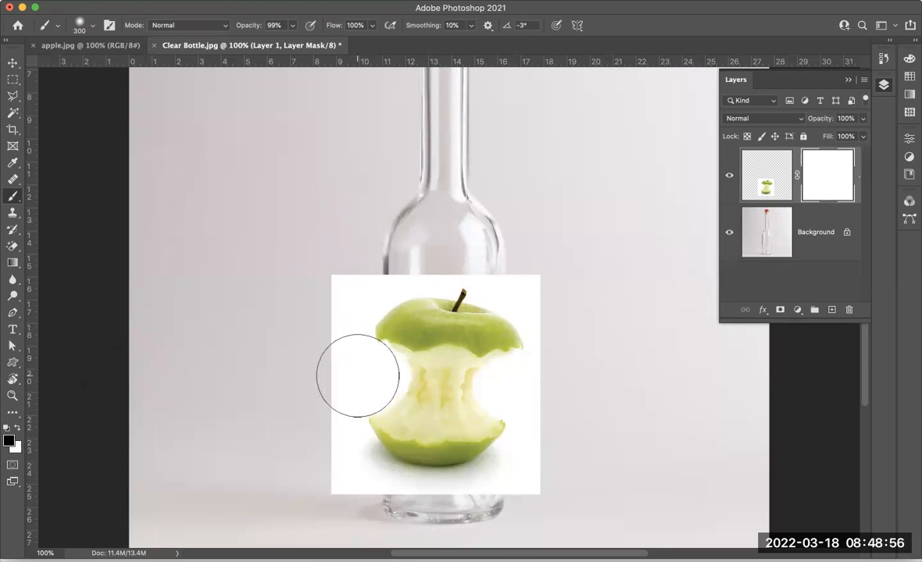
pyautogui.press('[')
pyautogui.press('[')
pyautogui.press('[')
pyautogui.press('[')
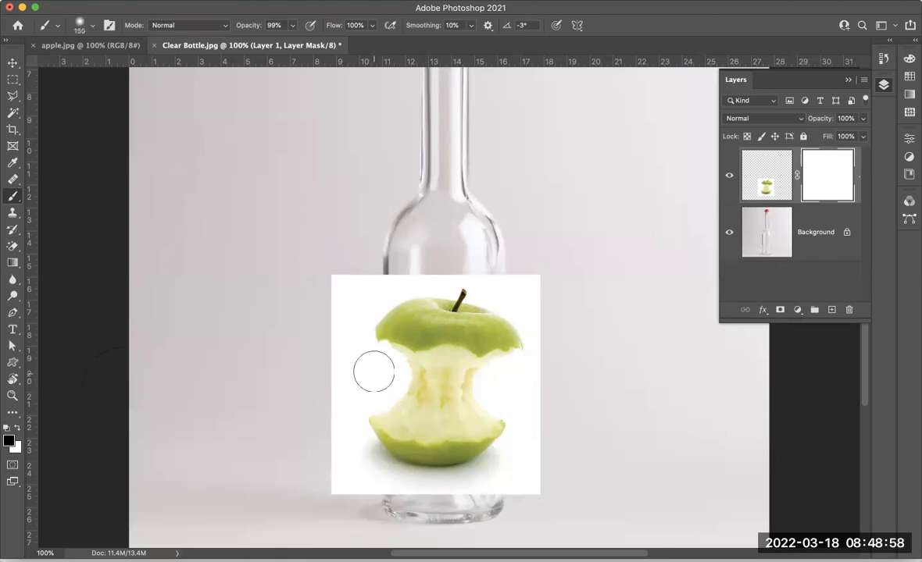
pyautogui.moveTo(379, 370)
pyautogui.mouseDown()
pyautogui.moveTo(349, 398)
pyautogui.moveTo(341, 389)
pyautogui.moveTo(347, 275)
pyautogui.moveTo(347, 300)
pyautogui.moveTo(386, 279)
pyautogui.moveTo(360, 301)
pyautogui.moveTo(351, 325)
pyautogui.moveTo(361, 363)
pyautogui.moveTo(331, 398)
pyautogui.moveTo(341, 451)
pyautogui.moveTo(342, 429)
pyautogui.moveTo(383, 485)
pyautogui.moveTo(337, 489)
pyautogui.moveTo(357, 493)
pyautogui.moveTo(332, 466)
pyautogui.moveTo(369, 496)
pyautogui.moveTo(472, 502)
pyautogui.moveTo(378, 488)
pyautogui.moveTo(373, 474)
pyautogui.moveTo(400, 488)
pyautogui.moveTo(543, 496)
pyautogui.moveTo(541, 479)
pyautogui.moveTo(488, 476)
pyautogui.moveTo(519, 469)
pyautogui.moveTo(511, 472)
pyautogui.moveTo(533, 439)
pyautogui.moveTo(535, 412)
pyautogui.moveTo(532, 439)
pyautogui.moveTo(526, 374)
pyautogui.moveTo(491, 392)
pyautogui.moveTo(489, 384)
pyautogui.moveTo(516, 412)
pyautogui.moveTo(516, 446)
pyautogui.moveTo(526, 385)
pyautogui.moveTo(505, 384)
pyautogui.moveTo(546, 292)
pyautogui.moveTo(548, 309)
pyautogui.moveTo(541, 268)
pyautogui.moveTo(529, 303)
pyautogui.moveTo(517, 283)
pyautogui.moveTo(538, 316)
pyautogui.moveTo(520, 290)
pyautogui.moveTo(498, 281)
pyautogui.mouseUp()
pyautogui.moveTo(493, 282)
pyautogui.mouseDown()
pyautogui.moveTo(435, 260)
pyautogui.moveTo(379, 278)
pyautogui.moveTo(359, 310)
pyautogui.moveTo(439, 273)
pyautogui.mouseUp()
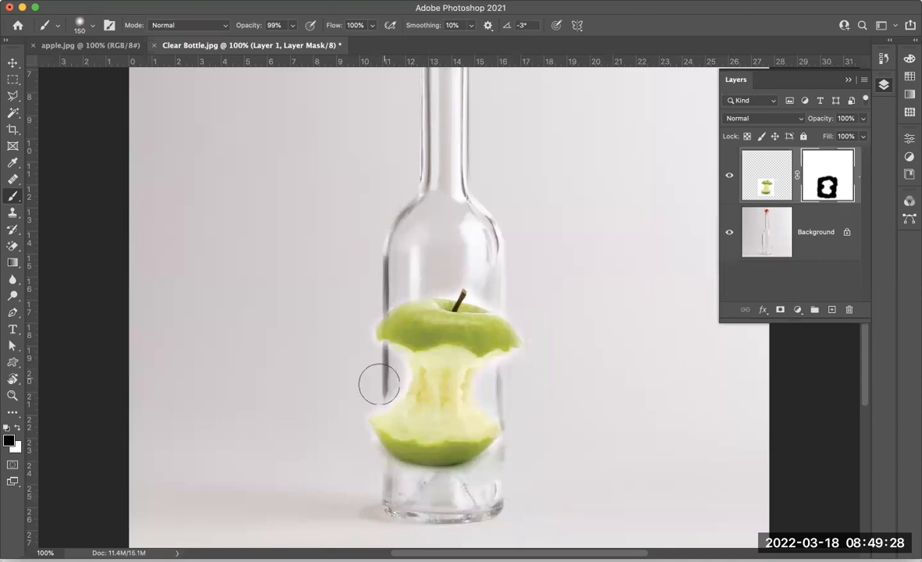
pyautogui.moveTo(354, 449)
pyautogui.mouseDown()
pyautogui.moveTo(381, 477)
pyautogui.moveTo(479, 490)
pyautogui.moveTo(521, 466)
pyautogui.mouseUp()
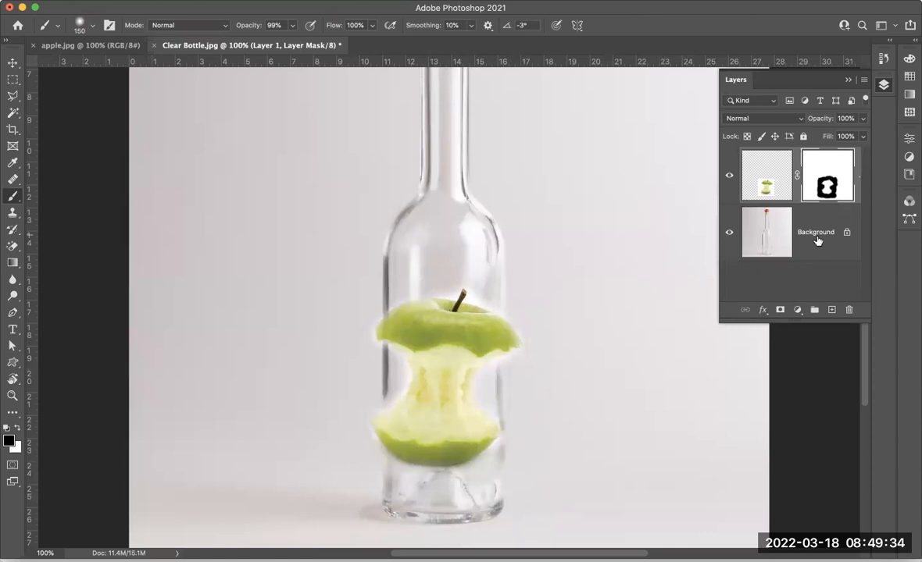
# Try the Multiply blend mode on the masked apple layer and settle on Linear Burn
pyautogui.click(746, 120)
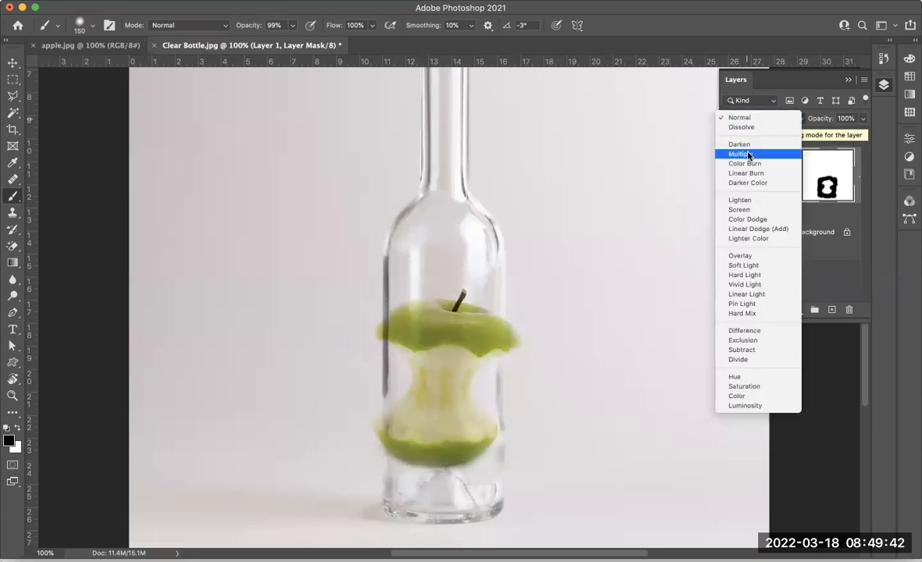
pyautogui.click(748, 154)
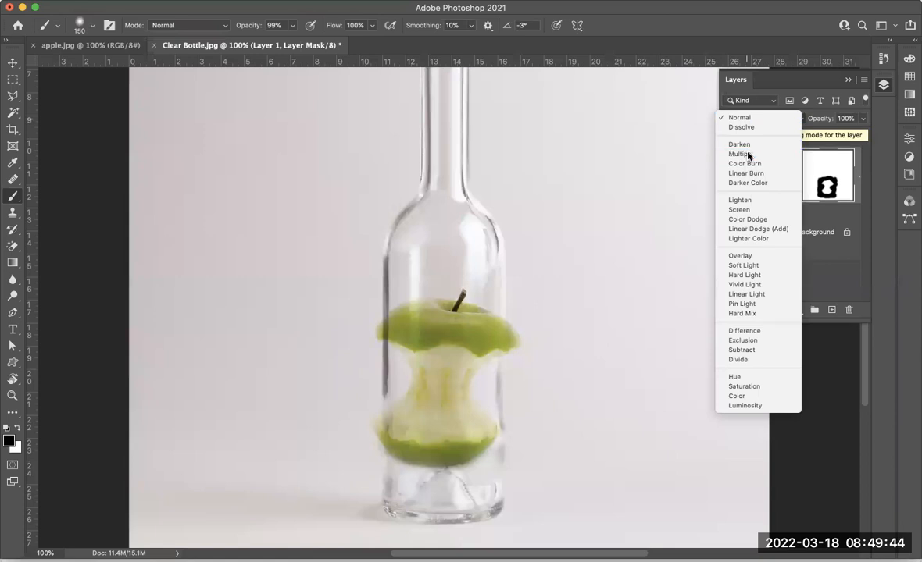
pyautogui.click(751, 117)
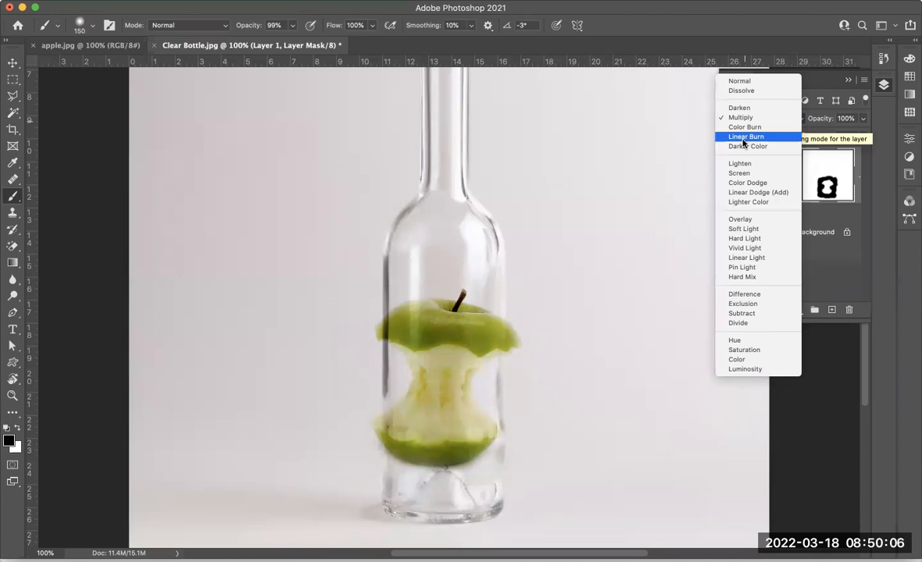
pyautogui.click(744, 140)
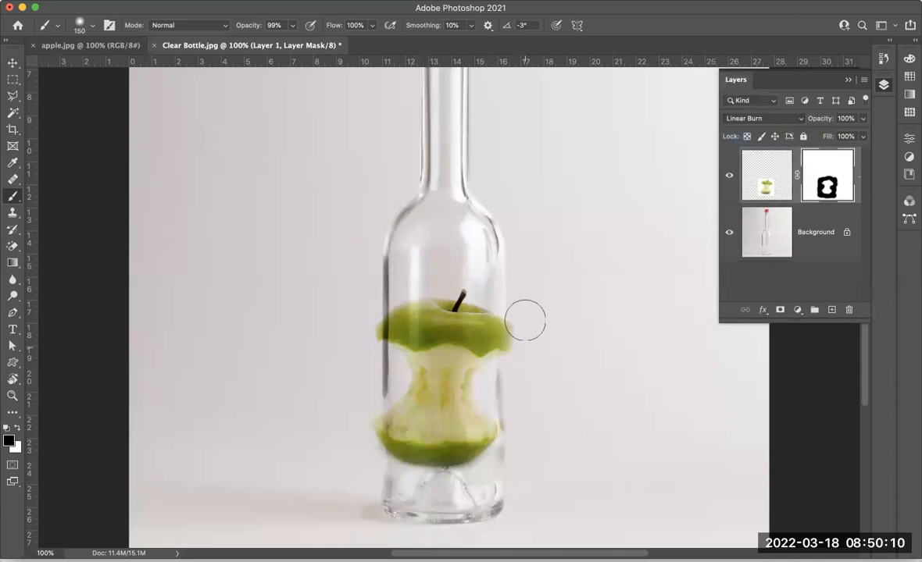
# Mask out the apple edges that extend beyond the bottle's sides and nudge the masked apple slightly within the glass
pyautogui.moveTo(522, 337); pyautogui.dragTo(525, 354)
pyautogui.moveTo(358, 344)
pyautogui.mouseDown()
pyautogui.moveTo(364, 325)
pyautogui.moveTo(350, 418)
pyautogui.moveTo(353, 399)
pyautogui.moveTo(360, 445)
pyautogui.moveTo(365, 388)
pyautogui.moveTo(370, 478)
pyautogui.mouseUp()
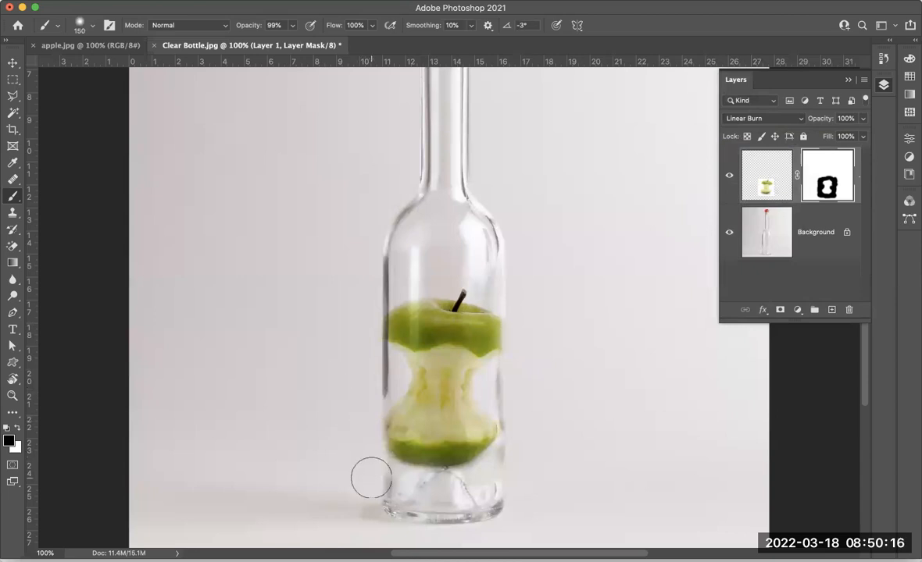
pyautogui.moveTo(521, 458)
pyautogui.mouseDown()
pyautogui.moveTo(514, 446)
pyautogui.moveTo(523, 434)
pyautogui.moveTo(512, 451)
pyautogui.moveTo(519, 425)
pyautogui.moveTo(508, 438)
pyautogui.moveTo(510, 422)
pyautogui.moveTo(501, 443)
pyautogui.moveTo(508, 428)
pyautogui.moveTo(572, 426)
pyautogui.moveTo(516, 445)
pyautogui.moveTo(607, 457)
pyautogui.mouseUp()
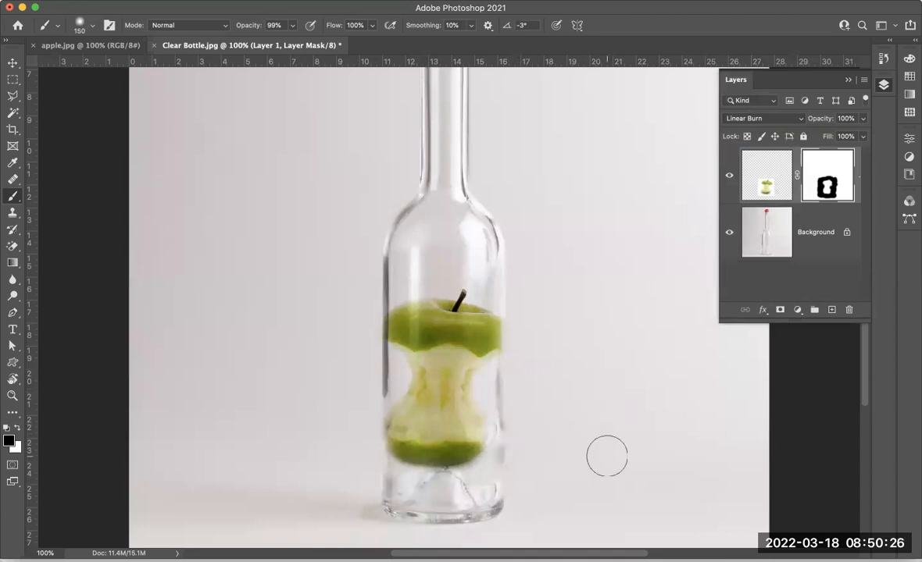
pyautogui.click(12, 62)
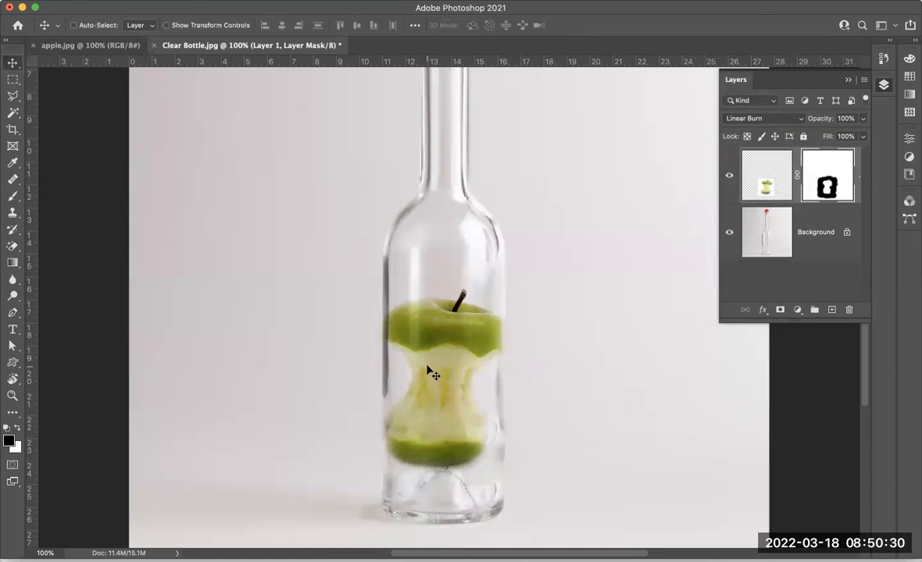
pyautogui.moveTo(428, 372)
pyautogui.mouseDown()
pyautogui.moveTo(438, 372)
pyautogui.moveTo(428, 367)
pyautogui.mouseUp()
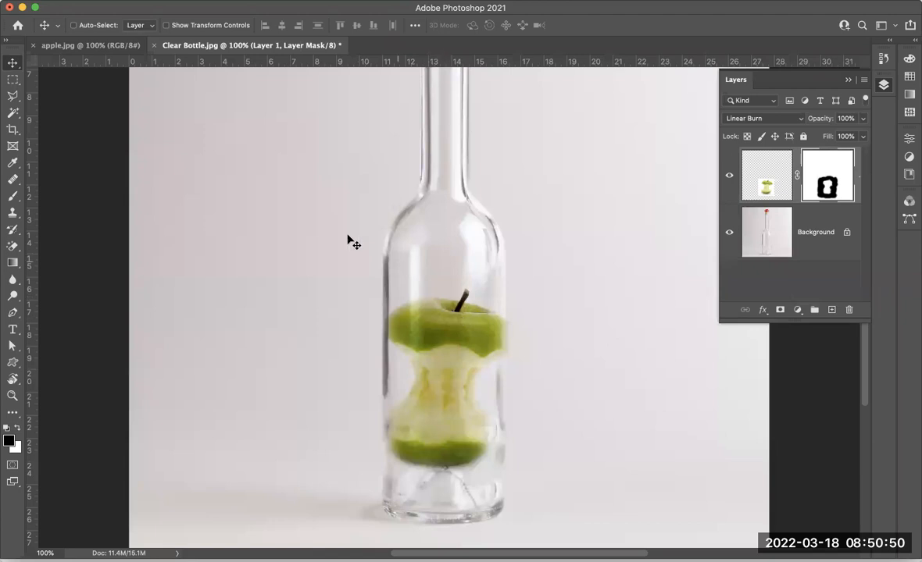
# Save the layered composition in Photoshop format, prefixing Clear Bottle with the author's last name and keeping Maximize Compatibility enabled
pyautogui.click(106, 0)
pyautogui.click(105, 139)
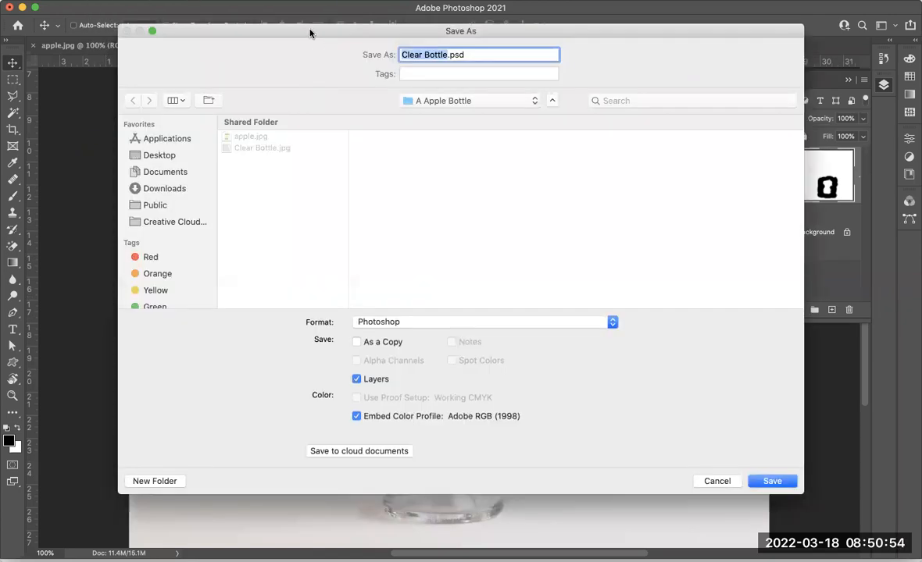
pyautogui.click(402, 54)
pyautogui.write('King')
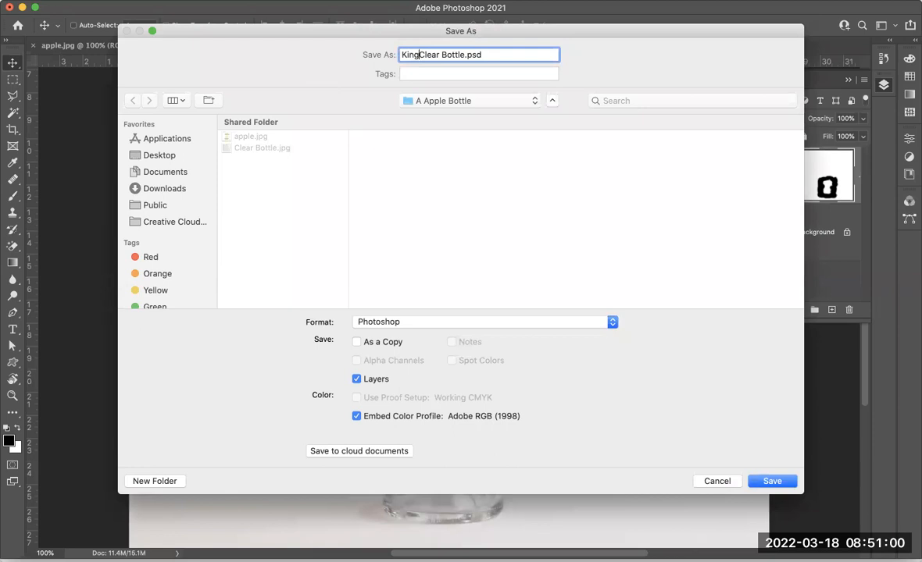
pyautogui.press('Return')
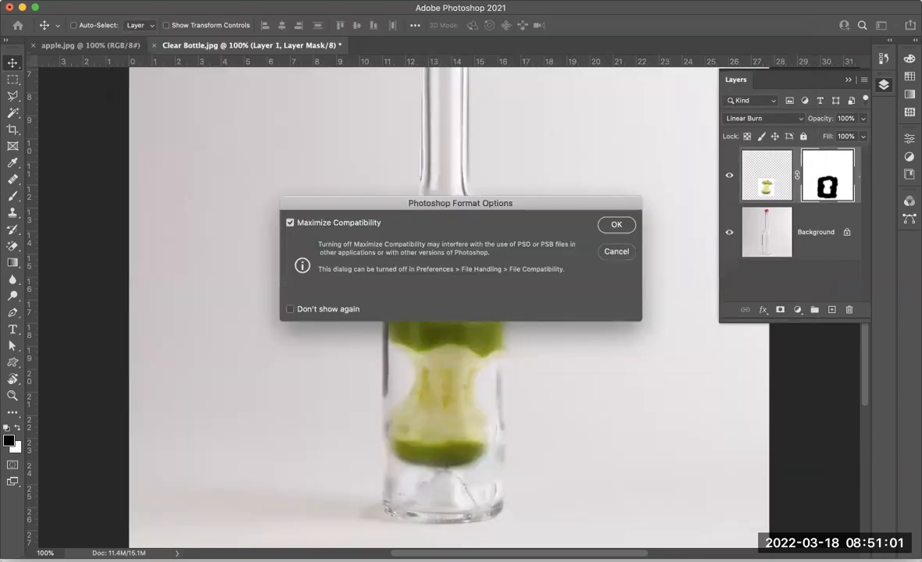
pyautogui.click(616, 226)
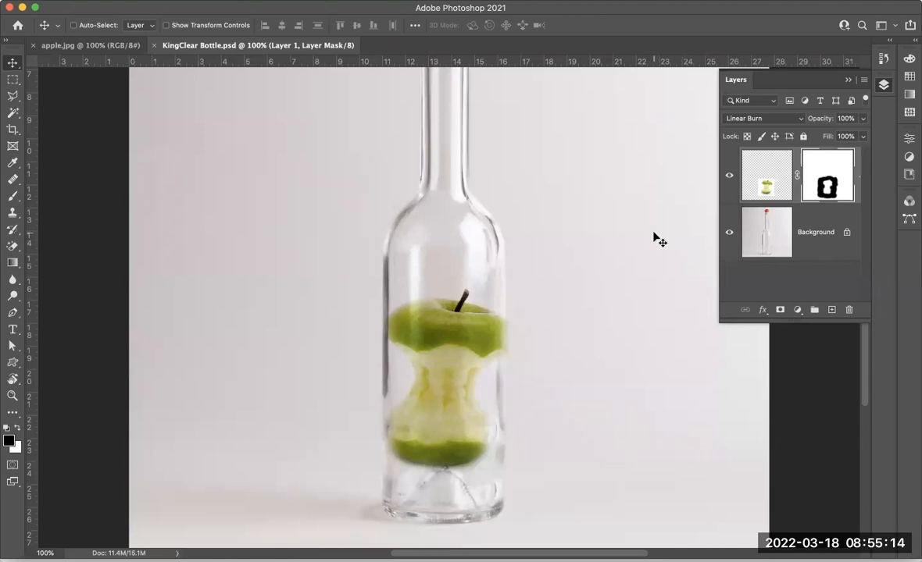
# Switch to the browser and review the sample compositions on the Basic Photoshop Masking assignment page
pyautogui.press('super')
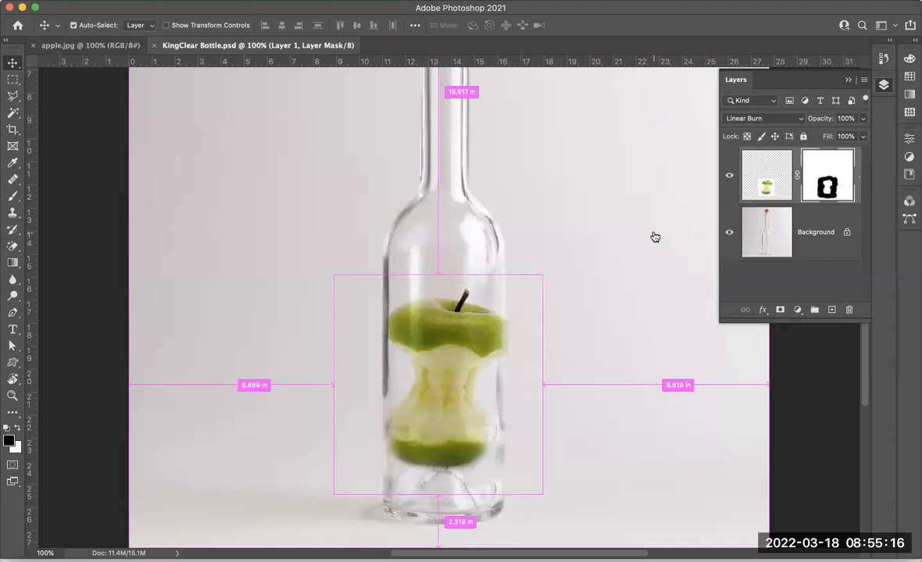
pyautogui.press('super+Tab')
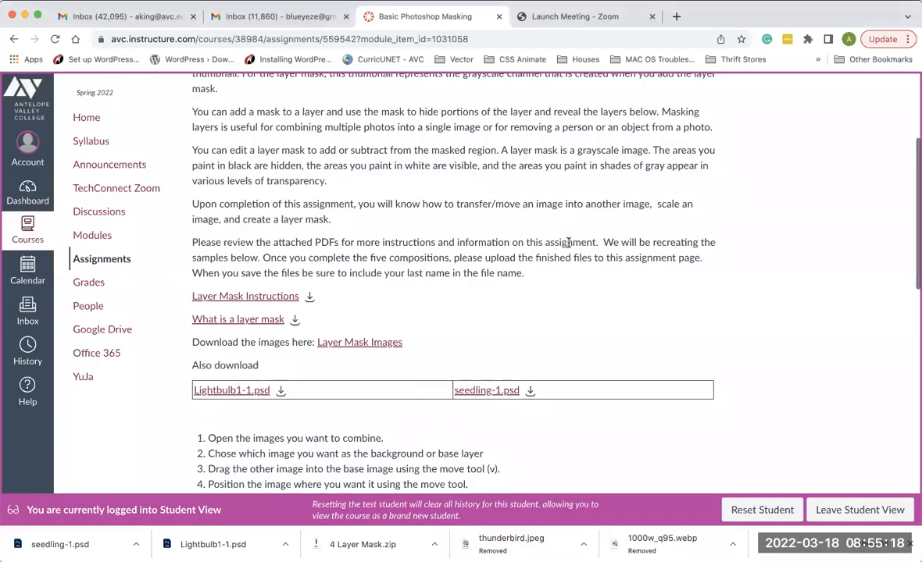
pyautogui.scroll(-5, 568, 247)
pyautogui.scroll(-6, 568, 247)
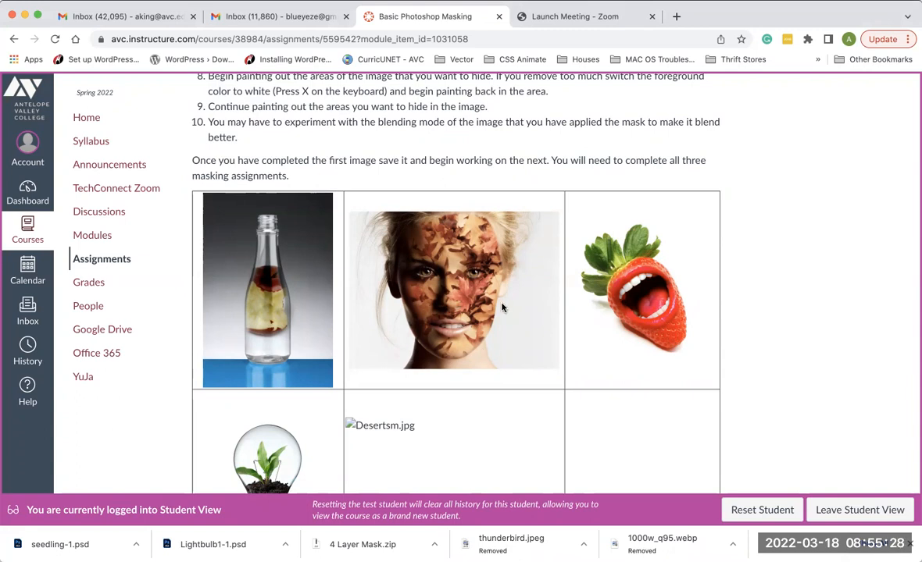
# Switch back to Photoshop and open woman.jpg from the B Leaf Lady folder inside 4 Layer Mask
pyautogui.press('super+Tab')
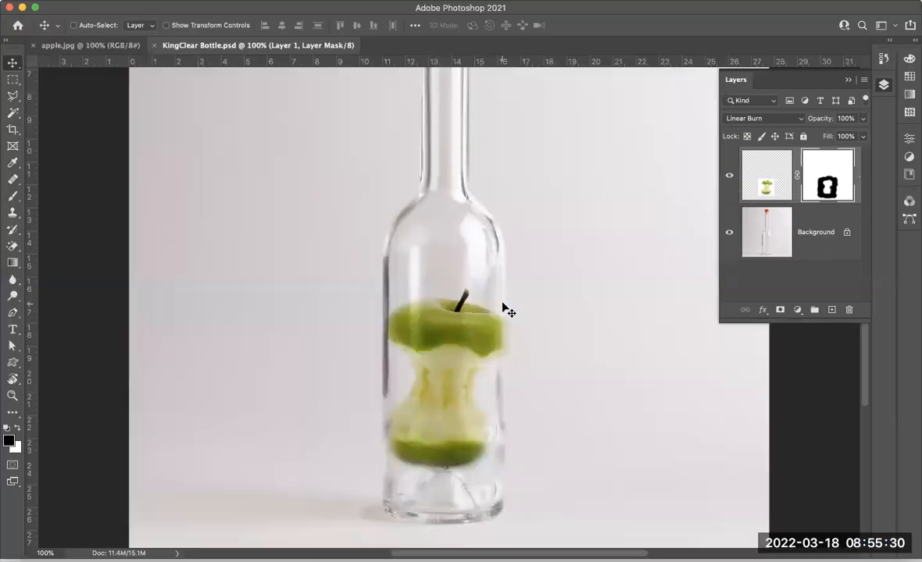
pyautogui.click(98, 1)
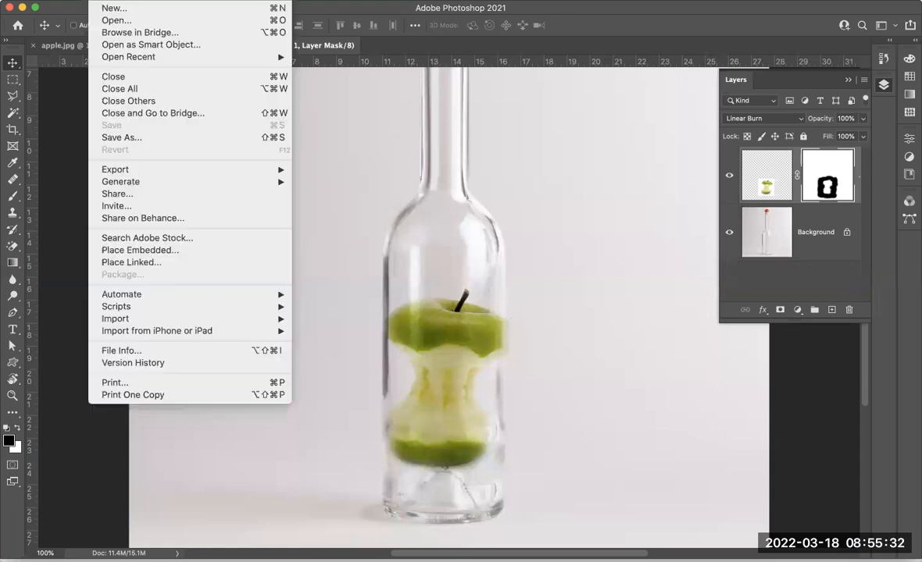
pyautogui.click(104, 20)
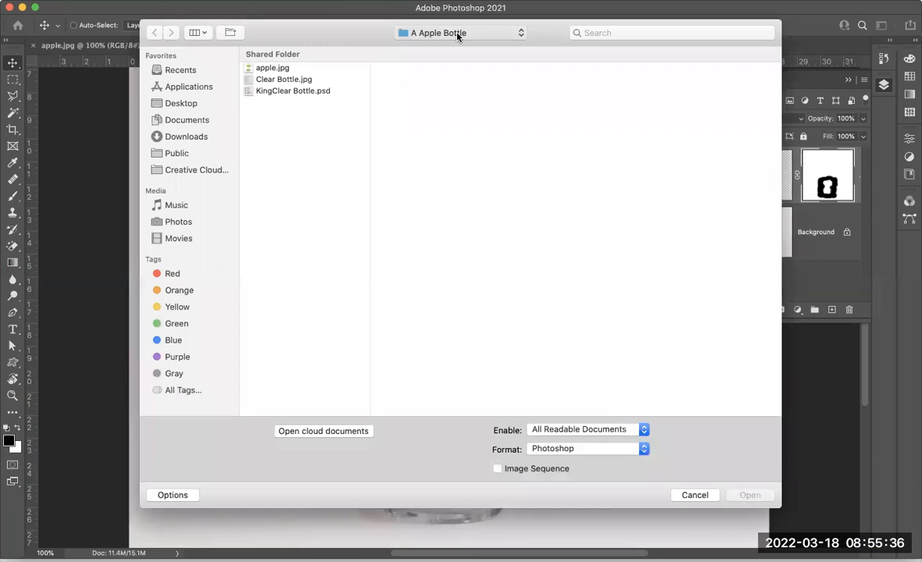
pyautogui.click(457, 45)
pyautogui.click(457, 49)
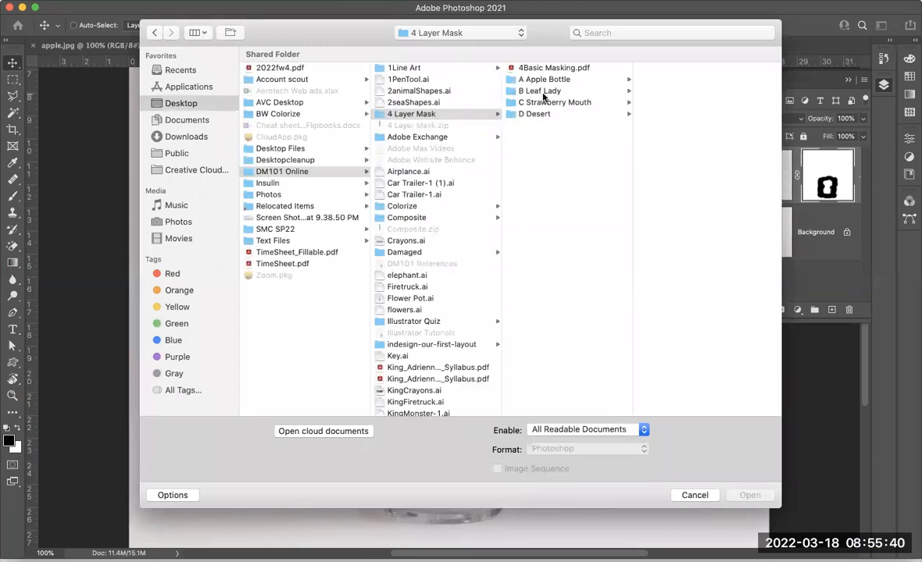
pyautogui.click(544, 92)
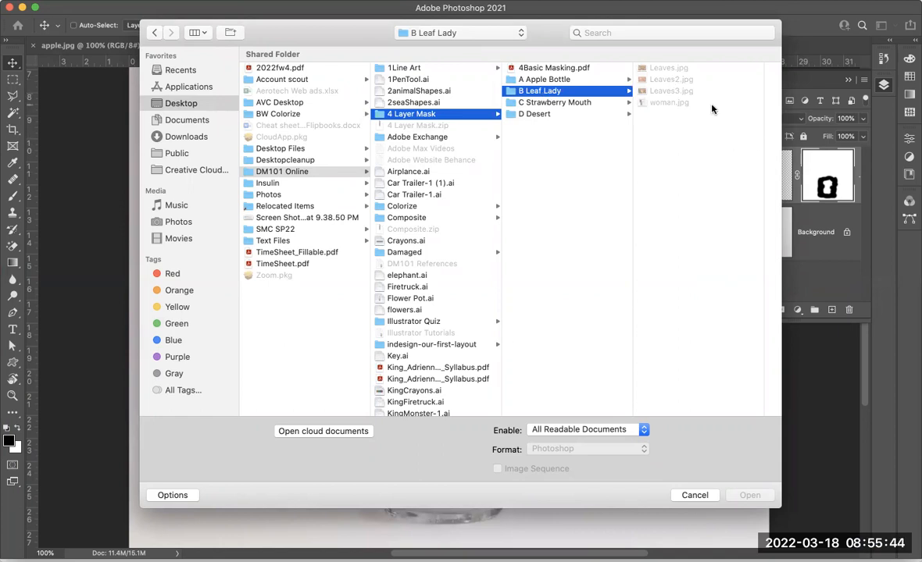
pyautogui.click(670, 103)
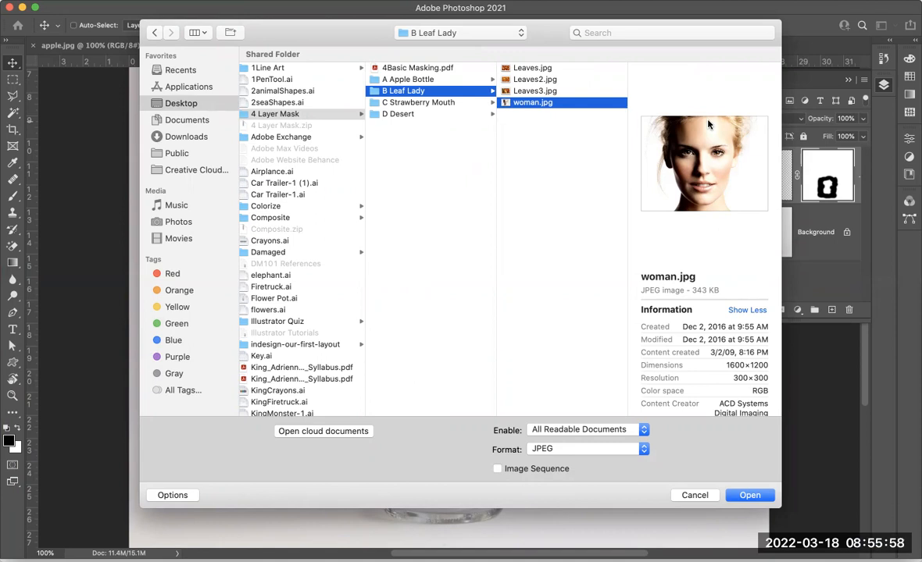
pyautogui.click(751, 496)
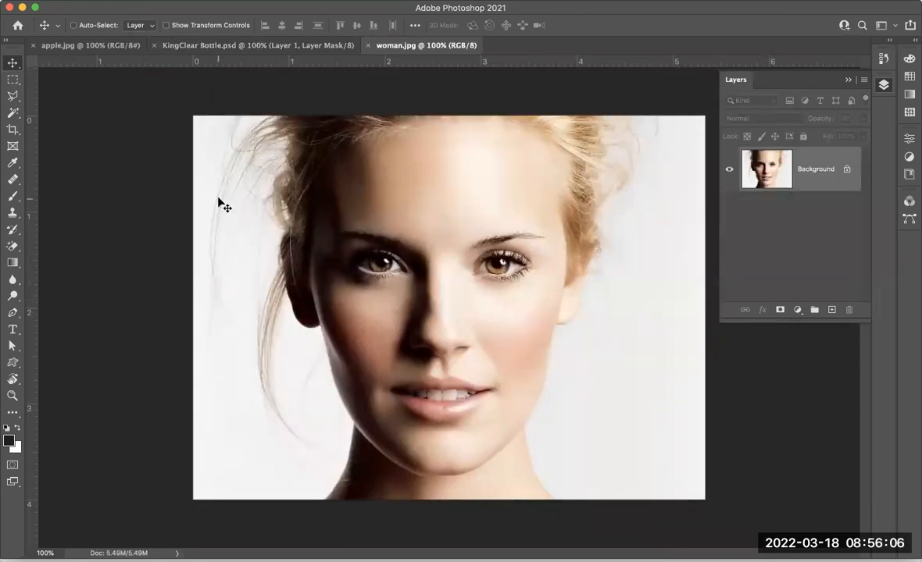
# Preview the leaf images in the B Leaf Lady folder and open Leaves2.jpg
pyautogui.click(103, 1)
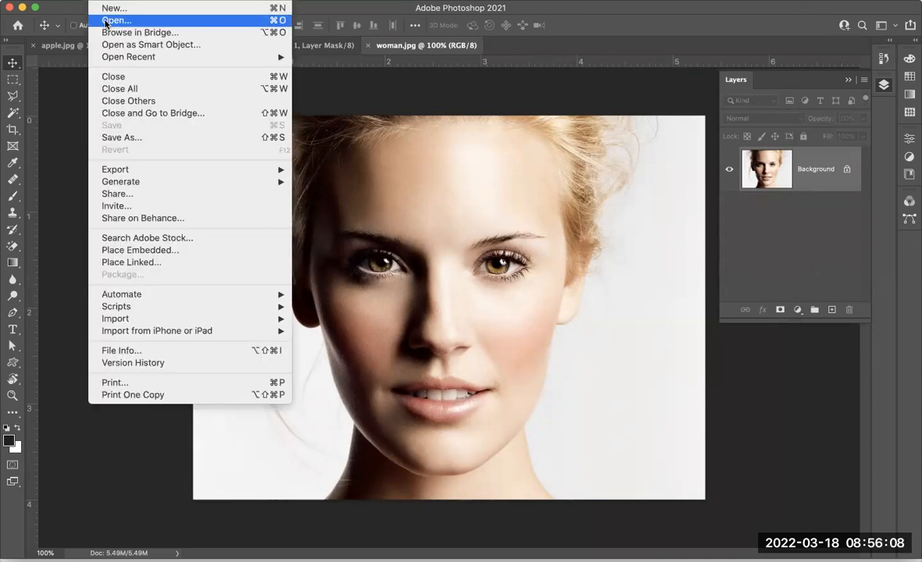
pyautogui.click(104, 21)
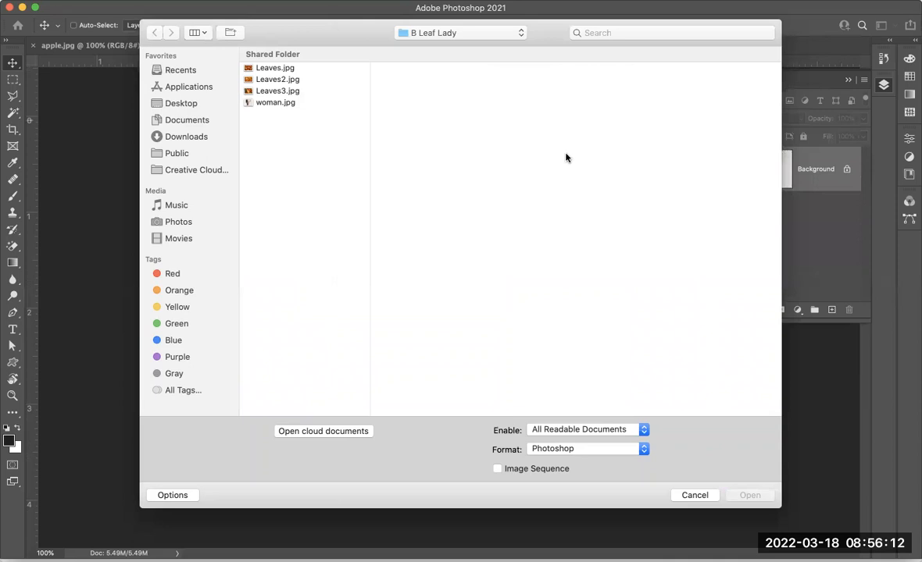
pyautogui.click(294, 69)
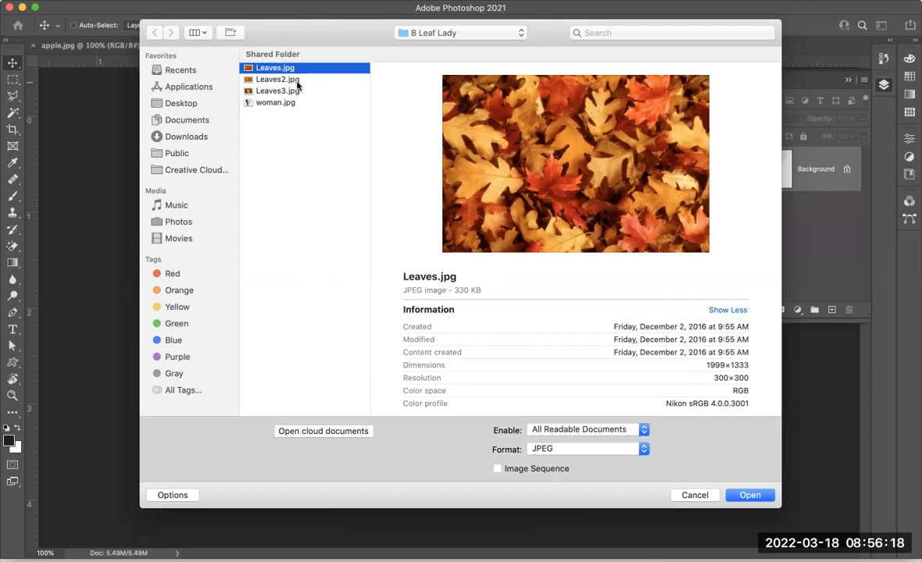
pyautogui.click(296, 81)
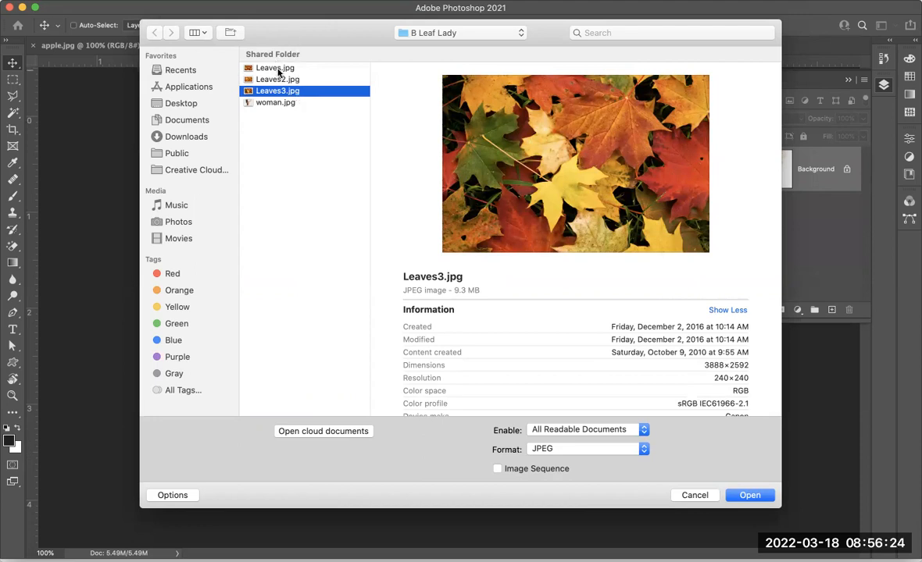
pyautogui.click(278, 70)
pyautogui.click(277, 81)
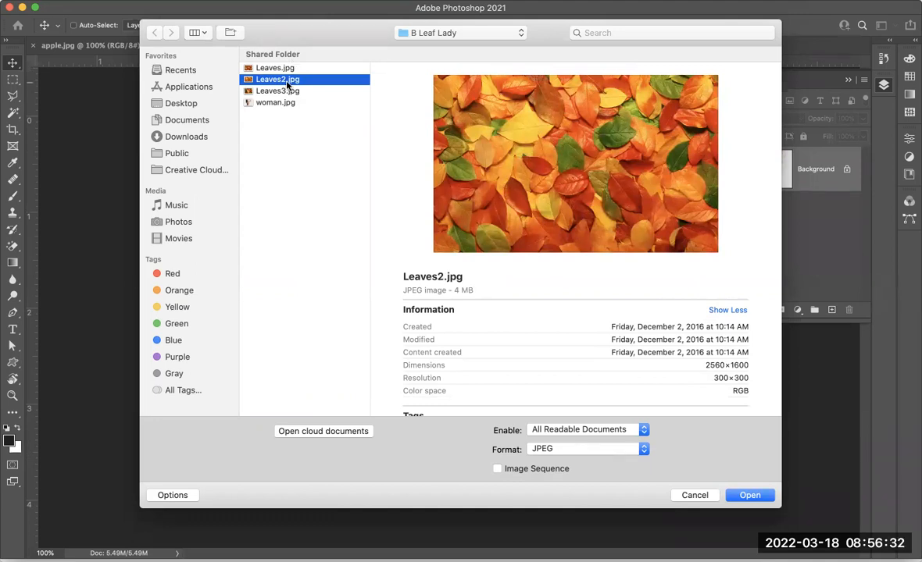
pyautogui.click(750, 496)
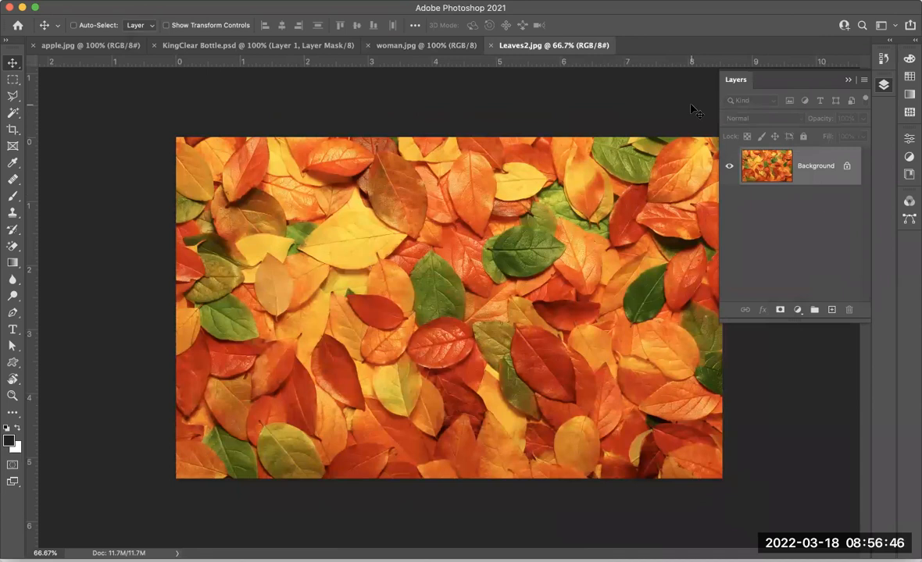
# Close the finished bottle composite and apple.jpg, keeping woman.jpg and Leaves2.jpg open
pyautogui.click(232, 45)
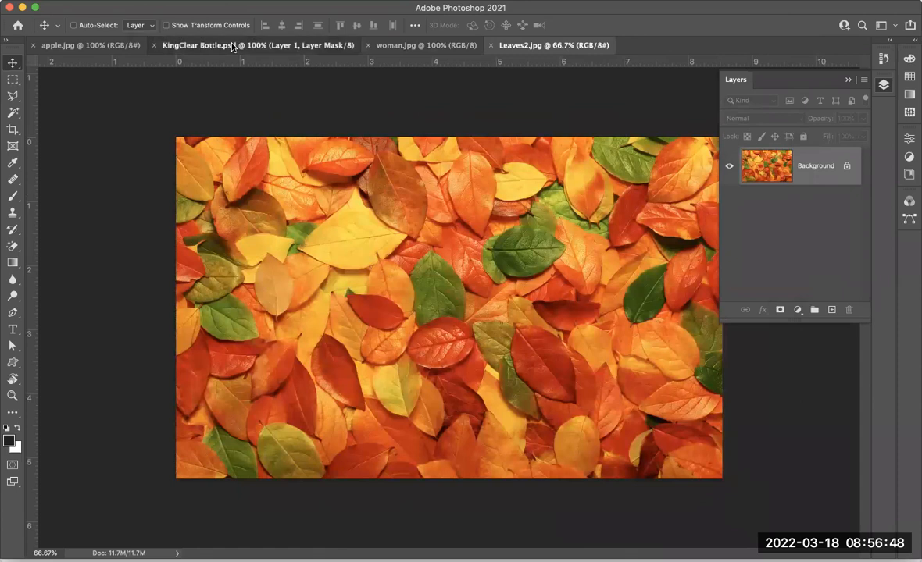
pyautogui.click(155, 45)
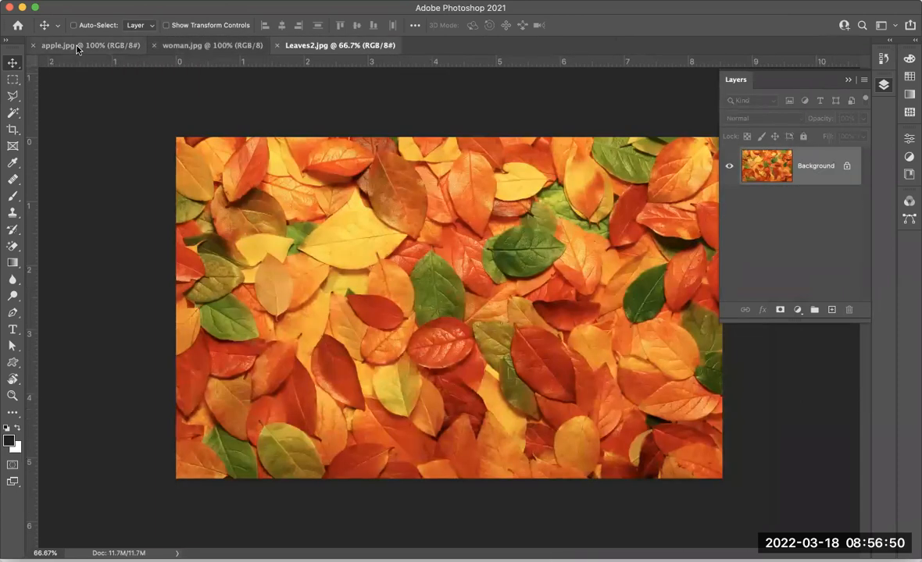
pyautogui.click(33, 45)
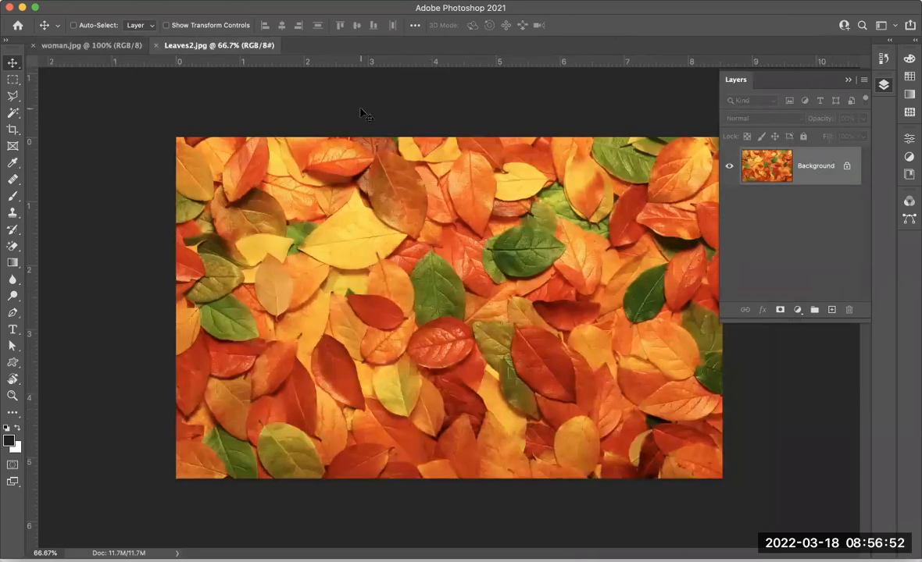
# Copy the entire Leaves2.jpg image and paste it into woman.jpg as a new layer above the portrait
pyautogui.click(114, 47)
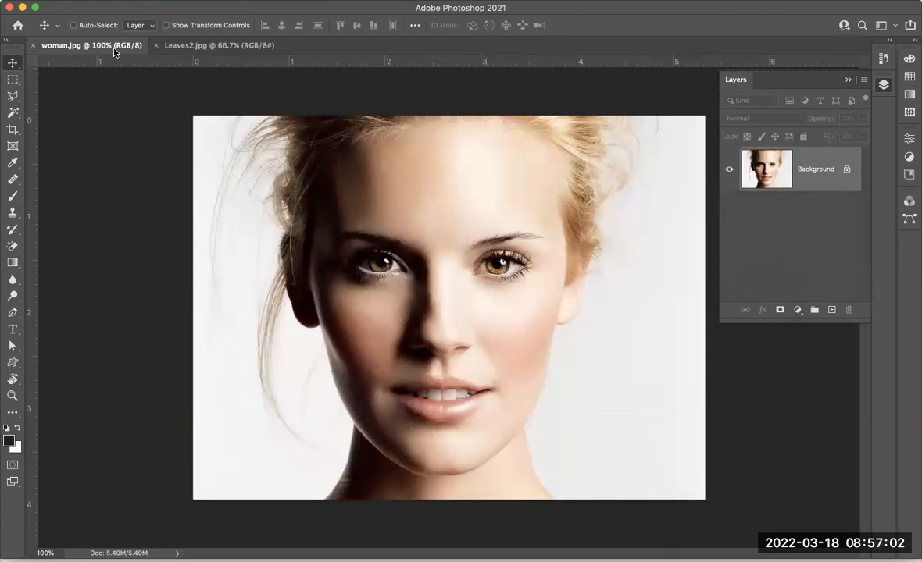
pyautogui.click(241, 46)
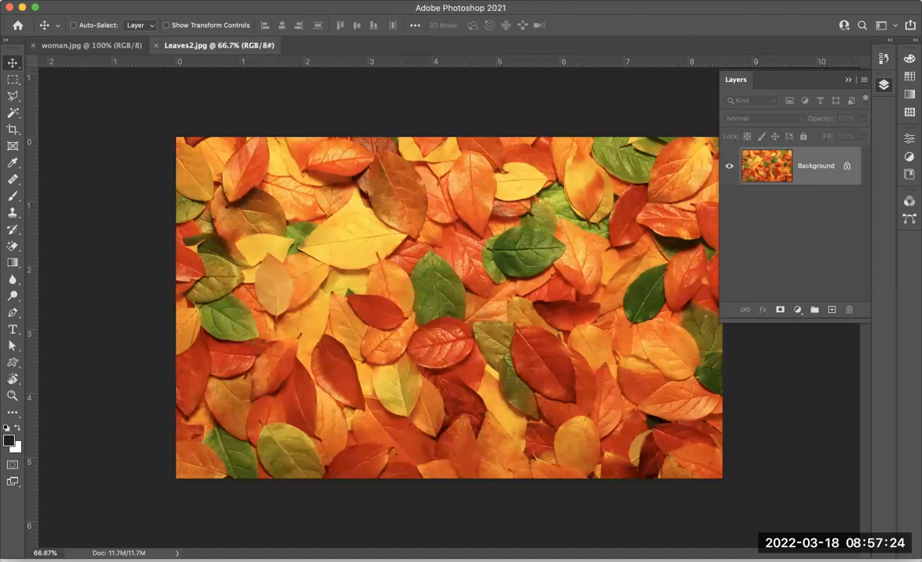
pyautogui.click(262, 0)
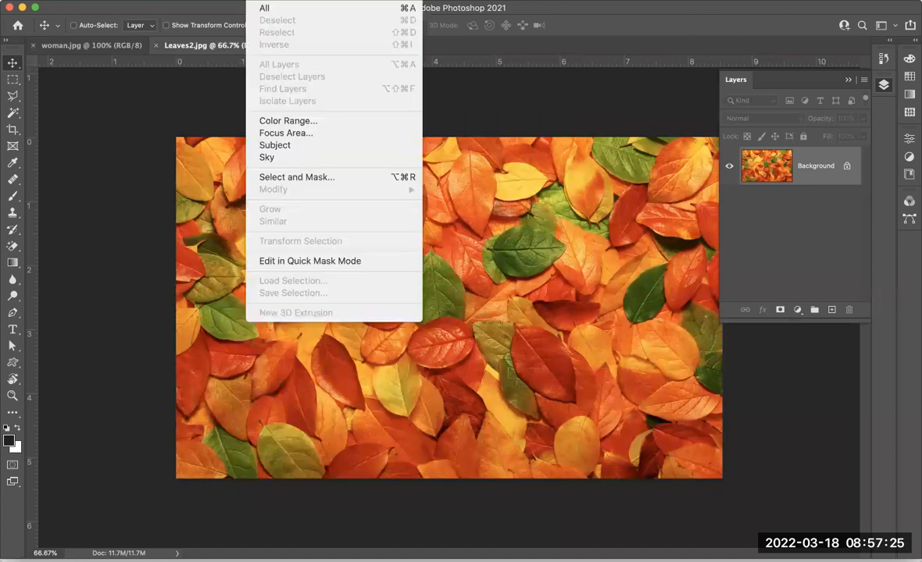
pyautogui.click(264, 9)
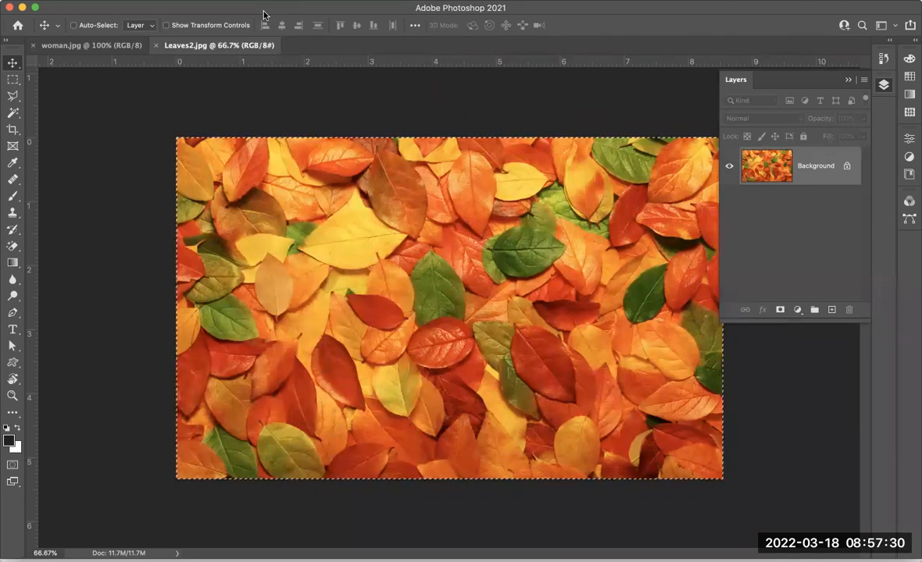
pyautogui.click(195, 0)
pyautogui.moveTo(129, 0)
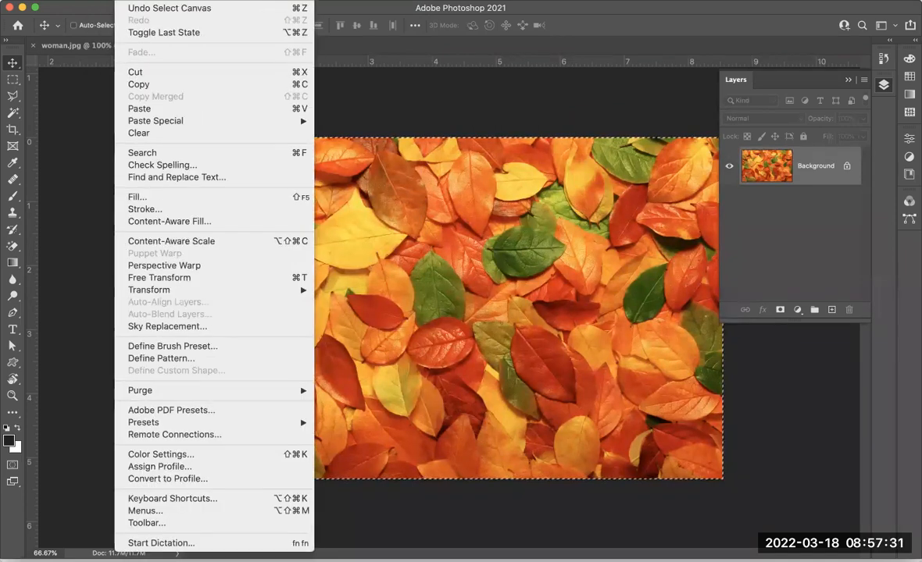
pyautogui.click(129, 83)
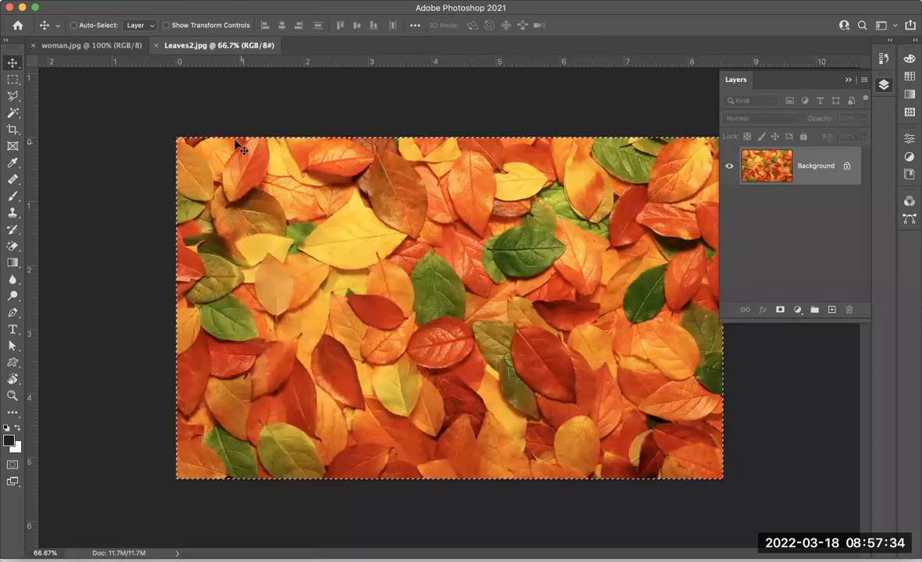
pyautogui.click(109, 46)
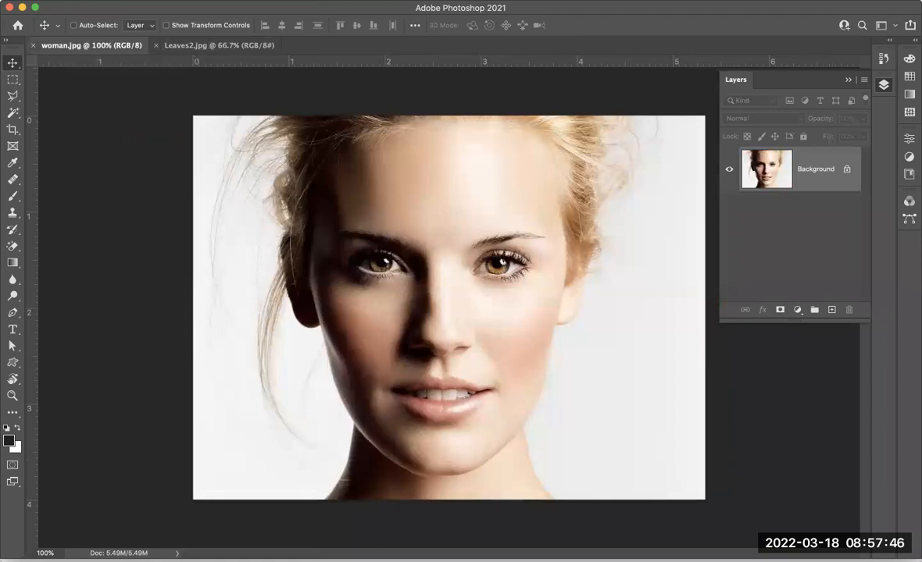
pyautogui.click(129, 1)
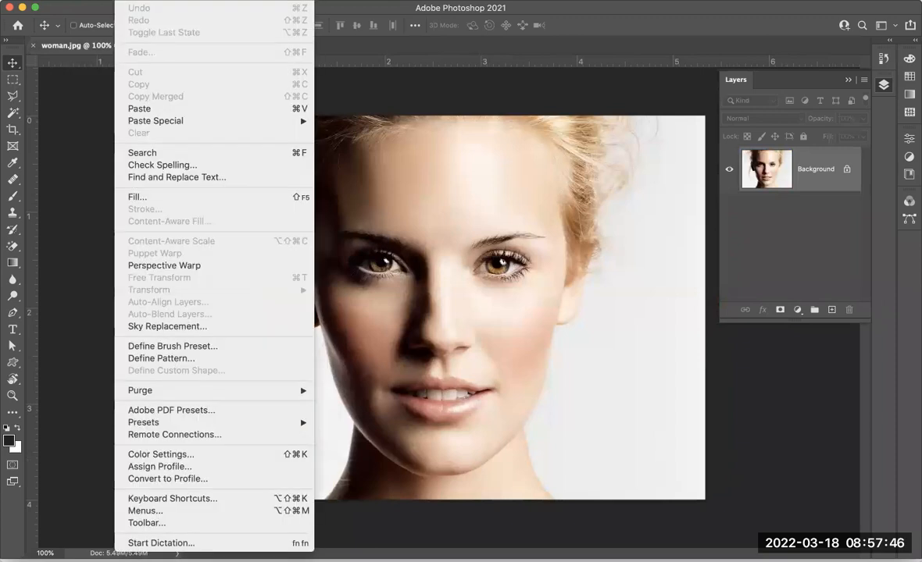
pyautogui.click(139, 109)
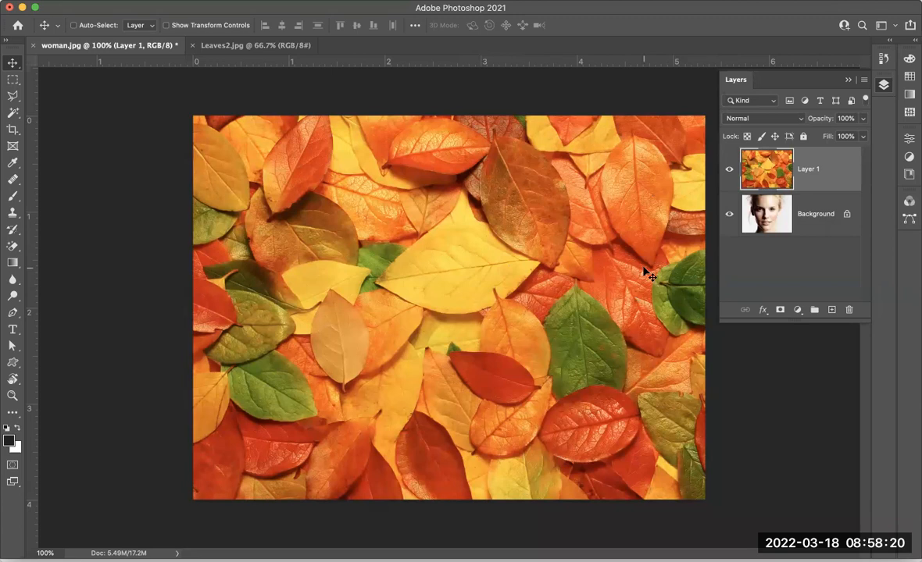
# Set the leaves layer's blend mode to Linear Burn and add a layer mask to it
pyautogui.click(757, 119)
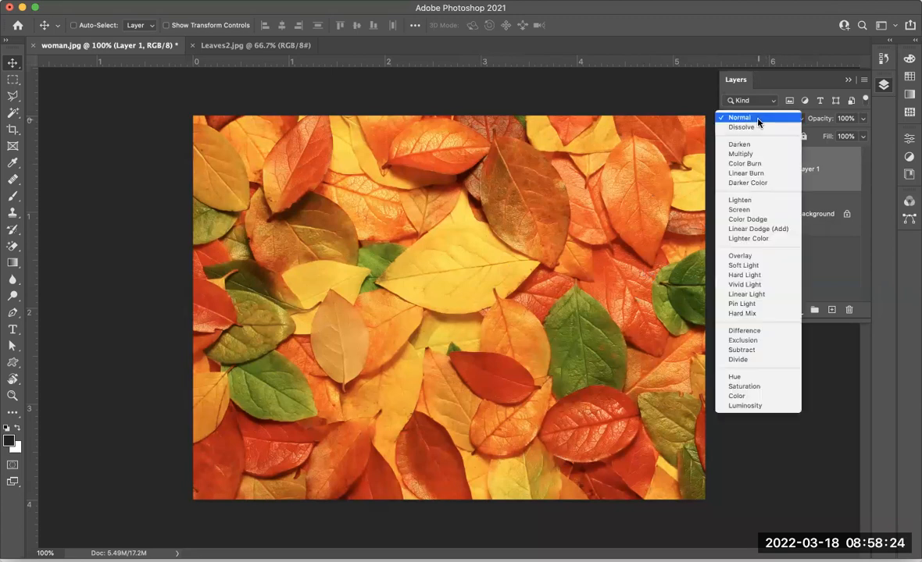
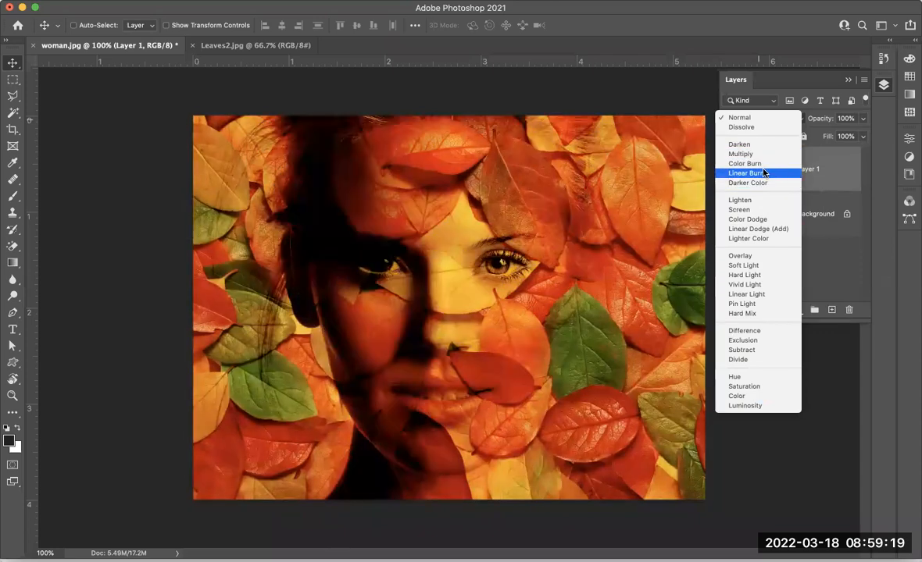
pyautogui.click(764, 173)
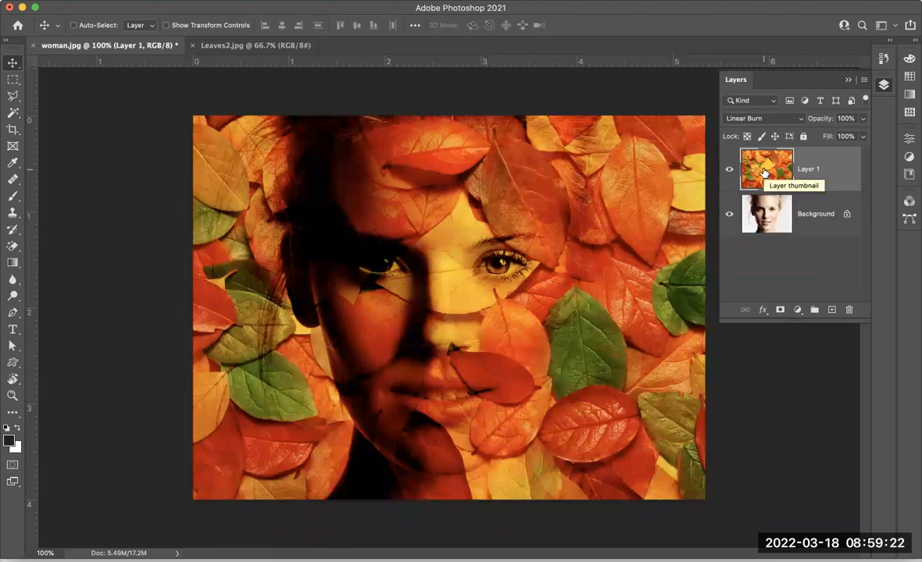
pyautogui.click(780, 311)
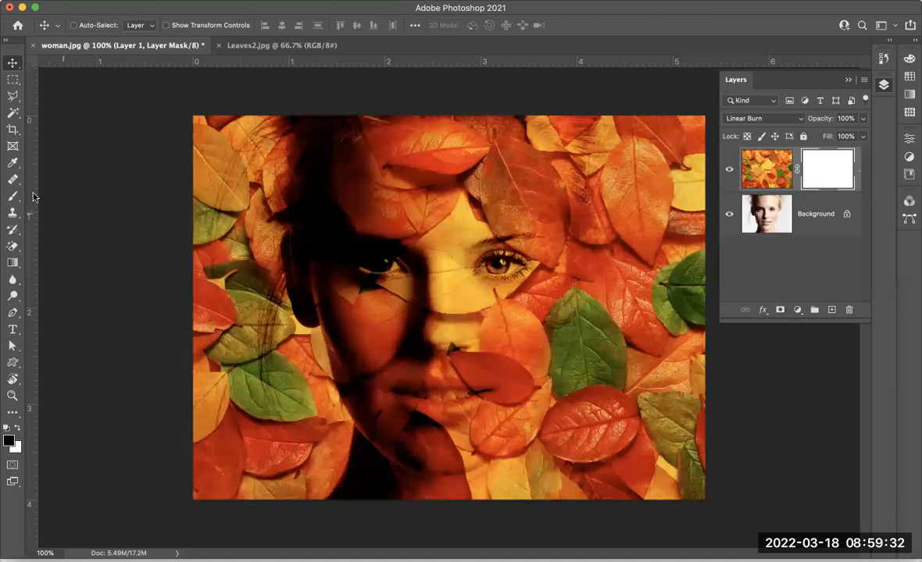
# Paint the mask black with the size 150 Brush to hide the leaves over the background and loose hair on both sides of the face
pyautogui.click(13, 196)
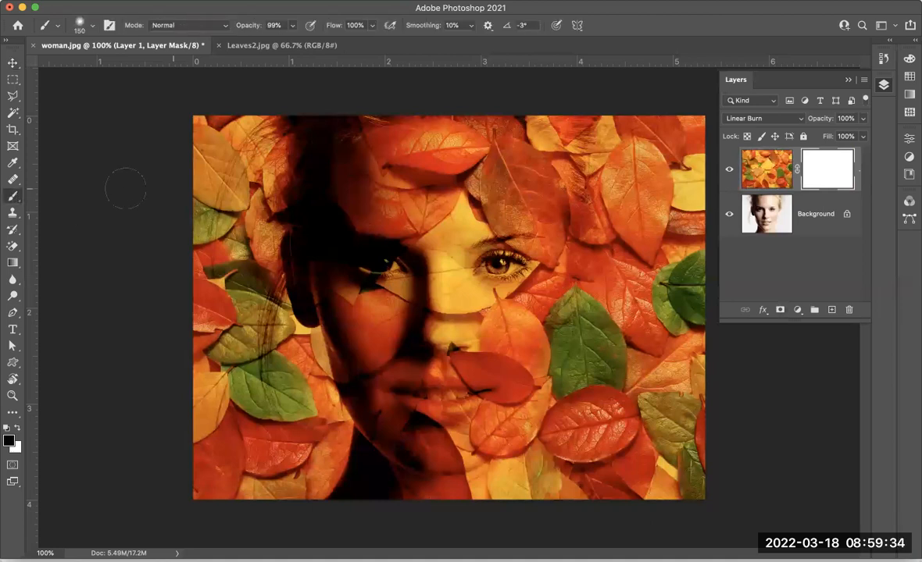
pyautogui.moveTo(225, 171)
pyautogui.mouseDown()
pyautogui.moveTo(232, 202)
pyautogui.moveTo(230, 164)
pyautogui.moveTo(224, 239)
pyautogui.moveTo(218, 119)
pyautogui.moveTo(218, 127)
pyautogui.moveTo(201, 119)
pyautogui.moveTo(238, 150)
pyautogui.mouseUp()
pyautogui.moveTo(260, 265)
pyautogui.mouseDown()
pyautogui.moveTo(244, 275)
pyautogui.moveTo(264, 367)
pyautogui.moveTo(228, 278)
pyautogui.mouseUp()
pyautogui.moveTo(207, 153)
pyautogui.mouseDown()
pyautogui.moveTo(206, 477)
pyautogui.moveTo(266, 445)
pyautogui.moveTo(312, 477)
pyautogui.moveTo(332, 463)
pyautogui.moveTo(294, 332)
pyautogui.moveTo(269, 306)
pyautogui.moveTo(319, 420)
pyautogui.moveTo(239, 438)
pyautogui.moveTo(245, 477)
pyautogui.moveTo(322, 449)
pyautogui.moveTo(318, 405)
pyautogui.moveTo(255, 250)
pyautogui.moveTo(252, 146)
pyautogui.moveTo(230, 117)
pyautogui.moveTo(269, 106)
pyautogui.mouseUp()
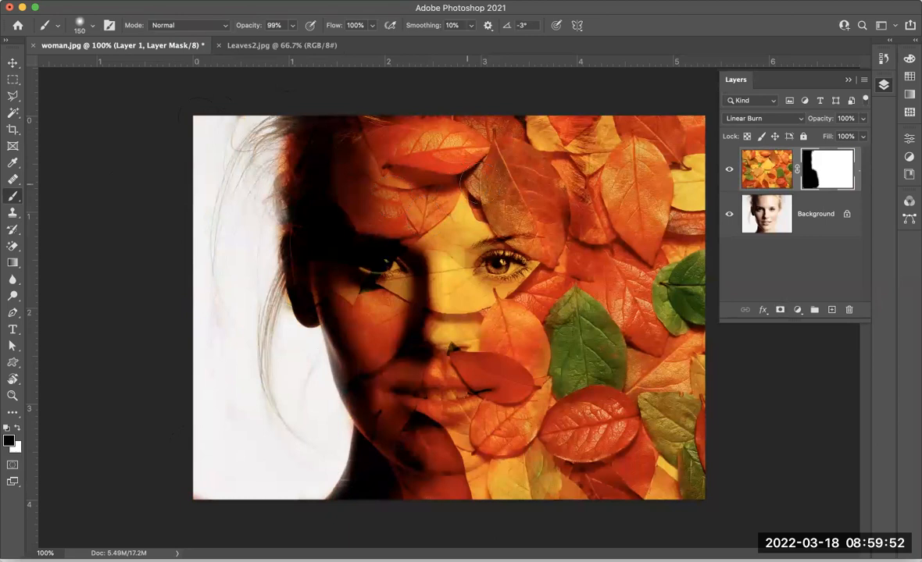
pyautogui.moveTo(628, 179)
pyautogui.mouseDown()
pyautogui.moveTo(639, 284)
pyautogui.moveTo(623, 115)
pyautogui.moveTo(624, 183)
pyautogui.moveTo(611, 131)
pyautogui.moveTo(684, 119)
pyautogui.moveTo(690, 177)
pyautogui.moveTo(680, 124)
pyautogui.moveTo(668, 224)
pyautogui.moveTo(657, 211)
pyautogui.moveTo(668, 282)
pyautogui.moveTo(686, 303)
pyautogui.moveTo(687, 208)
pyautogui.moveTo(695, 309)
pyautogui.moveTo(680, 419)
pyautogui.moveTo(668, 400)
pyautogui.moveTo(660, 342)
pyautogui.moveTo(616, 373)
pyautogui.moveTo(575, 432)
pyautogui.moveTo(577, 444)
pyautogui.moveTo(568, 436)
pyautogui.moveTo(607, 479)
pyautogui.moveTo(578, 453)
pyautogui.moveTo(630, 452)
pyautogui.moveTo(682, 482)
pyautogui.moveTo(618, 407)
pyautogui.moveTo(675, 496)
pyautogui.moveTo(696, 486)
pyautogui.moveTo(701, 502)
pyautogui.moveTo(617, 482)
pyautogui.moveTo(621, 500)
pyautogui.moveTo(640, 386)
pyautogui.moveTo(599, 436)
pyautogui.moveTo(637, 289)
pyautogui.moveTo(638, 277)
pyautogui.moveTo(619, 293)
pyautogui.moveTo(638, 172)
pyautogui.moveTo(635, 286)
pyautogui.moveTo(618, 163)
pyautogui.moveTo(573, 420)
pyautogui.moveTo(595, 359)
pyautogui.moveTo(575, 436)
pyautogui.moveTo(663, 294)
pyautogui.moveTo(663, 355)
pyautogui.moveTo(627, 131)
pyautogui.moveTo(642, 181)
pyautogui.moveTo(617, 136)
pyautogui.moveTo(651, 197)
pyautogui.moveTo(607, 125)
pyautogui.moveTo(640, 177)
pyautogui.moveTo(608, 127)
pyautogui.moveTo(650, 171)
pyautogui.mouseUp()
pyautogui.moveTo(596, 337)
pyautogui.mouseDown()
pyautogui.moveTo(592, 307)
pyautogui.moveTo(574, 342)
pyautogui.moveTo(572, 388)
pyautogui.moveTo(583, 311)
pyautogui.moveTo(568, 337)
pyautogui.moveTo(595, 284)
pyautogui.moveTo(596, 242)
pyautogui.moveTo(560, 303)
pyautogui.moveTo(548, 429)
pyautogui.moveTo(558, 410)
pyautogui.moveTo(532, 432)
pyautogui.moveTo(491, 442)
pyautogui.moveTo(553, 399)
pyautogui.moveTo(540, 410)
pyautogui.moveTo(562, 442)
pyautogui.moveTo(547, 439)
pyautogui.moveTo(578, 483)
pyautogui.moveTo(550, 447)
pyautogui.moveTo(565, 486)
pyautogui.moveTo(545, 450)
pyautogui.moveTo(607, 516)
pyautogui.moveTo(549, 461)
pyautogui.moveTo(563, 500)
pyautogui.moveTo(549, 453)
pyautogui.moveTo(583, 512)
pyautogui.moveTo(555, 445)
pyautogui.moveTo(566, 353)
pyautogui.moveTo(554, 393)
pyautogui.mouseUp()
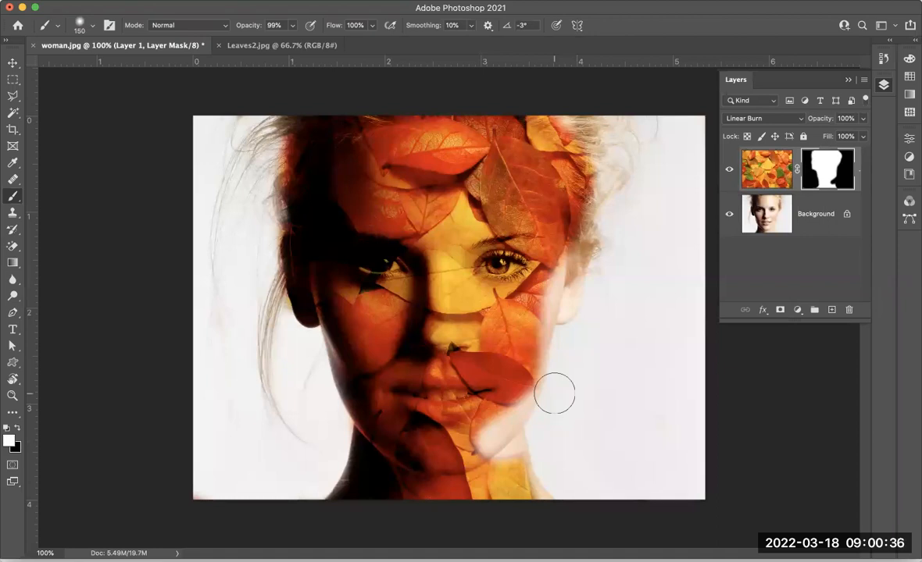
# Paint the mask white to restore the leaves along the lit cheek, ear and jaw, and return the foreground color to black
pyautogui.moveTo(527, 375)
pyautogui.mouseDown()
pyautogui.moveTo(484, 379)
pyautogui.moveTo(453, 413)
pyautogui.moveTo(510, 449)
pyautogui.moveTo(521, 445)
pyautogui.mouseUp()
pyautogui.moveTo(535, 343)
pyautogui.mouseDown()
pyautogui.moveTo(552, 253)
pyautogui.moveTo(557, 298)
pyautogui.moveTo(568, 272)
pyautogui.moveTo(560, 244)
pyautogui.mouseUp()
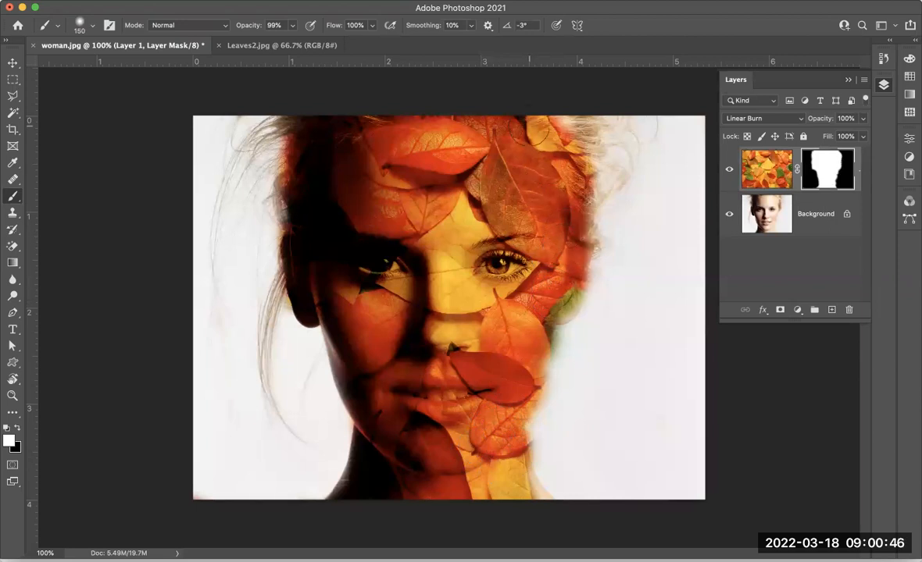
pyautogui.press('x')
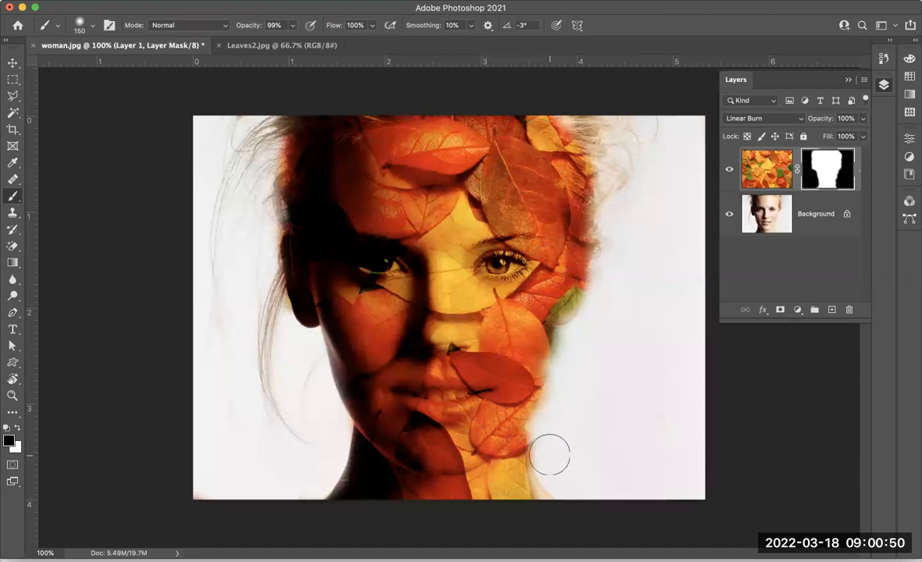
pyautogui.press('super+equal')
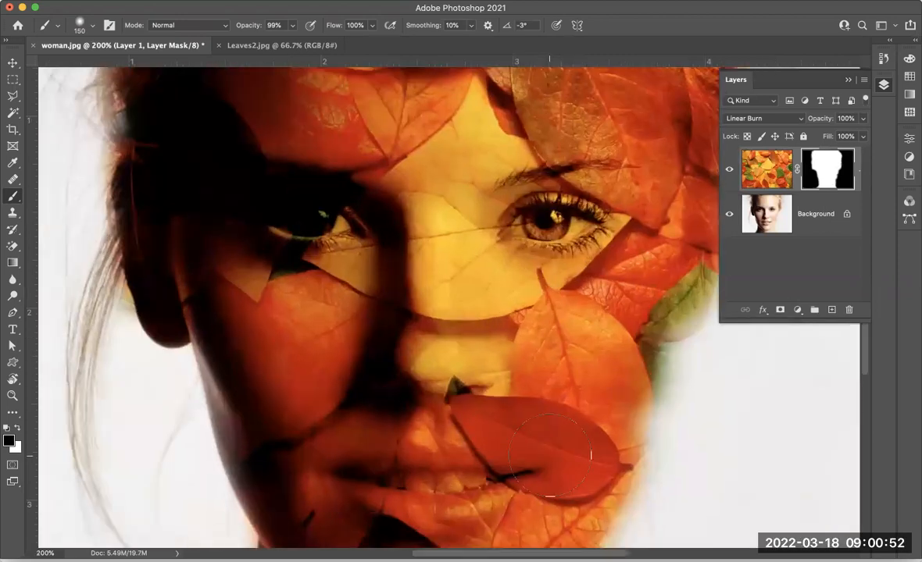
# Reduce the Brush size to 45 and paint the mask black to trim the leaves along the lit cheek, jaw and neck edge
pyautogui.scroll(-10, 550, 455)
pyautogui.hscroll(4, 551, 455)
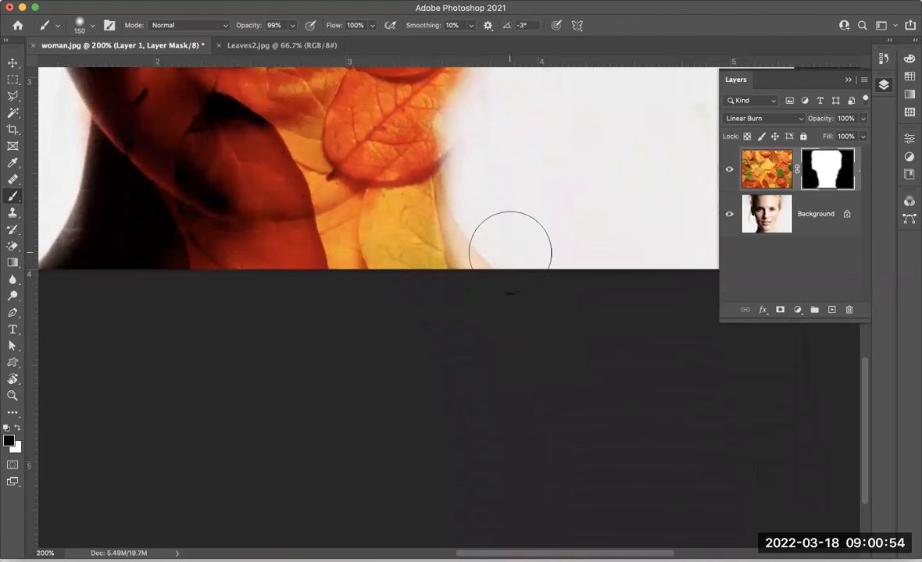
pyautogui.scroll(3, 510, 252)
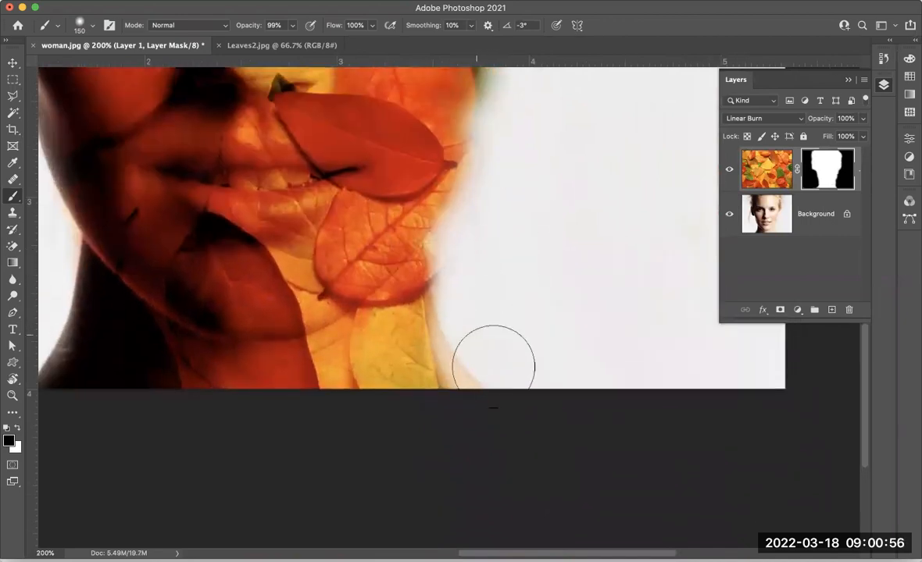
pyautogui.scroll(4, 494, 267)
pyautogui.press('[')
pyautogui.press('[')
pyautogui.press('[')
pyautogui.press('[')
pyautogui.press('[')
pyautogui.press('[')
pyautogui.press('[')
pyautogui.press('[')
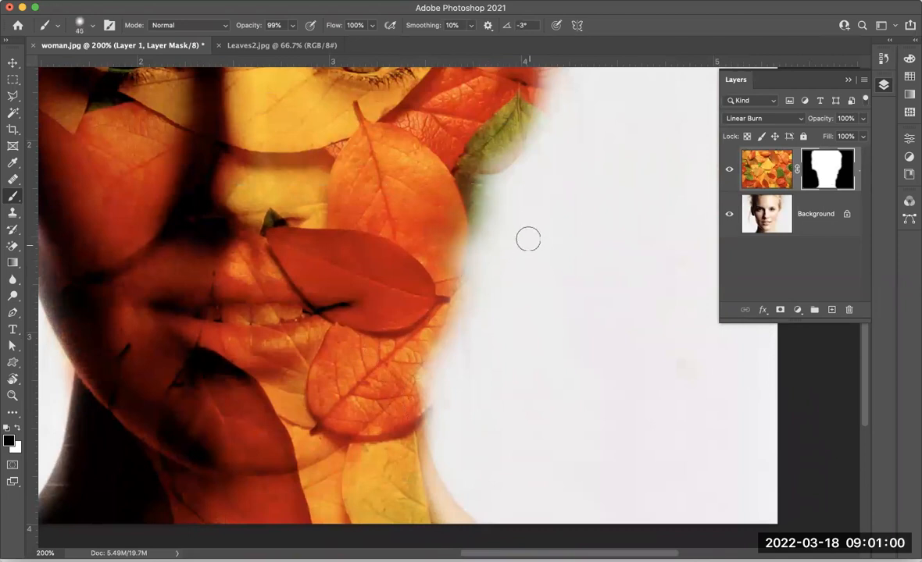
pyautogui.moveTo(482, 189)
pyautogui.mouseDown()
pyautogui.moveTo(485, 236)
pyautogui.moveTo(480, 221)
pyautogui.moveTo(491, 189)
pyautogui.moveTo(545, 125)
pyautogui.moveTo(549, 97)
pyautogui.moveTo(477, 219)
pyautogui.moveTo(430, 418)
pyautogui.moveTo(480, 273)
pyautogui.moveTo(457, 332)
pyautogui.moveTo(358, 398)
pyautogui.moveTo(456, 246)
pyautogui.moveTo(466, 309)
pyautogui.mouseUp()
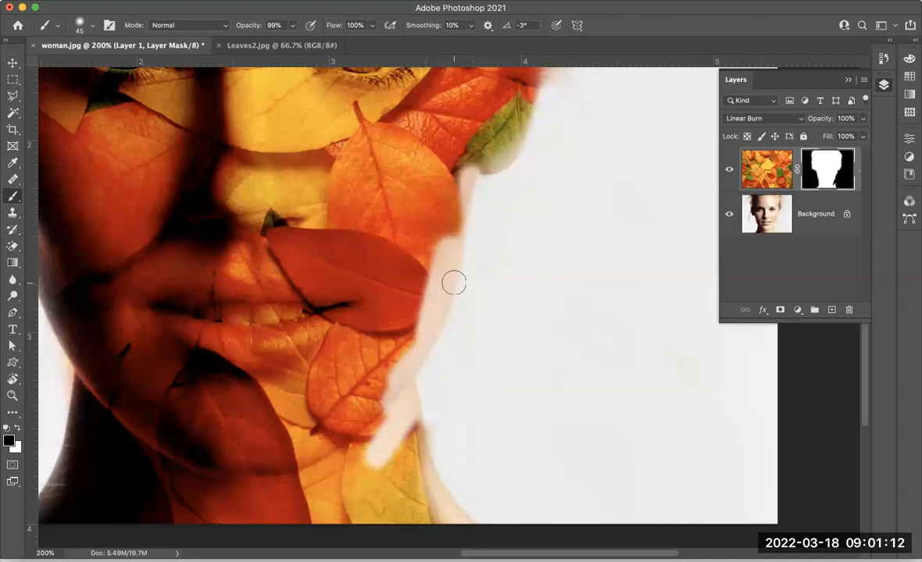
# Paint the mask white to restore the leaves along the lit jaw, chin edge, neck and earlobe
pyautogui.press('x')
pyautogui.moveTo(452, 244)
pyautogui.mouseDown()
pyautogui.moveTo(425, 314)
pyautogui.moveTo(445, 233)
pyautogui.mouseUp()
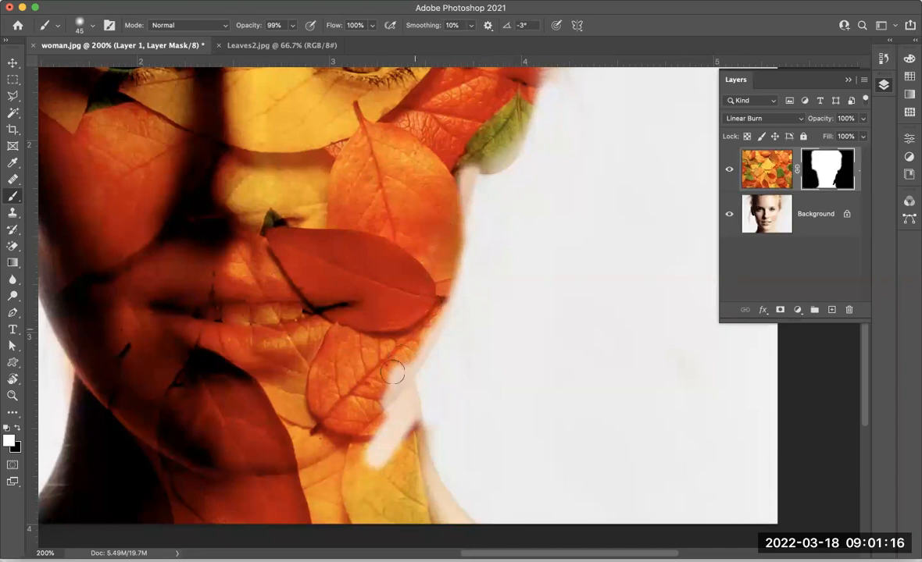
pyautogui.moveTo(411, 364)
pyautogui.mouseDown()
pyautogui.moveTo(372, 424)
pyautogui.moveTo(398, 386)
pyautogui.moveTo(404, 423)
pyautogui.moveTo(400, 378)
pyautogui.moveTo(371, 378)
pyautogui.moveTo(367, 453)
pyautogui.moveTo(378, 410)
pyautogui.mouseUp()
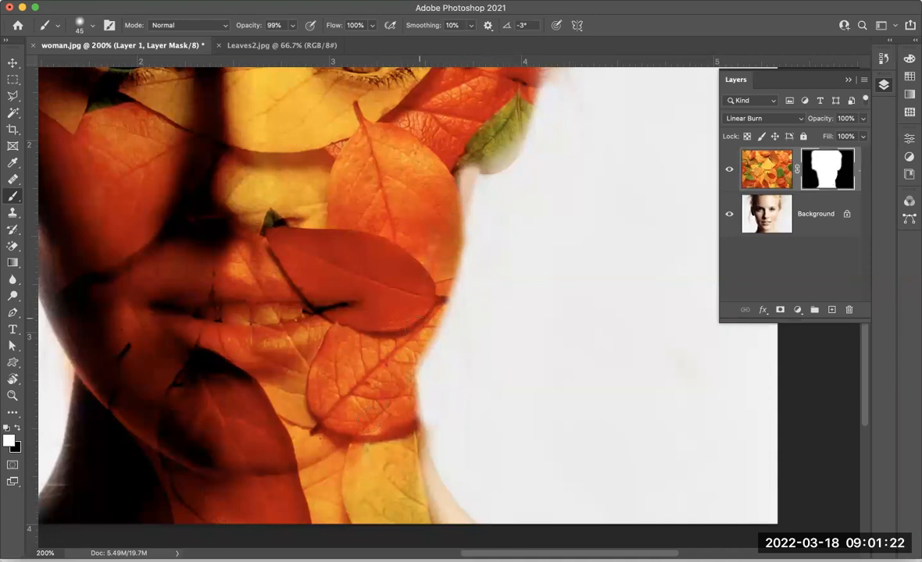
pyautogui.moveTo(452, 227)
pyautogui.mouseDown()
pyautogui.moveTo(475, 160)
pyautogui.moveTo(477, 117)
pyautogui.moveTo(457, 157)
pyautogui.moveTo(514, 129)
pyautogui.mouseUp()
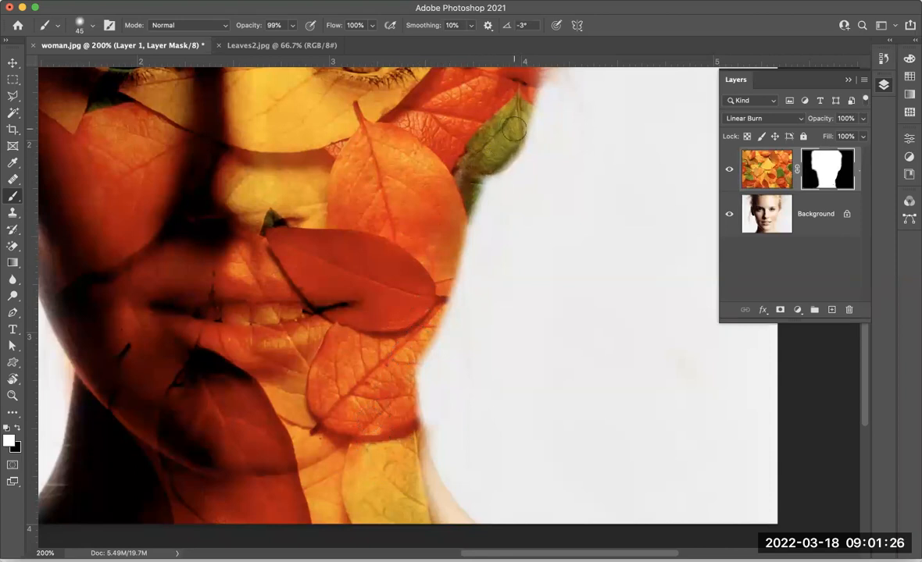
# Paint the mask black over both eyes and the teeth to remove the leaf texture there
pyautogui.scroll(10, 514, 129)
pyautogui.hscroll(-6, 514, 129)
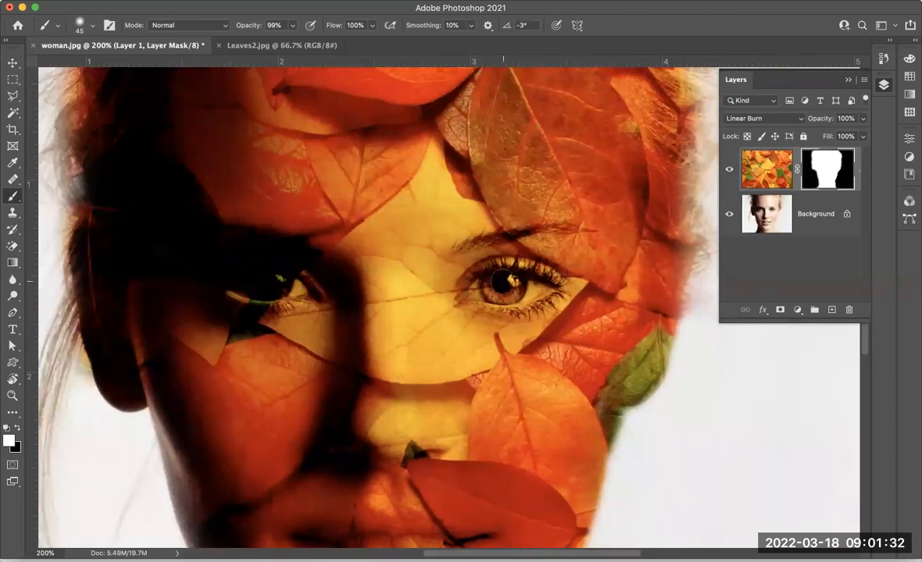
pyautogui.moveTo(499, 280); pyautogui.dragTo(514, 299)
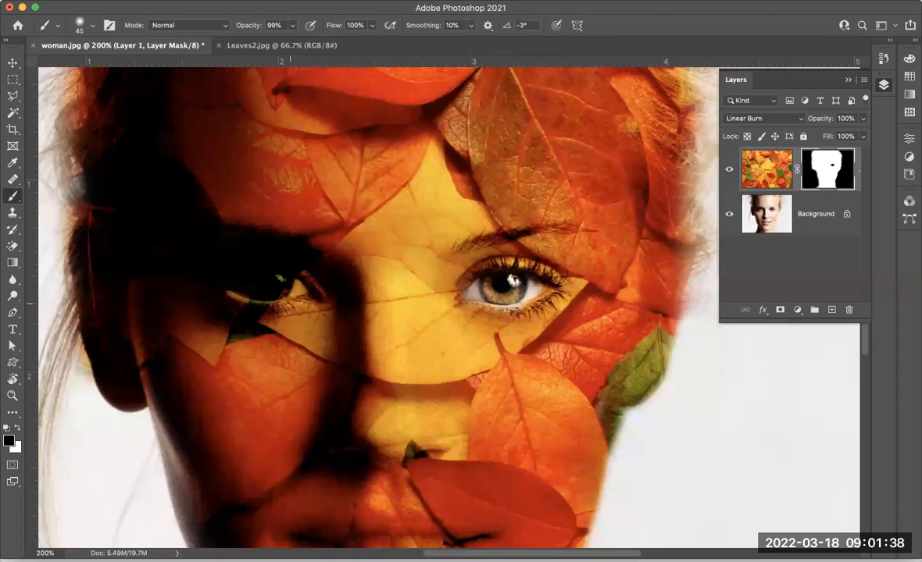
pyautogui.moveTo(284, 281)
pyautogui.mouseDown()
pyautogui.moveTo(239, 276)
pyautogui.moveTo(281, 280)
pyautogui.mouseUp()
pyautogui.scroll(-10, 428, 255)
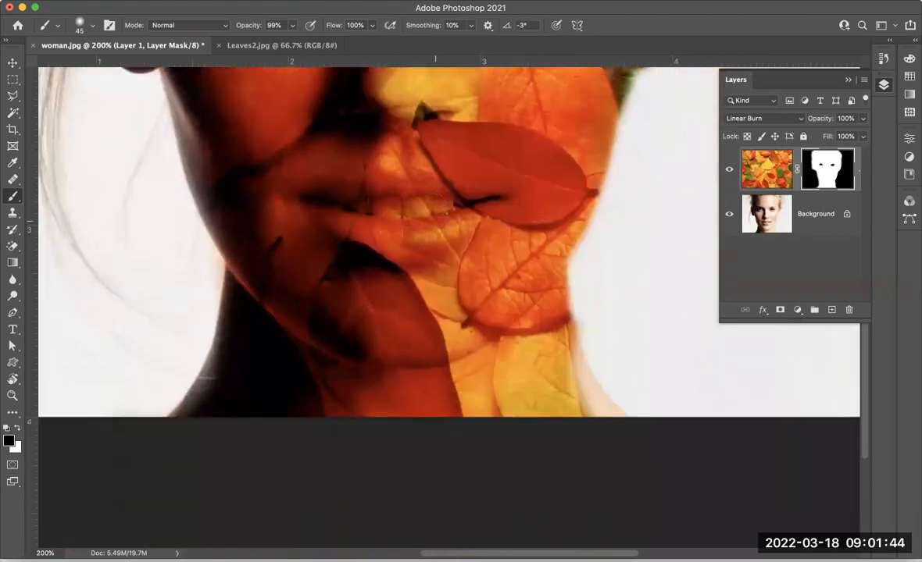
pyautogui.moveTo(433, 207)
pyautogui.mouseDown()
pyautogui.moveTo(320, 192)
pyautogui.moveTo(417, 207)
pyautogui.moveTo(406, 194)
pyautogui.moveTo(455, 199)
pyautogui.mouseUp()
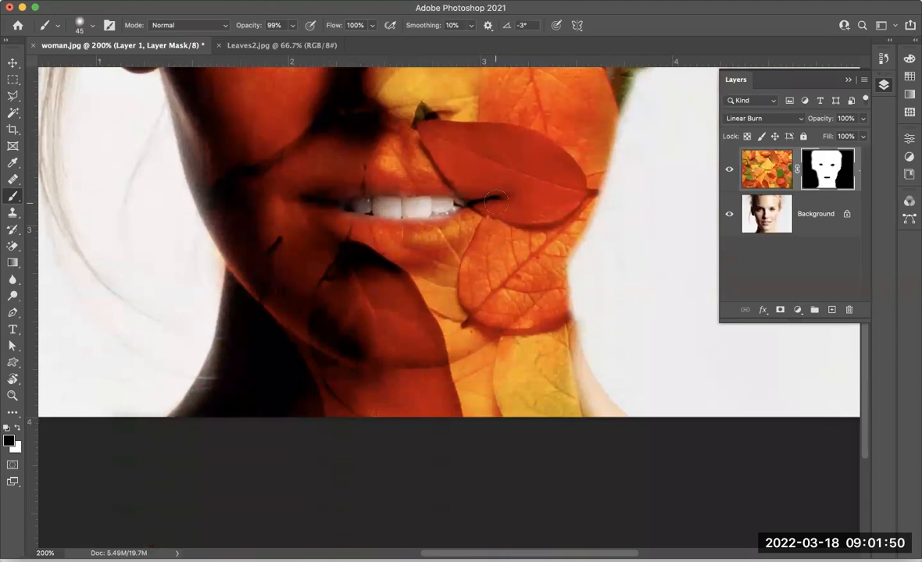
# Change the leaves layer's blend mode to Multiply and view the whole image at 100%
pyautogui.scroll(11, 428, 256)
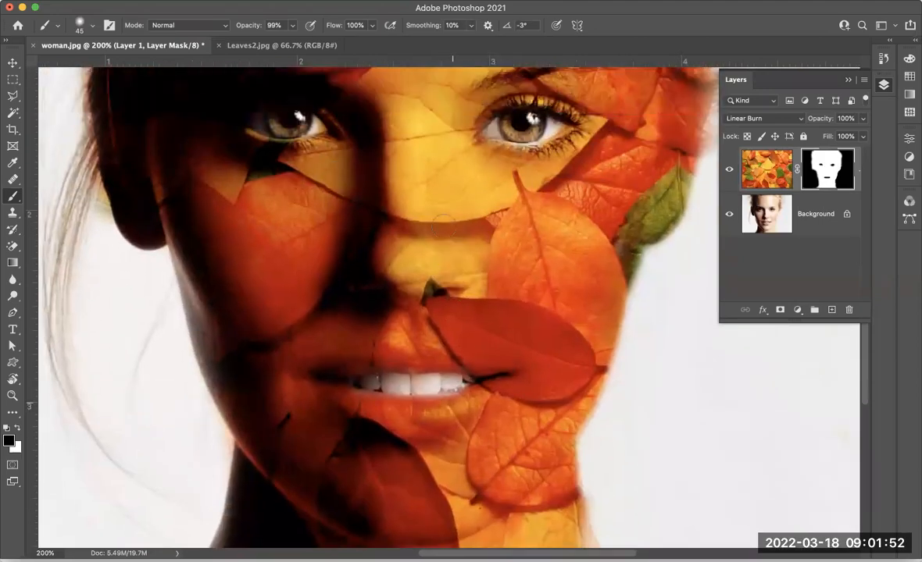
pyautogui.scroll(3, 453, 243)
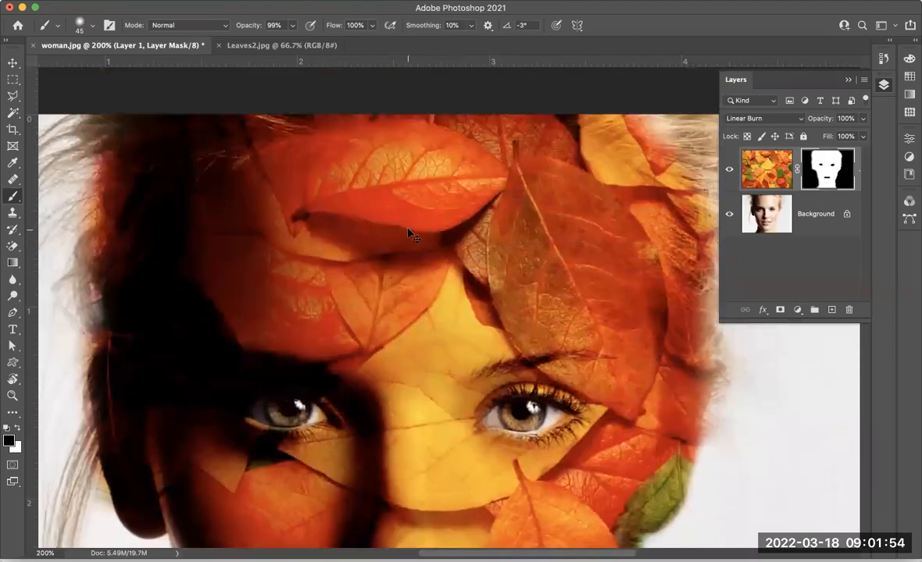
pyautogui.press('super+0')
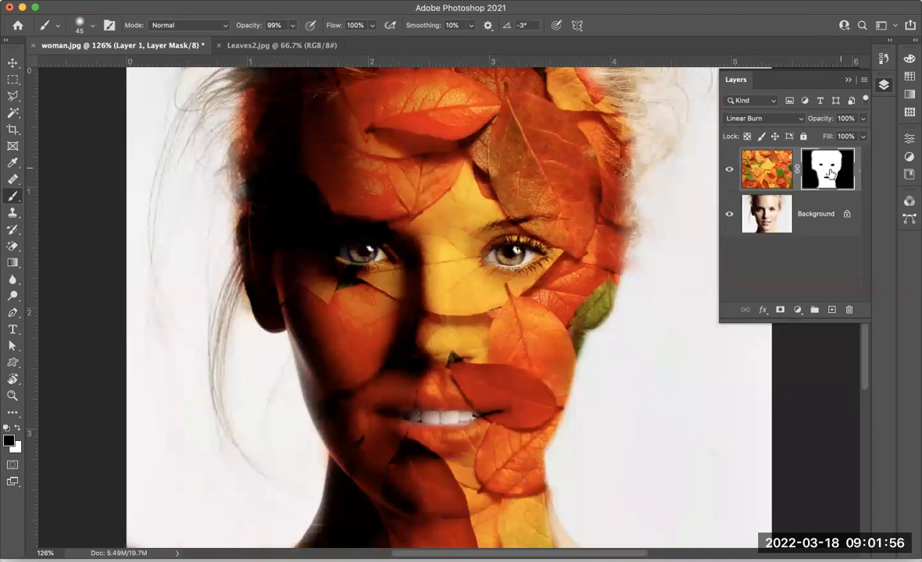
pyautogui.click(762, 119)
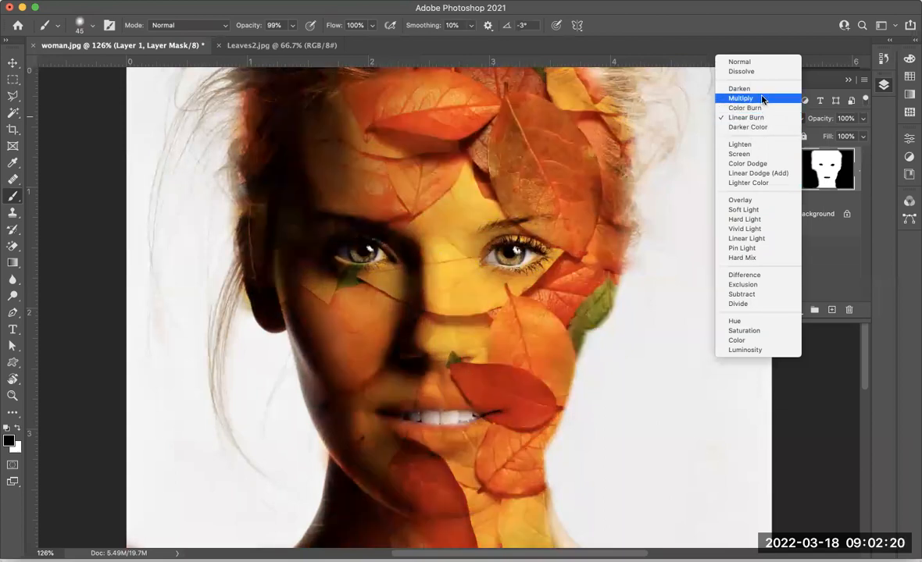
pyautogui.click(762, 99)
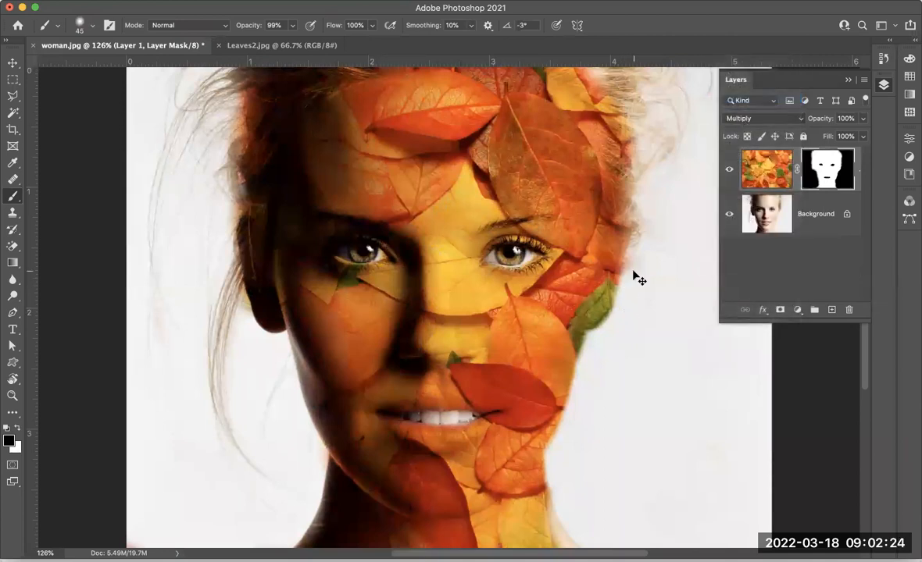
pyautogui.press('super+1')
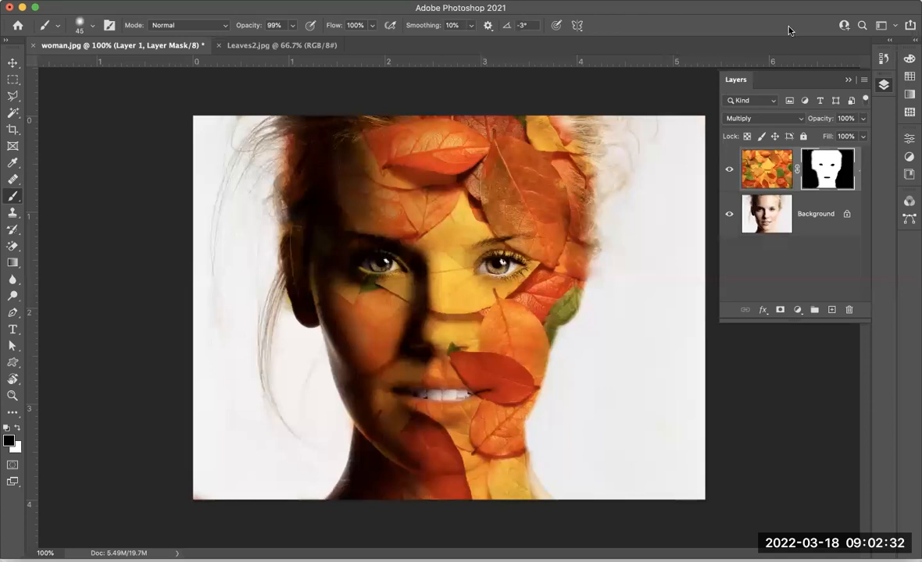
# Delete the masked leaves layer, deselect Leaves2.jpg, and use the Move tool to bring its image into woman.jpg as a new layer
pyautogui.moveTo(771, 168); pyautogui.dragTo(849, 310)
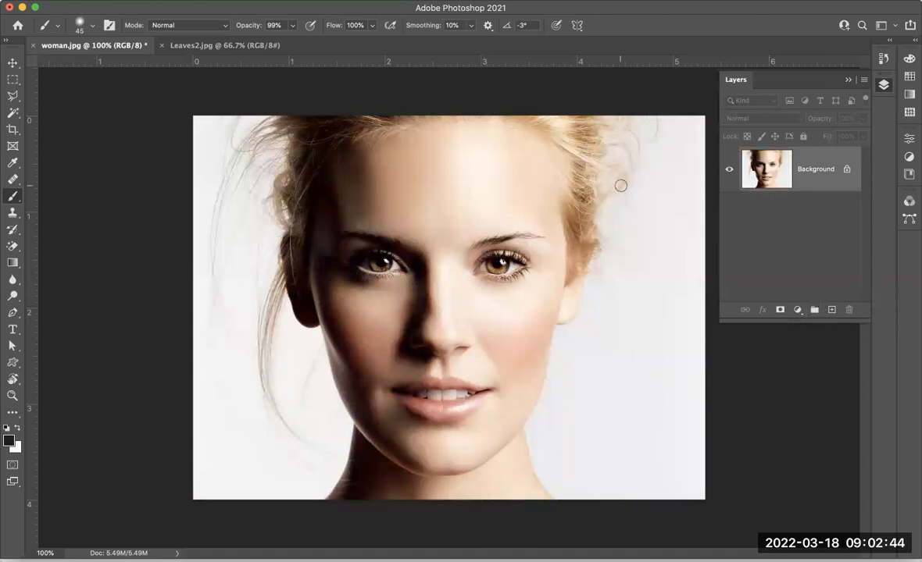
pyautogui.click(216, 45)
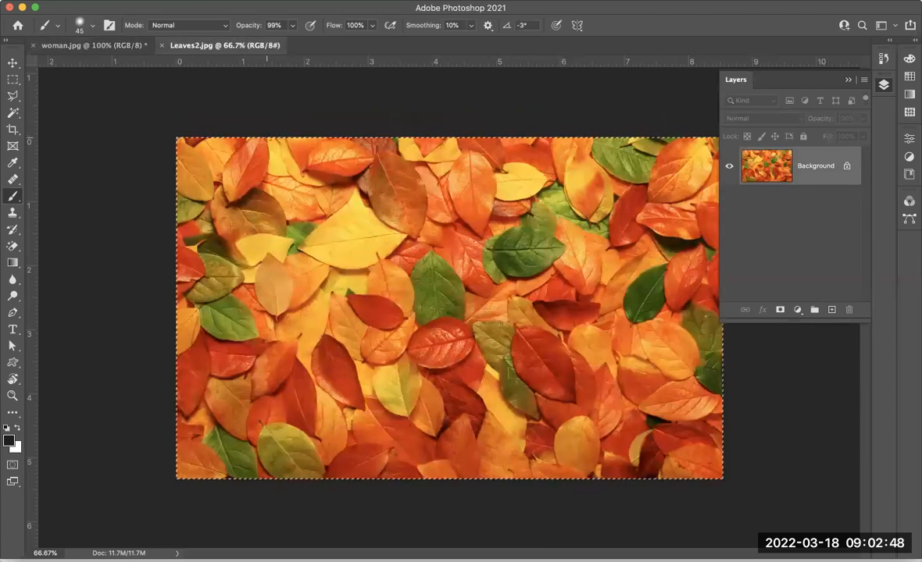
pyautogui.click(13, 65)
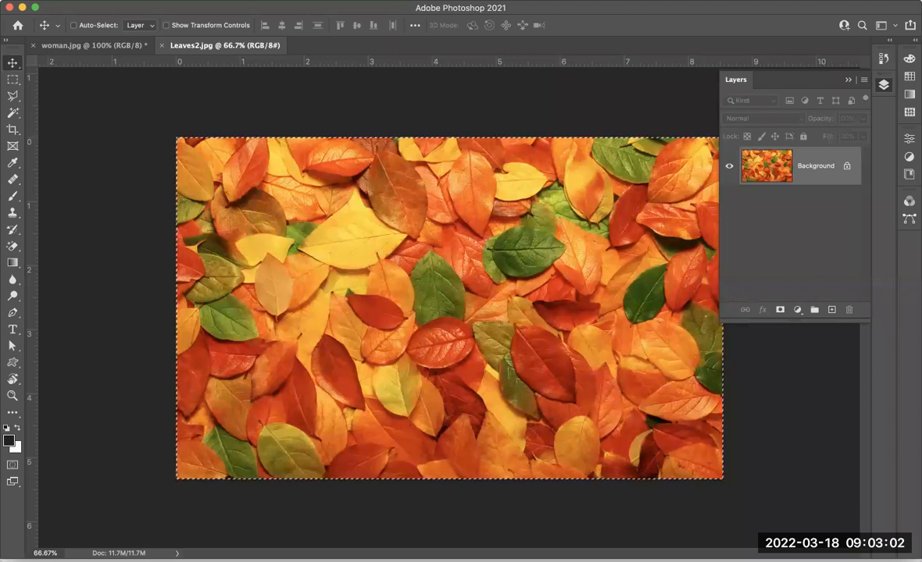
pyautogui.click(235, 0)
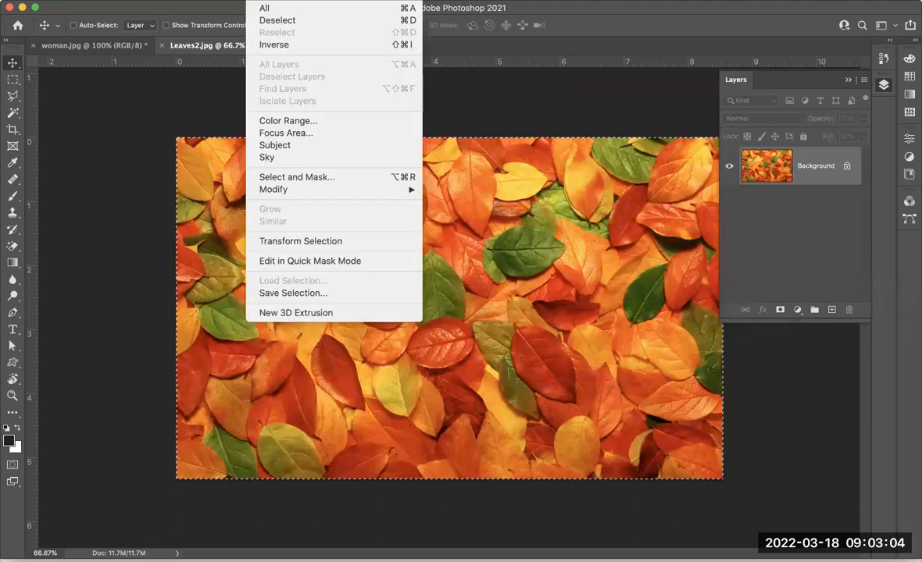
pyautogui.click(270, 21)
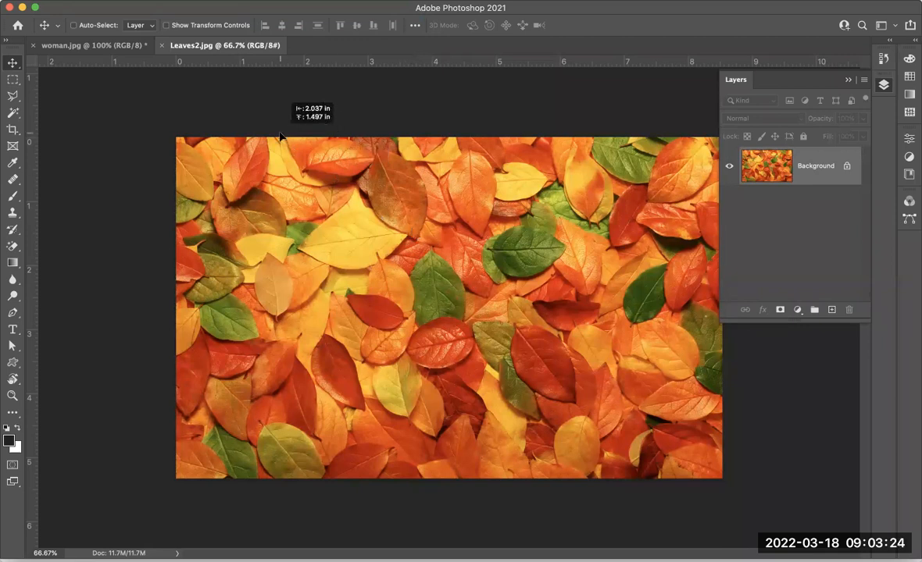
pyautogui.moveTo(227, 114); pyautogui.dragTo(121, 52)
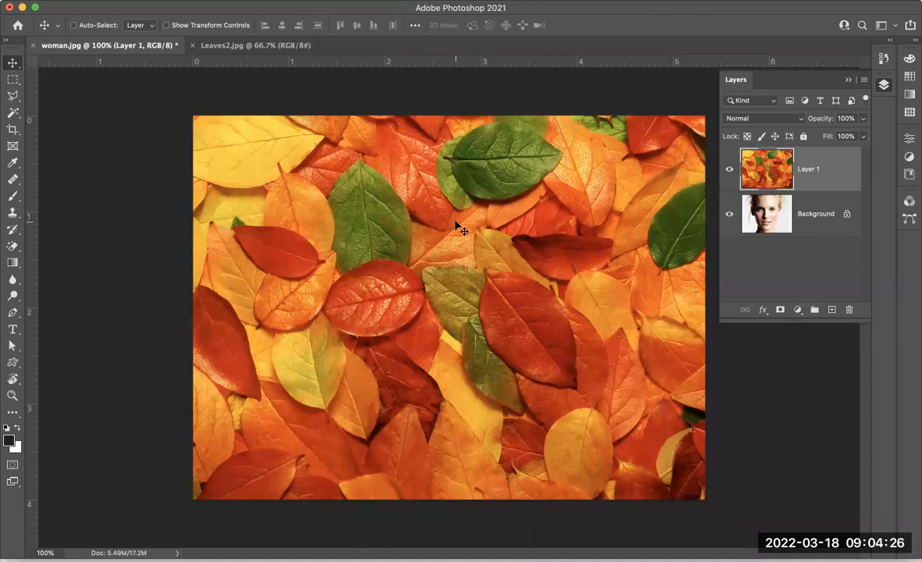
# Add a layer mask to the new leaves layer and set its blend mode to Overlay
pyautogui.click(778, 311)
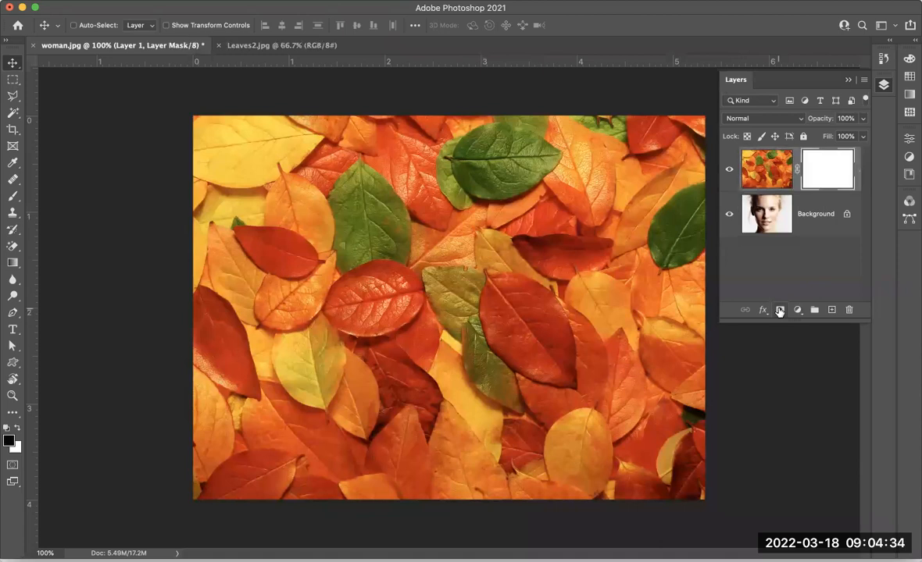
pyautogui.click(748, 120)
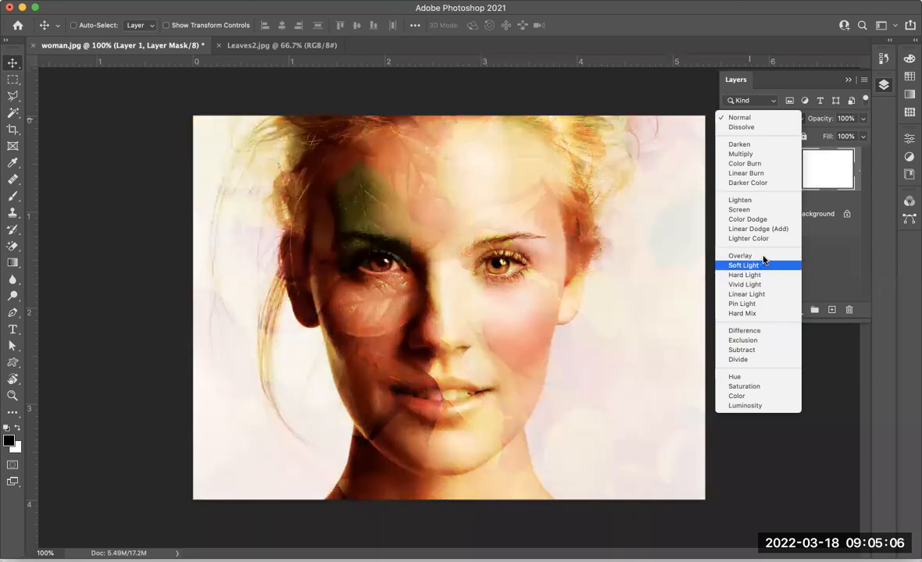
pyautogui.click(763, 259)
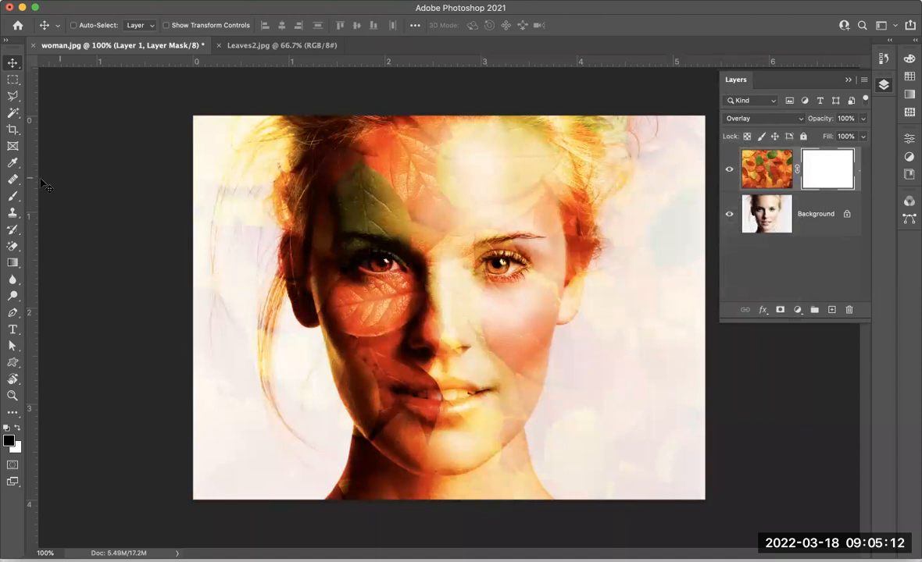
# Paint the mask black with the Brush at sizes 100 and 250 to hide the leaves over the background on both sides of the face
pyautogui.click(12, 197)
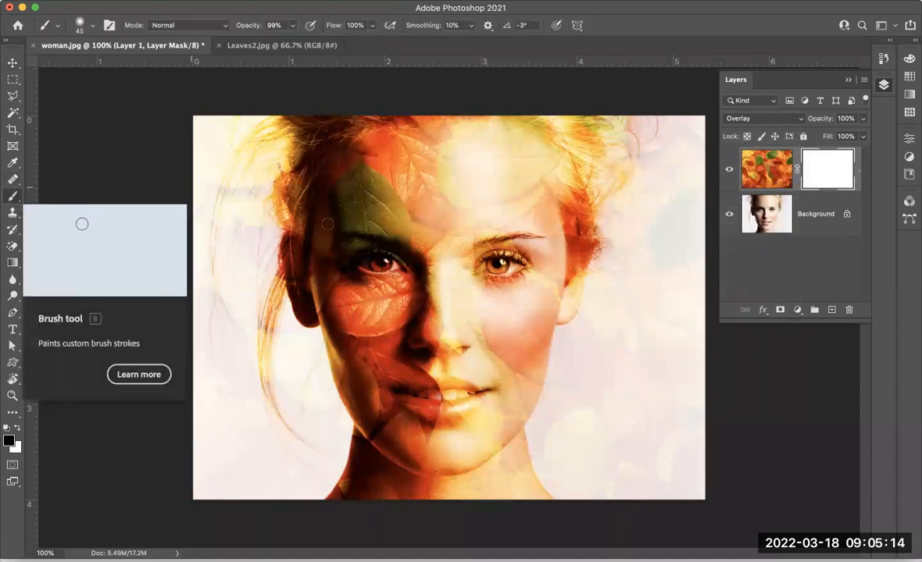
pyautogui.press(']')
pyautogui.press(']')
pyautogui.press(']')
pyautogui.press(']')
pyautogui.press(']')
pyautogui.press(']')
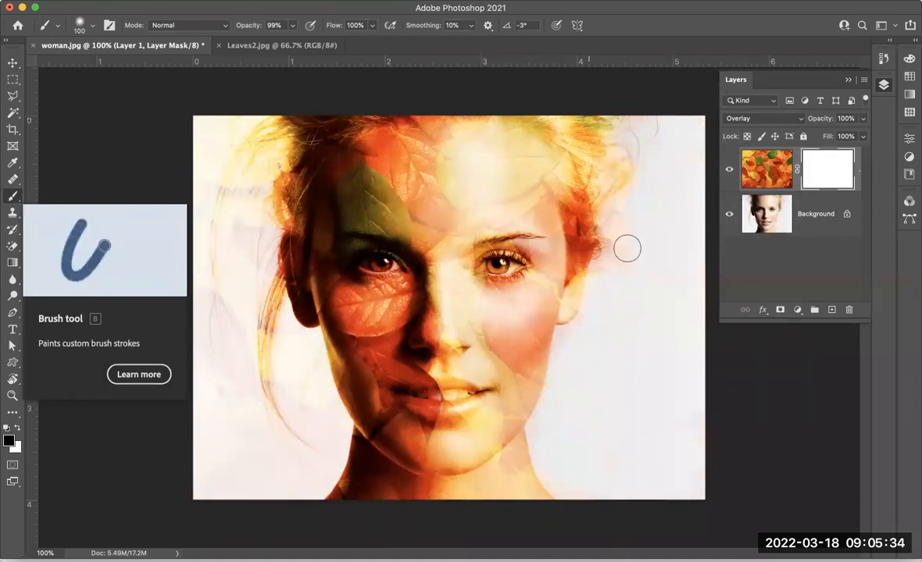
pyautogui.moveTo(629, 217); pyautogui.dragTo(616, 227)
pyautogui.moveTo(333, 406)
pyautogui.mouseDown()
pyautogui.moveTo(257, 329)
pyautogui.moveTo(270, 413)
pyautogui.mouseUp()
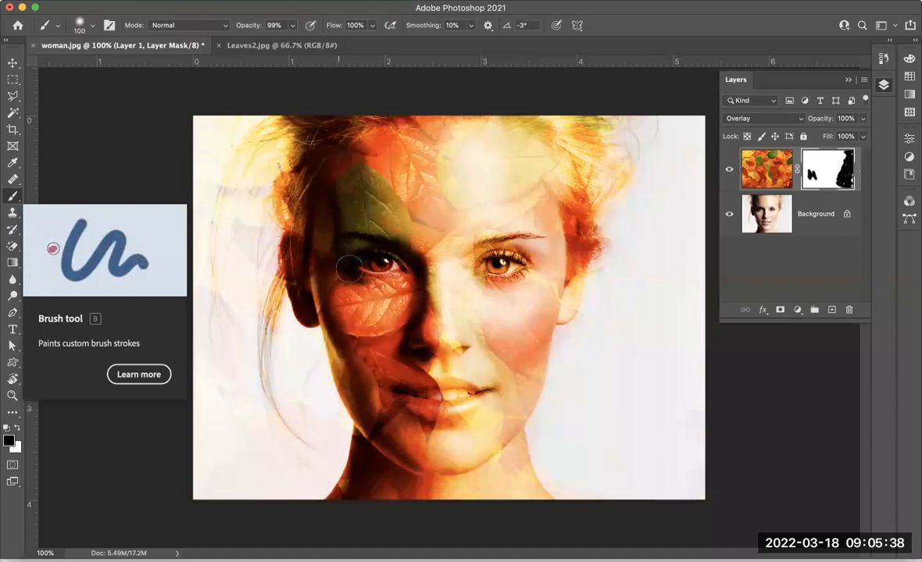
pyautogui.press(']')
pyautogui.press(']')
pyautogui.press(']')
pyautogui.press(']')
pyautogui.press(']')
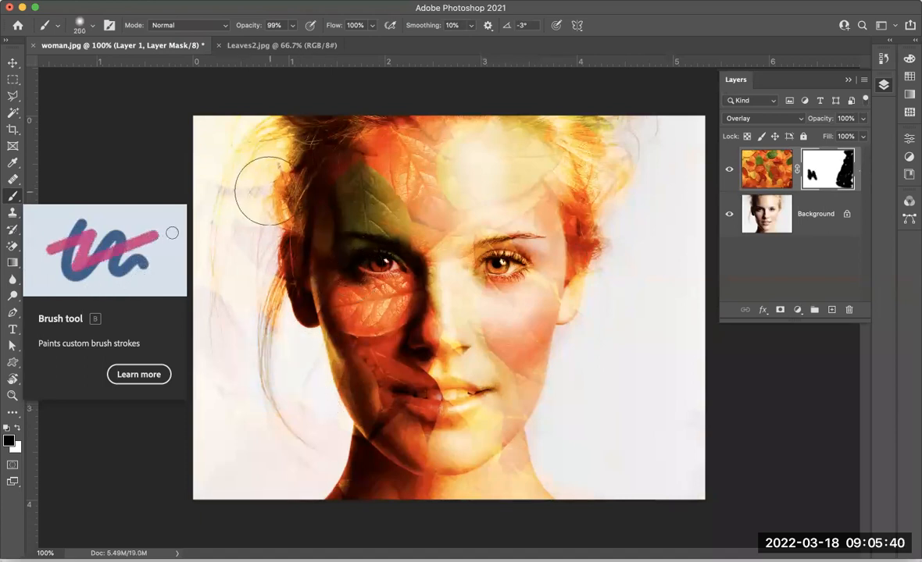
pyautogui.moveTo(250, 168)
pyautogui.mouseDown()
pyautogui.moveTo(246, 299)
pyautogui.moveTo(238, 140)
pyautogui.moveTo(226, 120)
pyautogui.moveTo(247, 245)
pyautogui.moveTo(242, 436)
pyautogui.moveTo(265, 409)
pyautogui.moveTo(306, 438)
pyautogui.moveTo(295, 472)
pyautogui.moveTo(310, 454)
pyautogui.moveTo(293, 469)
pyautogui.moveTo(247, 469)
pyautogui.moveTo(279, 464)
pyautogui.moveTo(284, 386)
pyautogui.mouseUp()
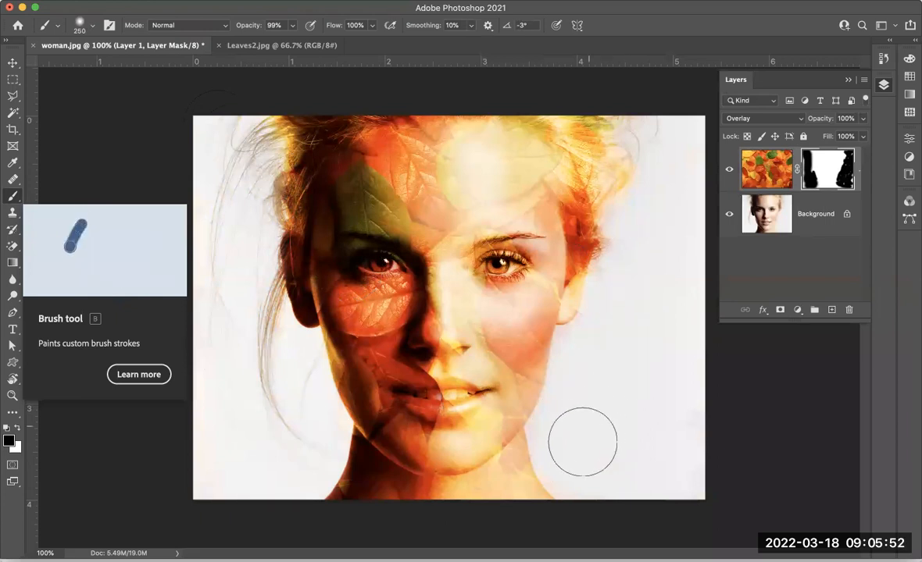
# Reduce the Brush size to 70, paint the mask black over both eyes and the teeth, and switch to the Move tool
pyautogui.press('[')
pyautogui.press('[')
pyautogui.press('[')
pyautogui.press('[')
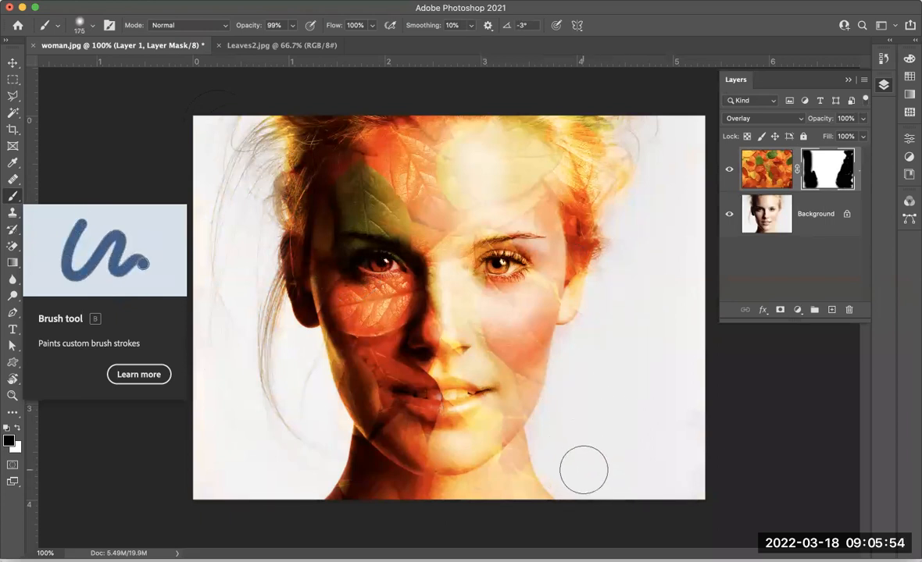
pyautogui.press('[')
pyautogui.press('[')
pyautogui.press('[')
pyautogui.press('[')
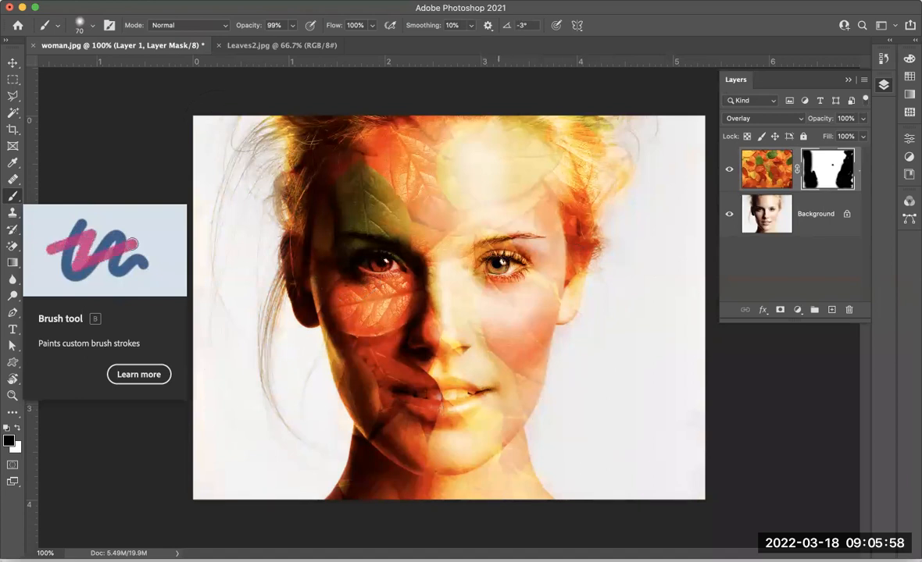
pyautogui.click(380, 262)
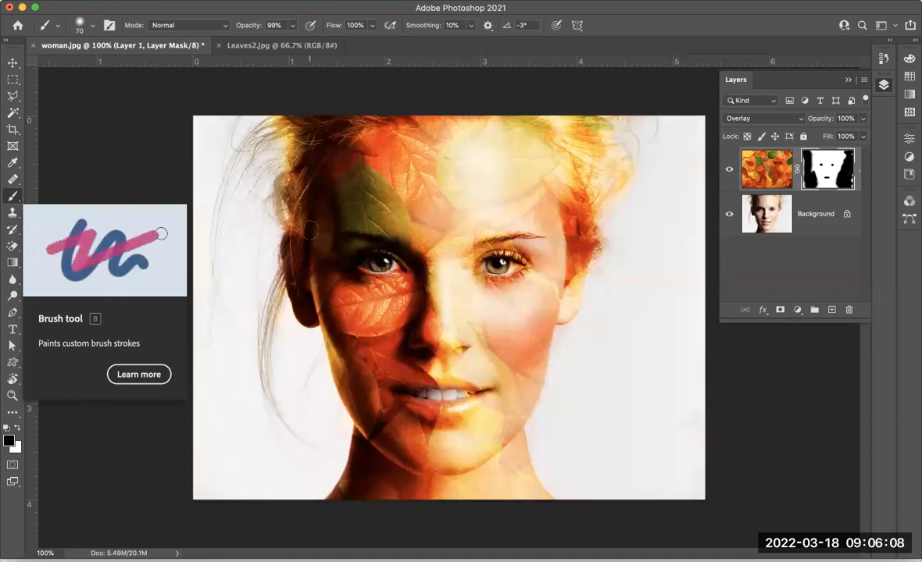
pyautogui.click(14, 63)
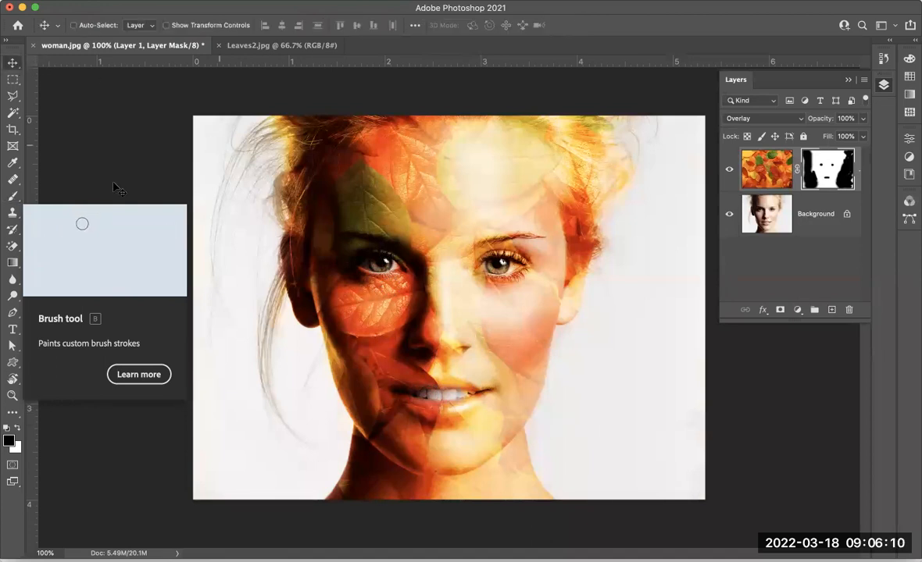
# Switch to the Brush tool and save the composite as layered Photoshop file Kingwoman.psd in the B Leaf Lady folder, with Maximize Compatibility on
pyautogui.click(13, 195)
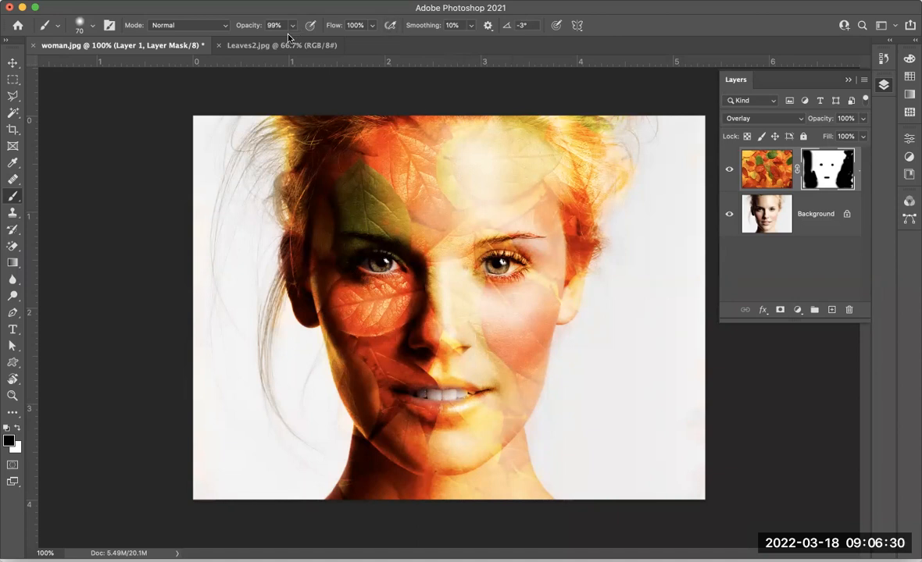
pyautogui.click(100, 1)
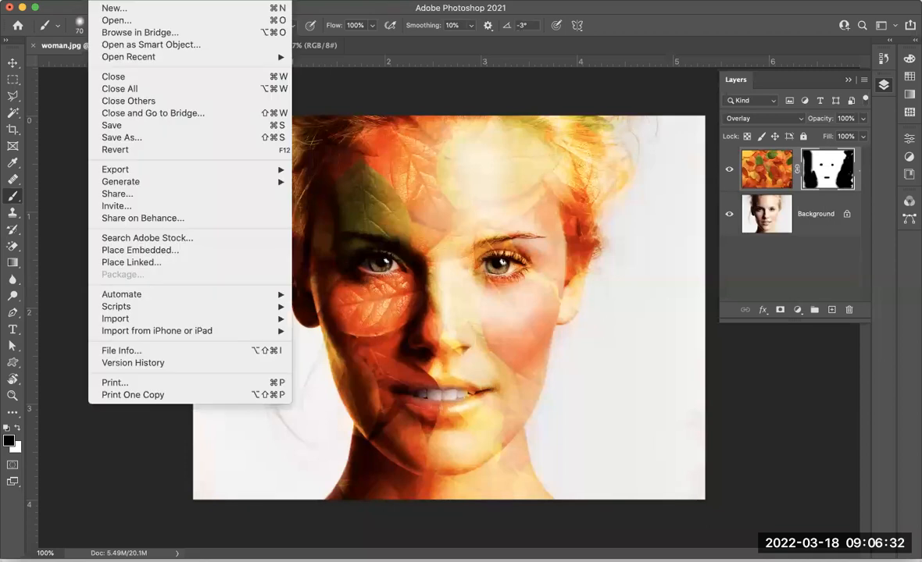
pyautogui.click(125, 137)
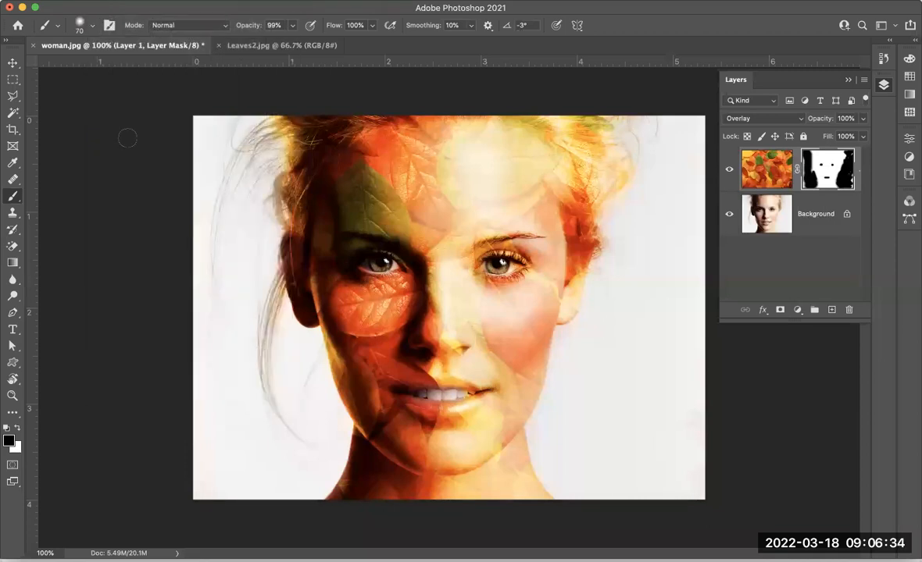
pyautogui.click(402, 54)
pyautogui.write('Kingwoman.psd')
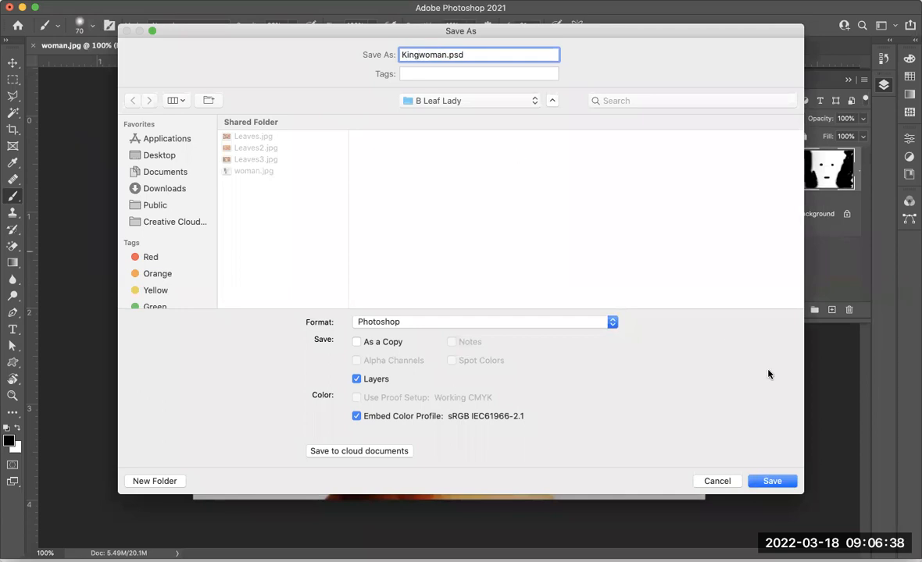
pyautogui.click(772, 482)
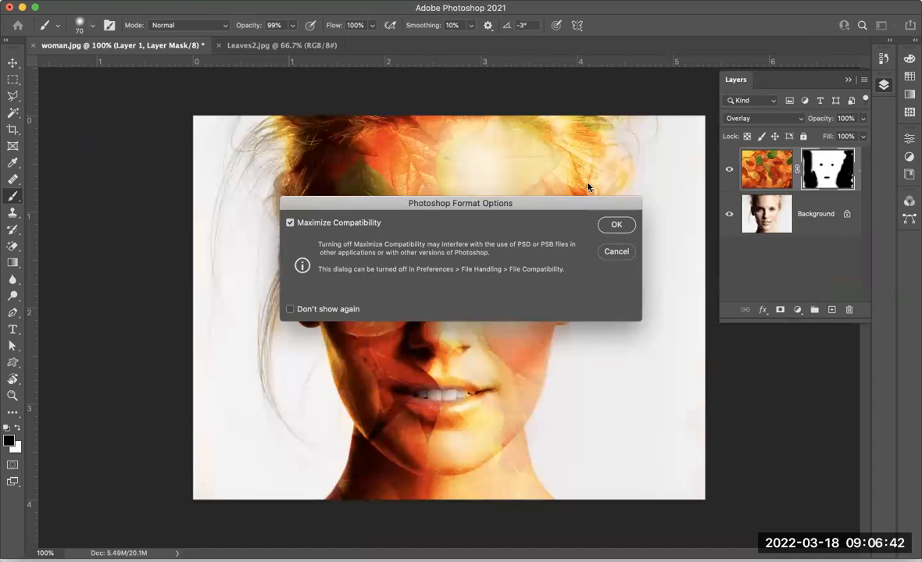
pyautogui.click(617, 224)
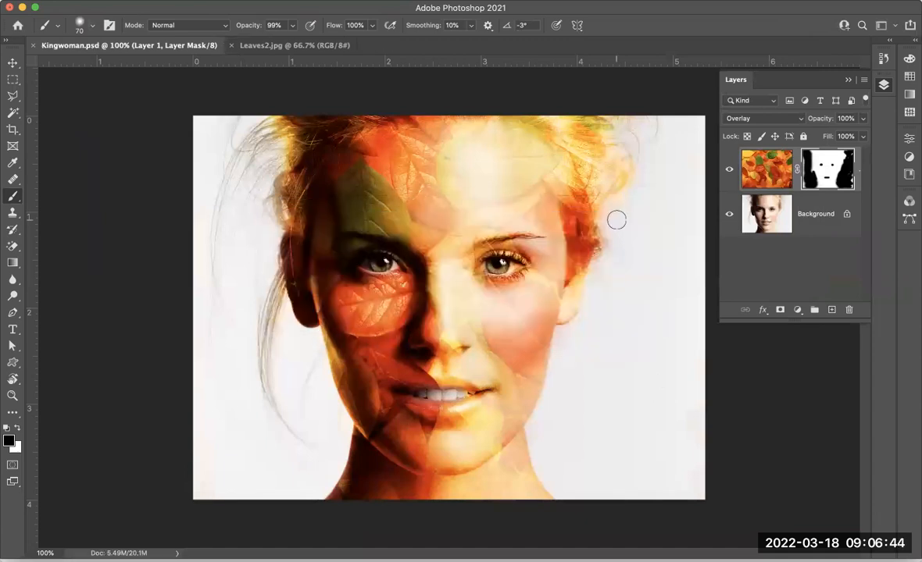